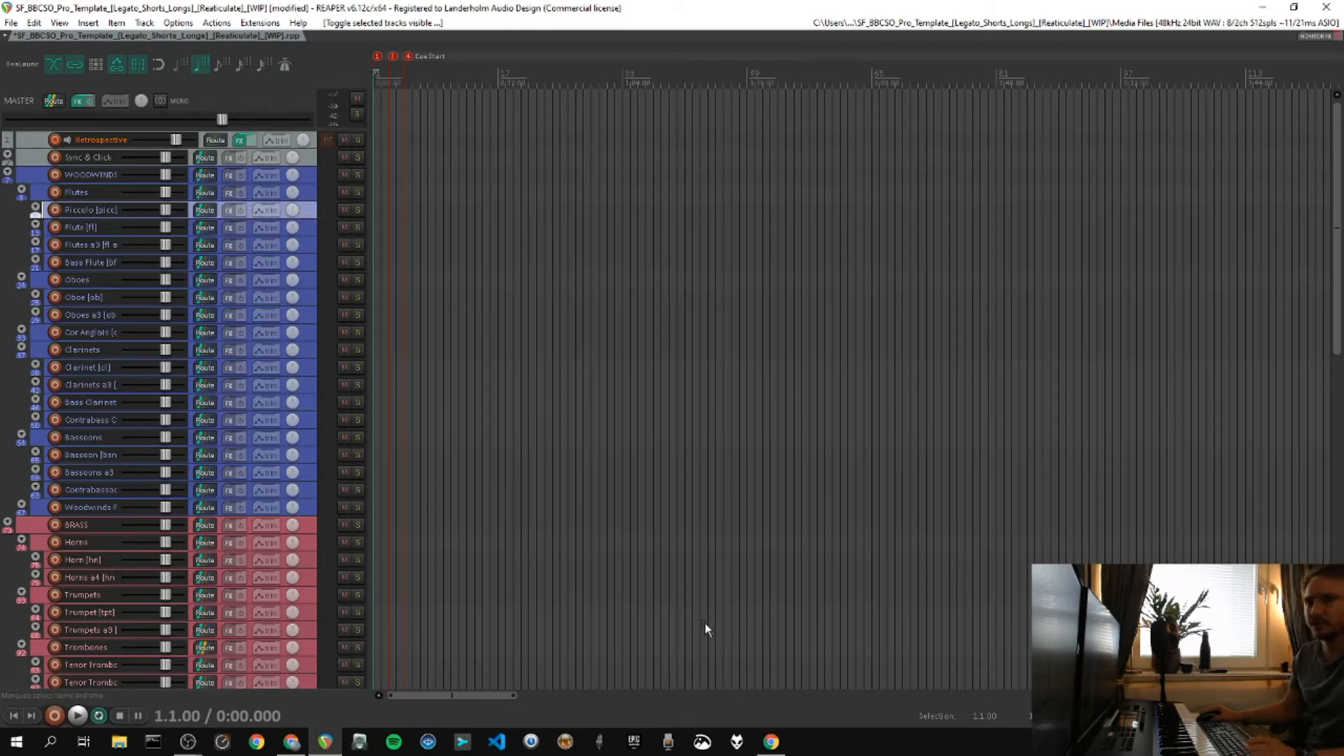
Switch to Chrome to view the SWS/S&M Extension and ReaPack websites and their addresses, and return to REAPER.
{"action": "left_click", "coordinate": [771, 748]}
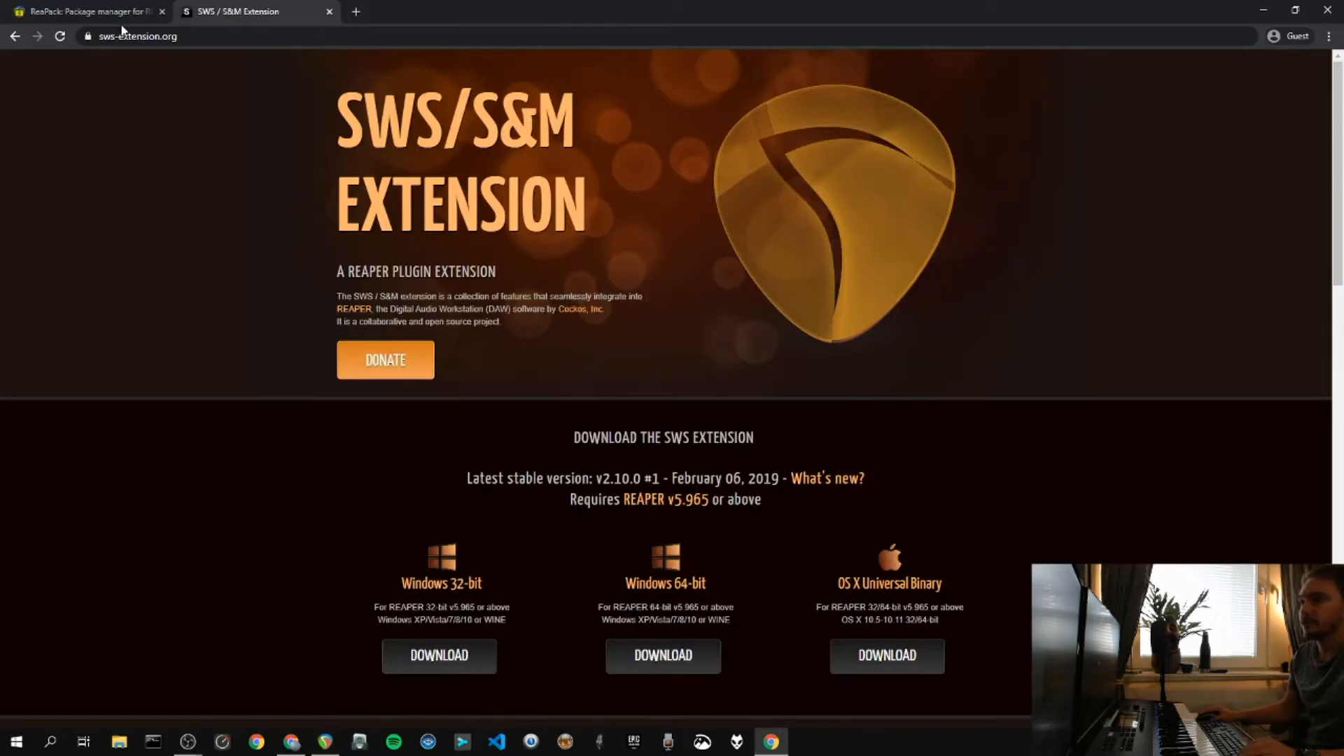
{"action": "left_click", "coordinate": [185, 39]}
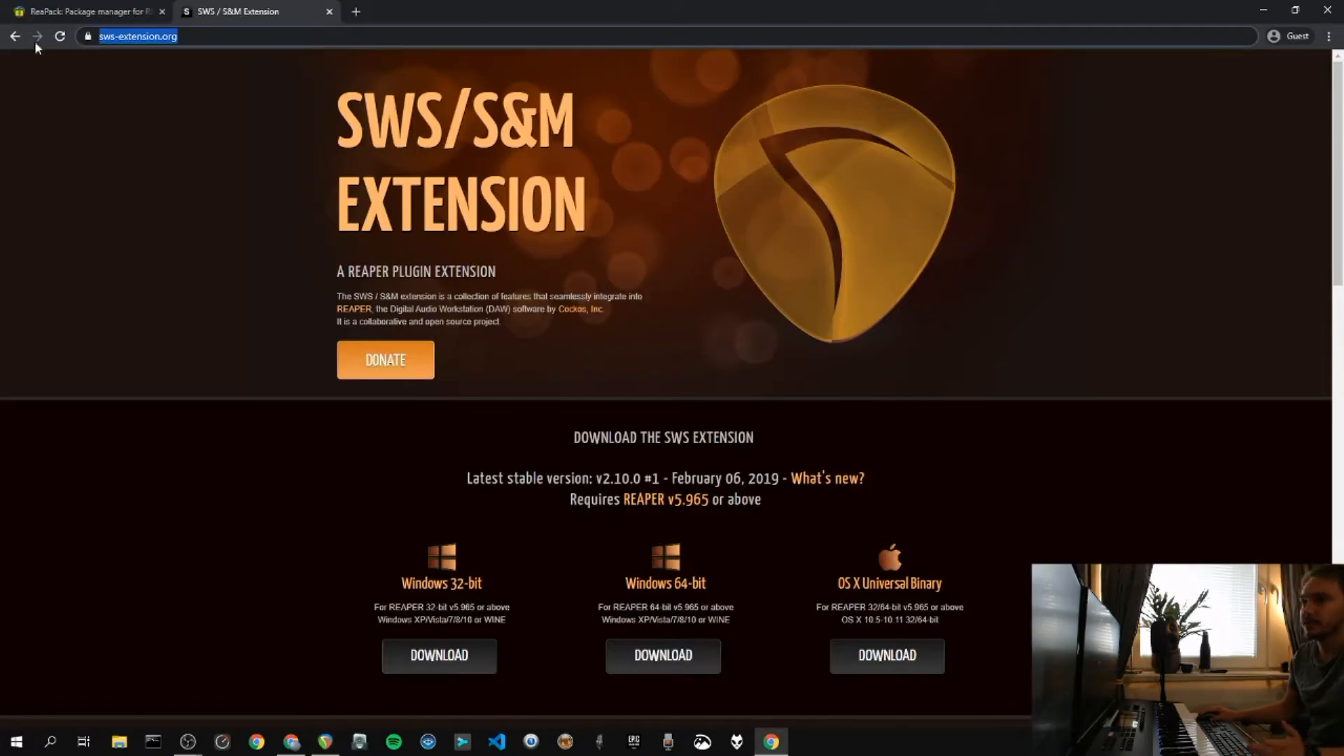
{"action": "left_click", "coordinate": [102, 14]}
{"action": "left_click", "coordinate": [214, 38]}
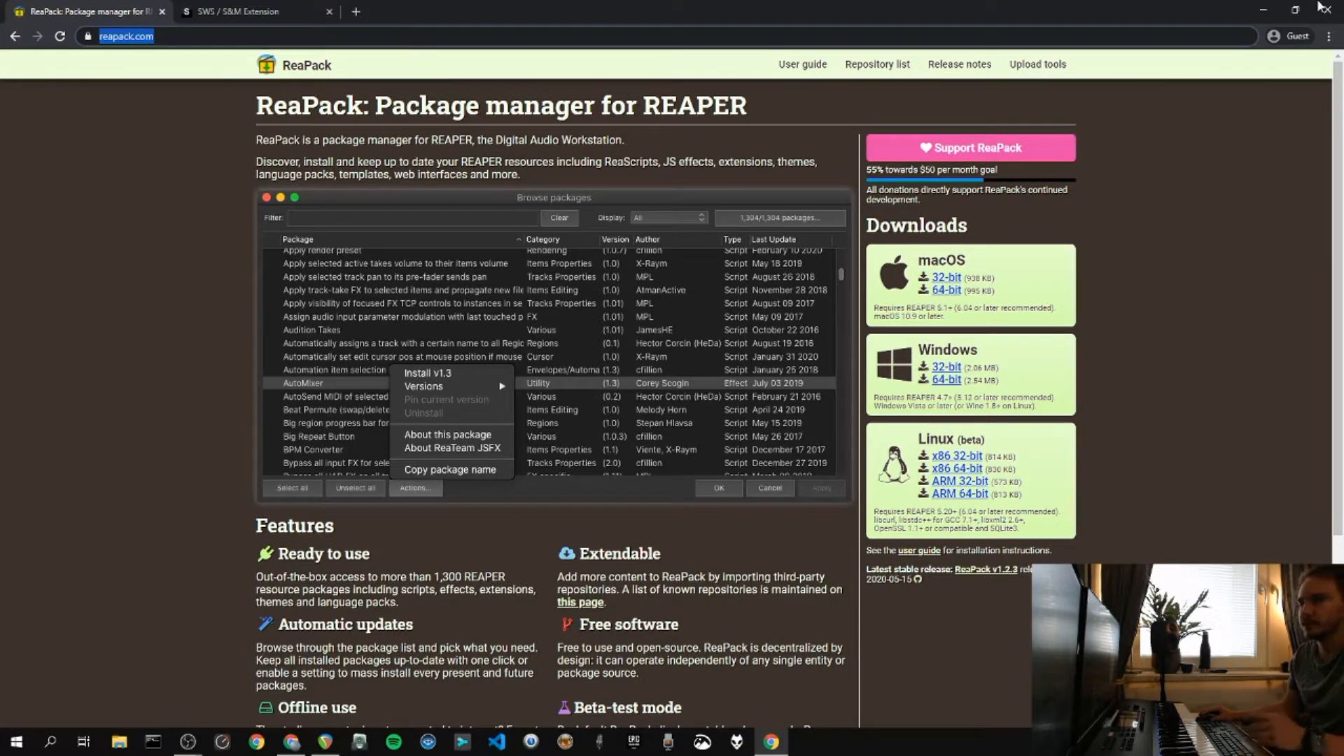
{"action": "left_click", "coordinate": [1265, 8]}
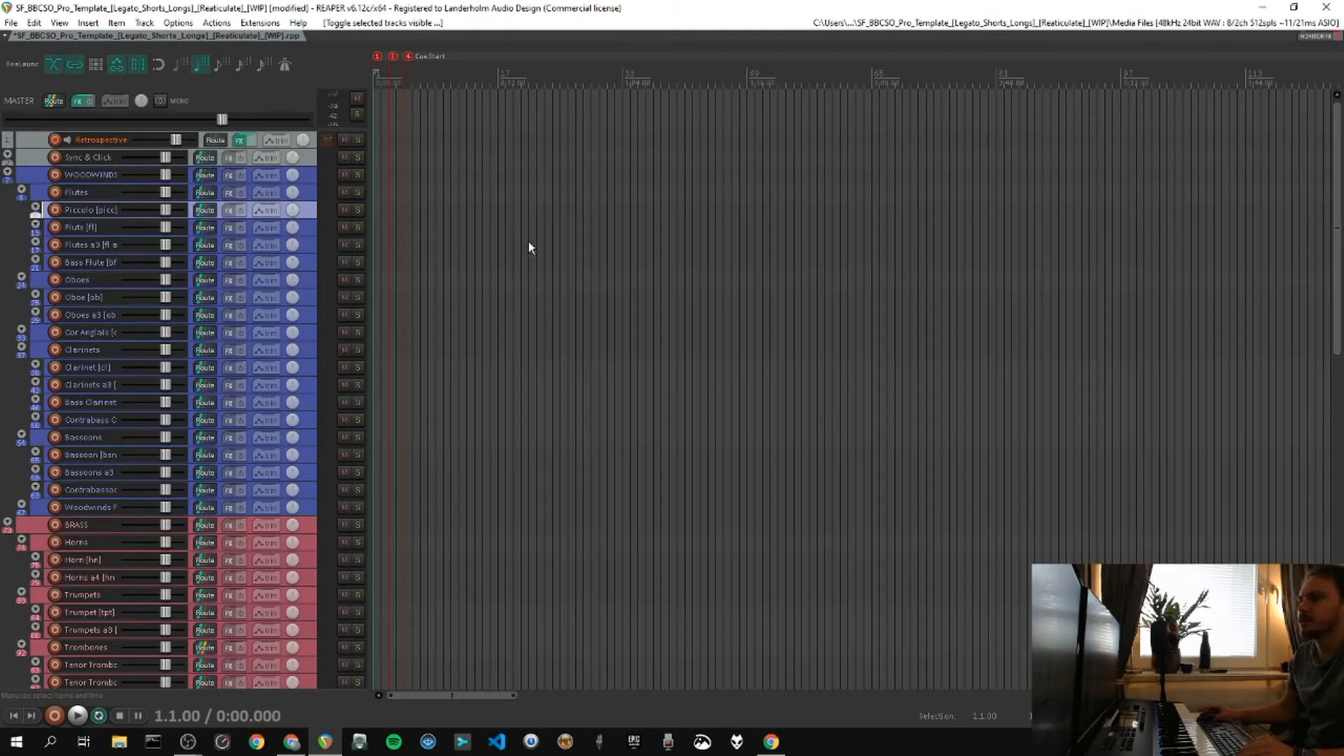
Show all hidden tracks in the orchestral template project.
{"action": "scroll", "coordinate": [218, 194], "scroll_direction": "down", "scroll_amount": 6}
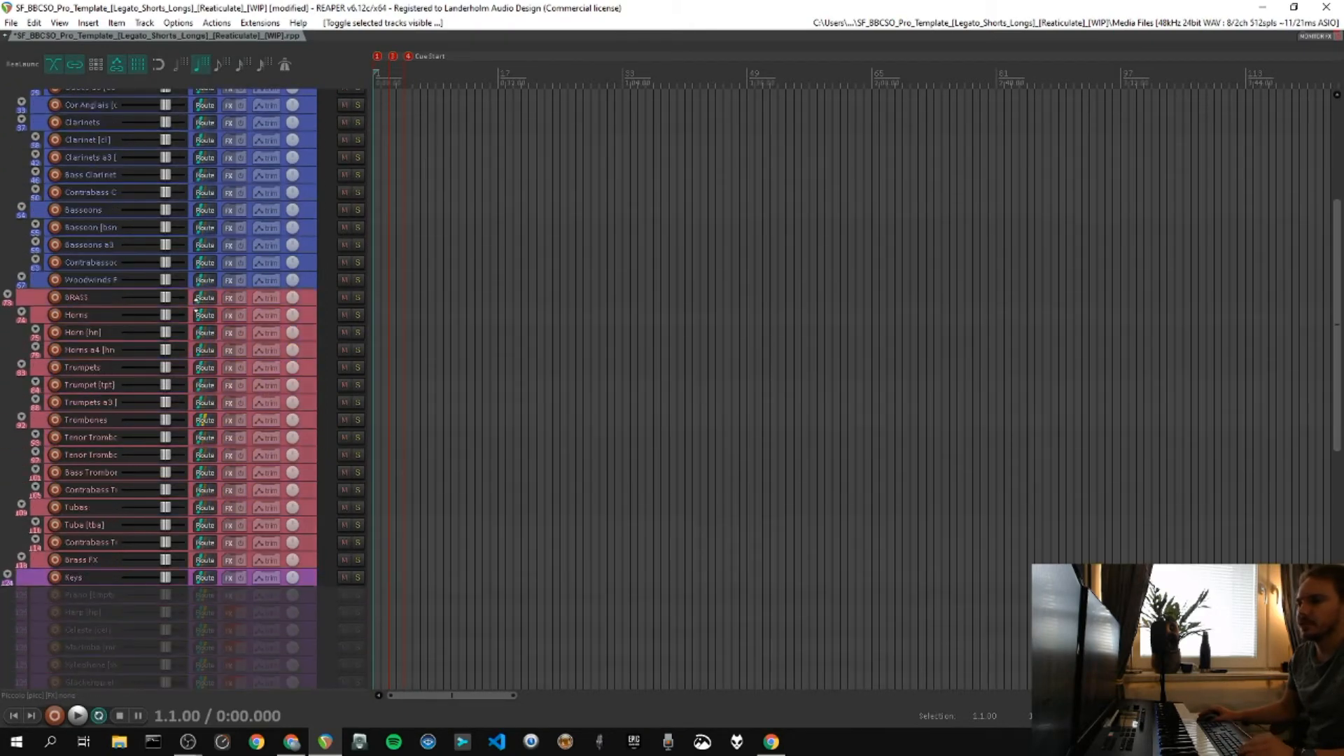
{"action": "key", "text": "shift+h"}
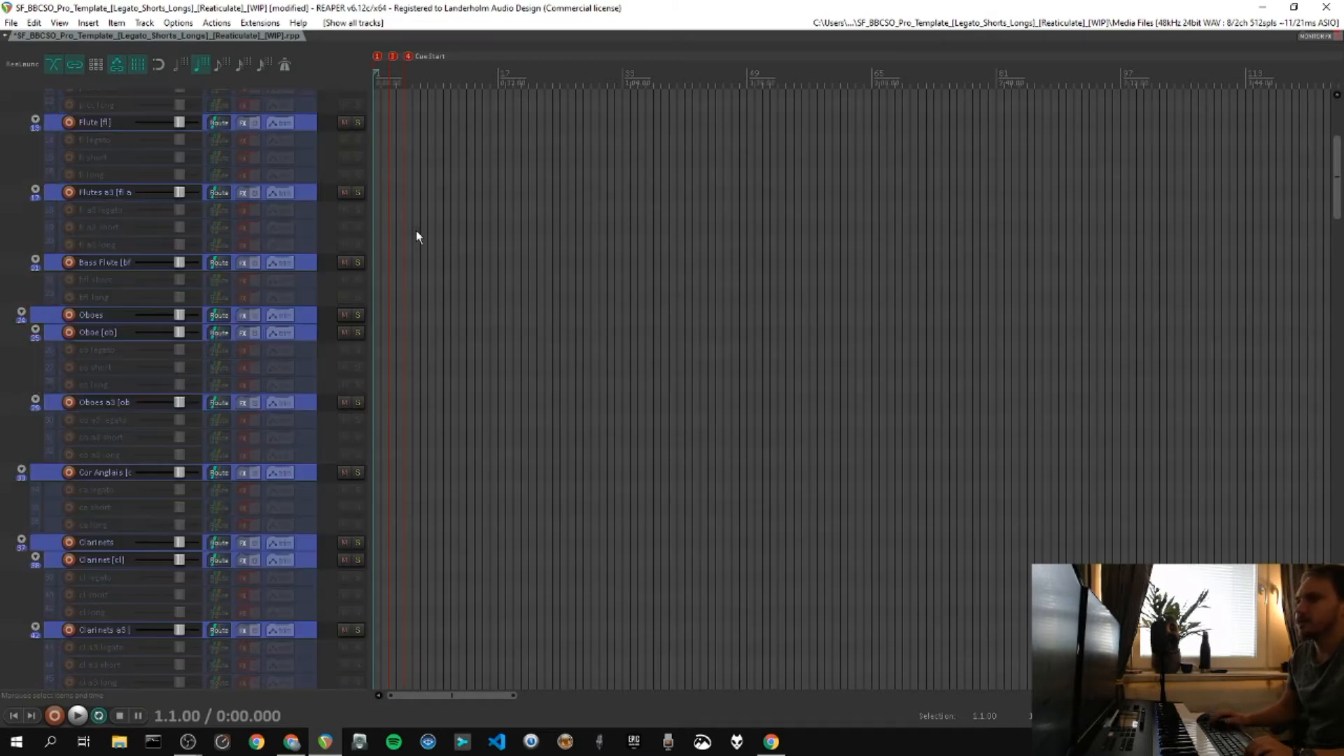
{"action": "scroll", "coordinate": [536, 131], "scroll_direction": "up", "scroll_amount": 6}
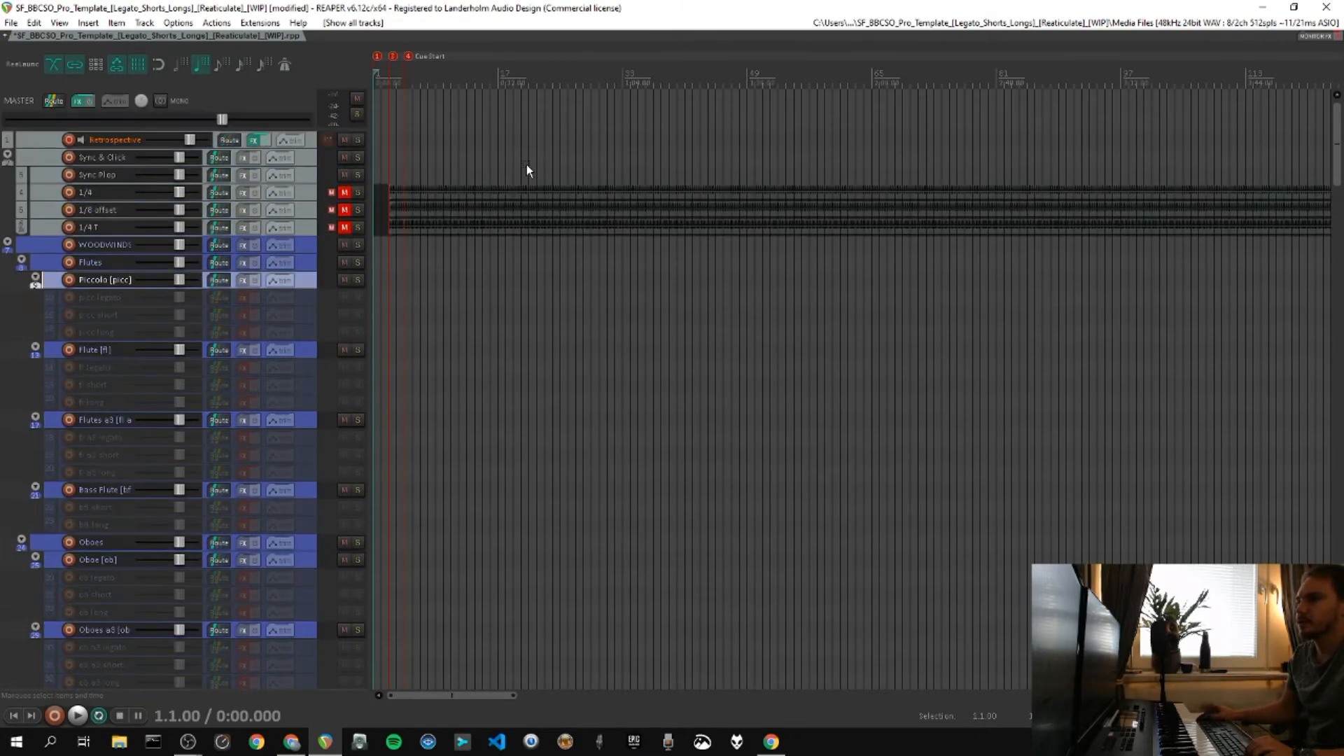
Collapse all folder tracks down to the top-level orchestral sections and clear the track selection.
{"action": "key", "text": "shift+c"}
{"action": "key", "text": "shift+c"}
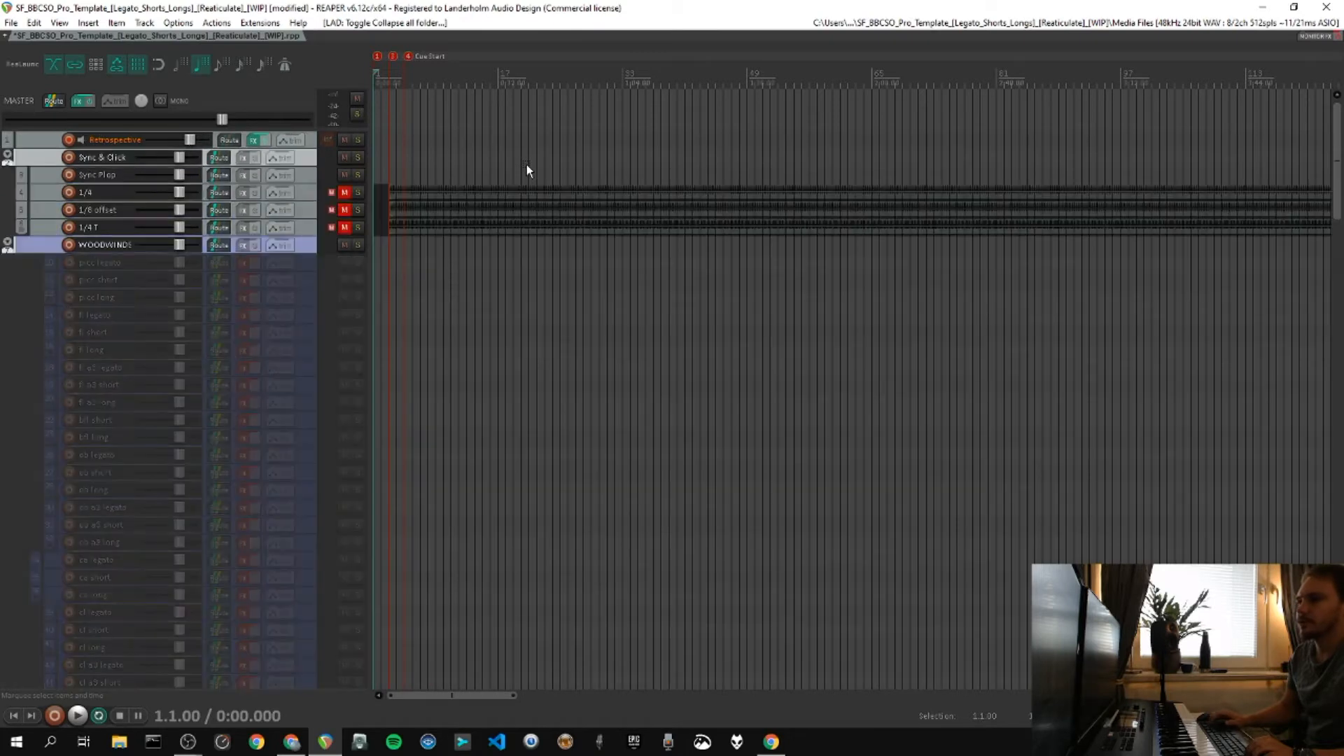
{"action": "key", "text": "shift+c"}
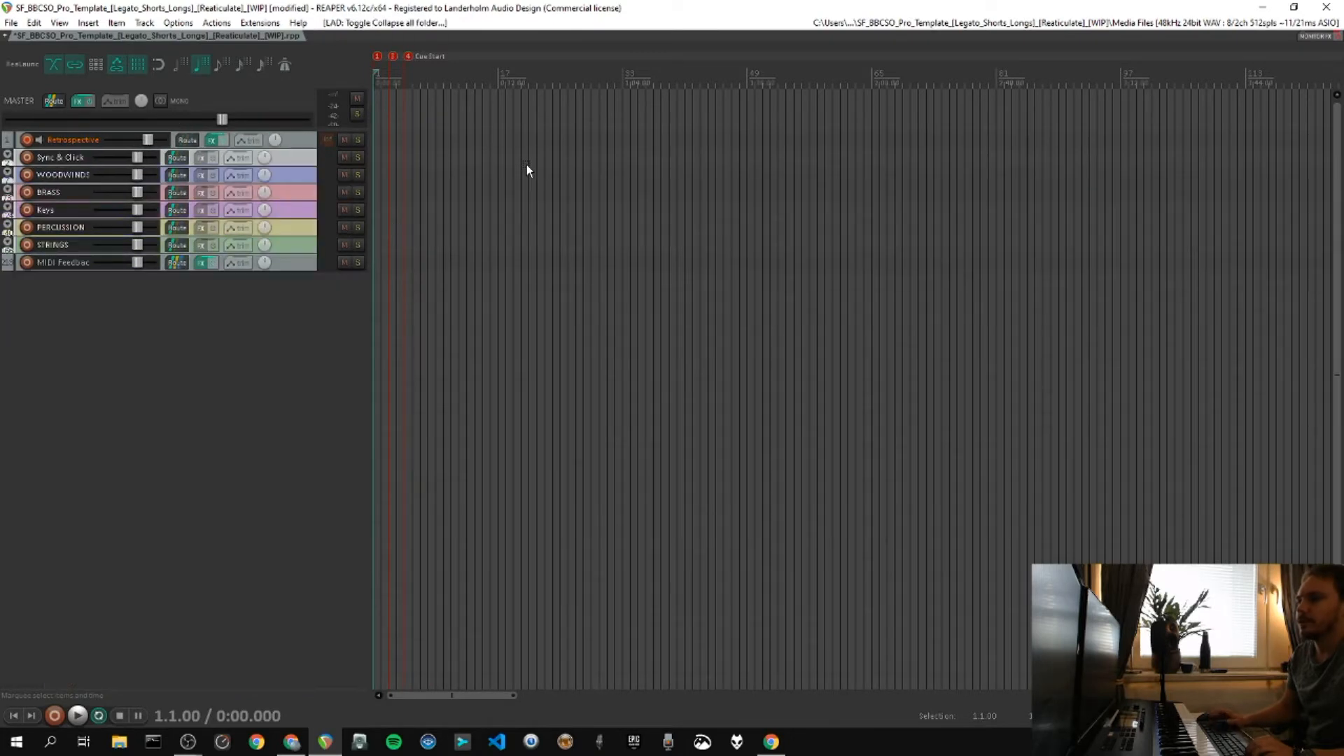
{"action": "left_click", "coordinate": [211, 394]}
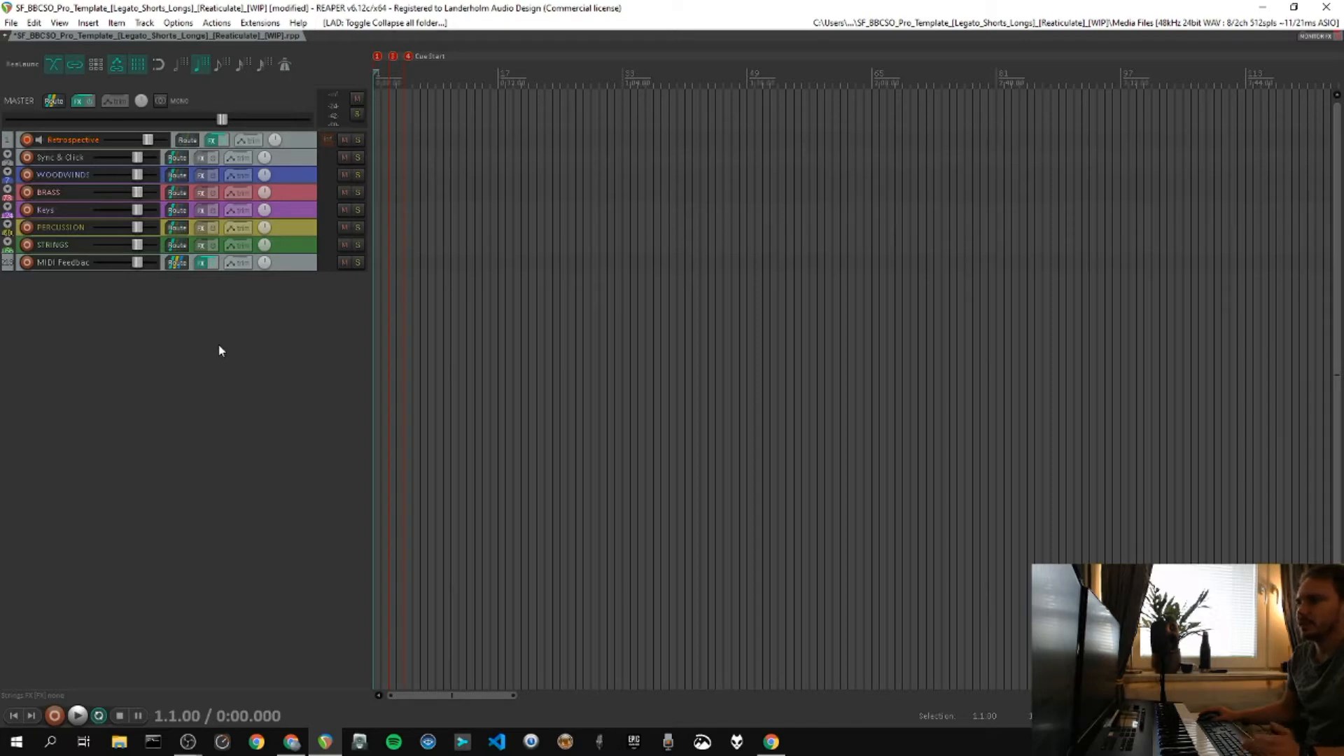
Expand the sections to show the instrument folders, select the Flutes folder track, and look through the track list.
{"action": "key", "text": "shift+c"}
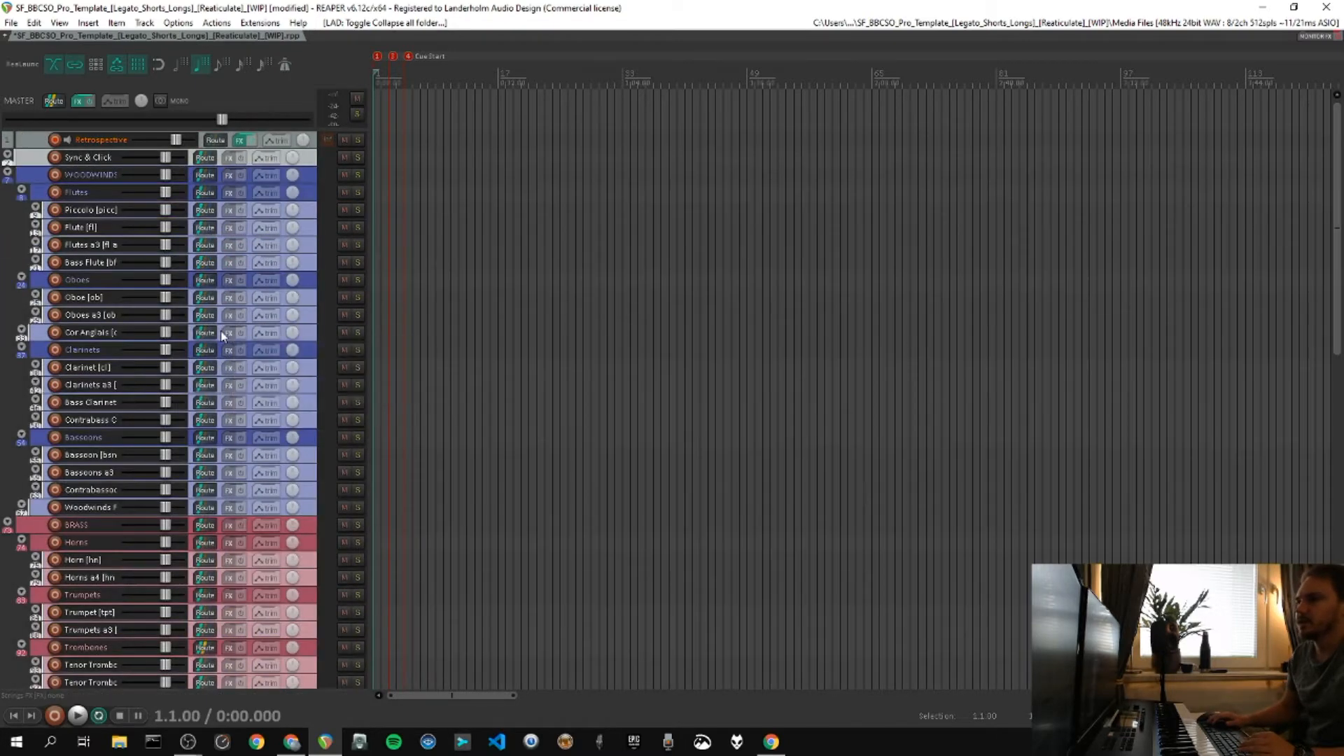
{"action": "left_click", "coordinate": [462, 244]}
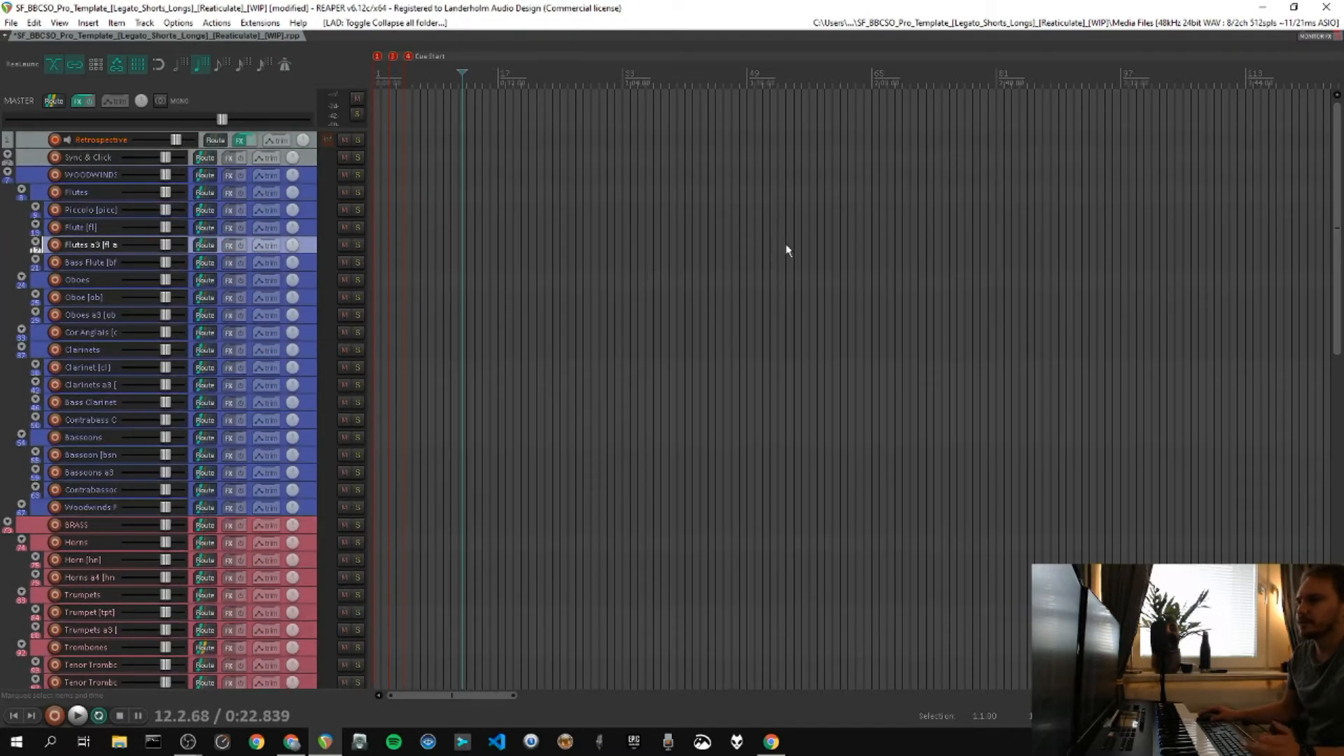
{"action": "left_click", "coordinate": [104, 192]}
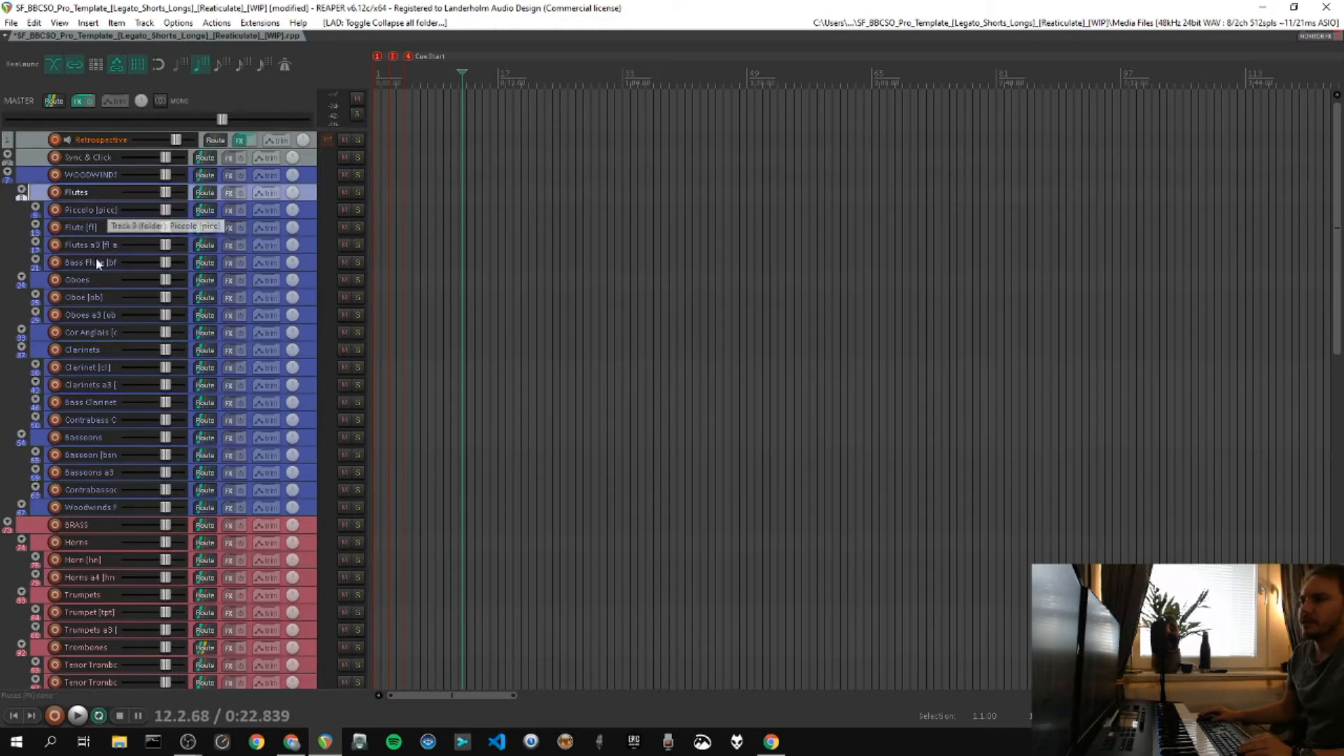
{"action": "scroll", "coordinate": [99, 266], "scroll_direction": "down", "scroll_amount": 6}
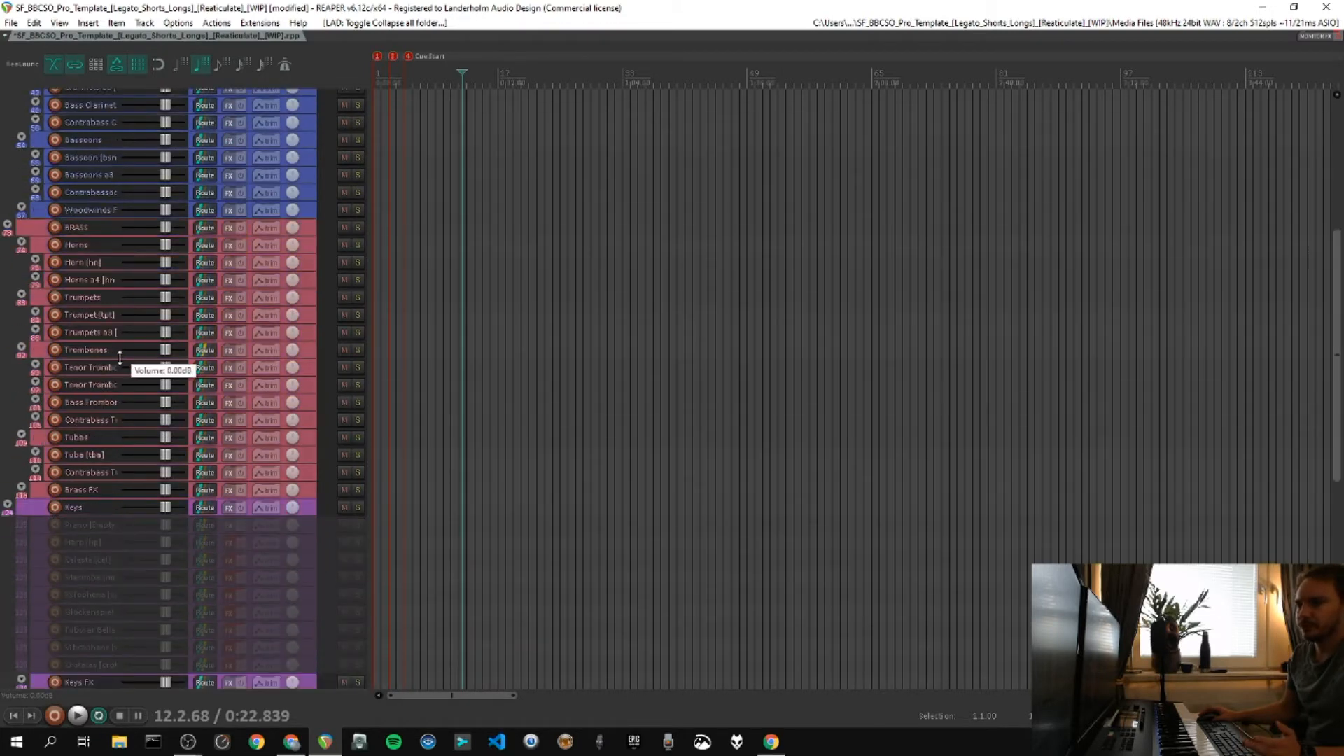
{"action": "scroll", "coordinate": [120, 357], "scroll_direction": "down", "scroll_amount": 3}
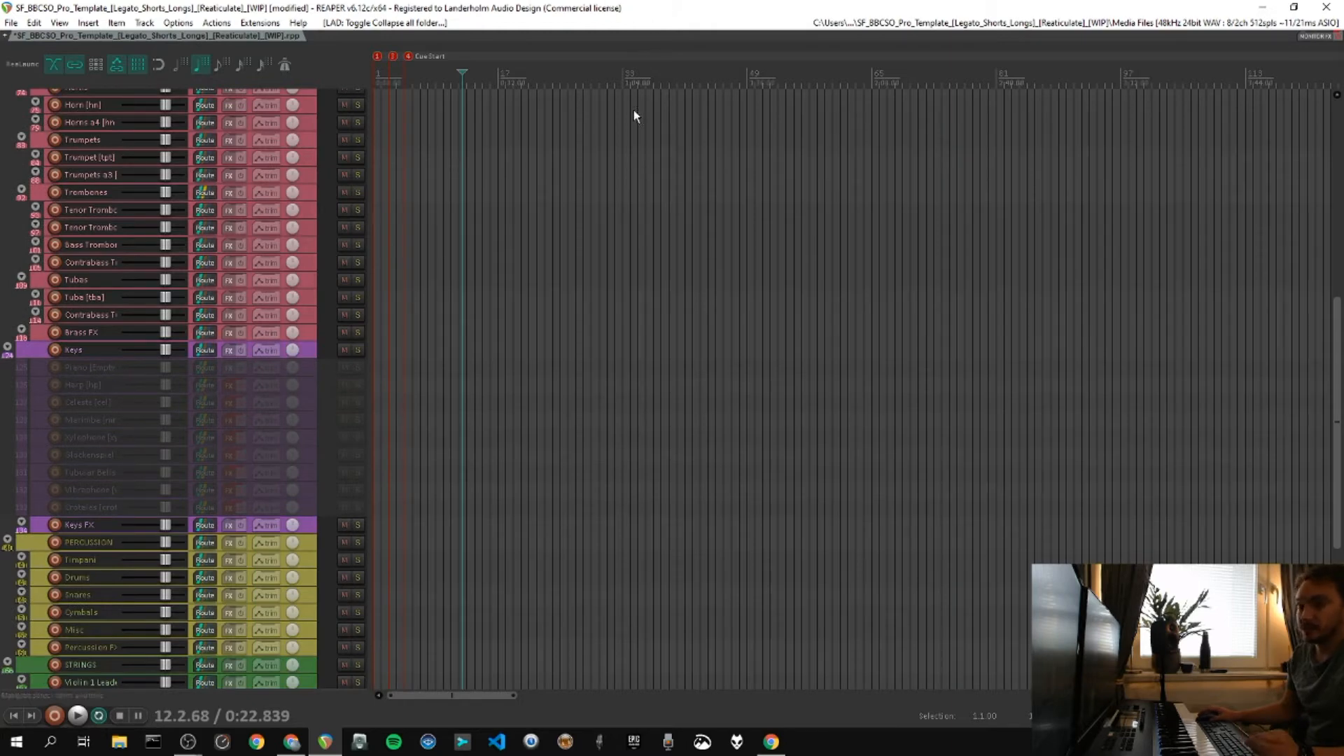
Show the docked Track Tags and track list, and filter the tracks by the WOODWINDS, BRASS, PERCUSSION, Keys and STRINGS tags in turn.
{"action": "key", "text": "alt+d"}
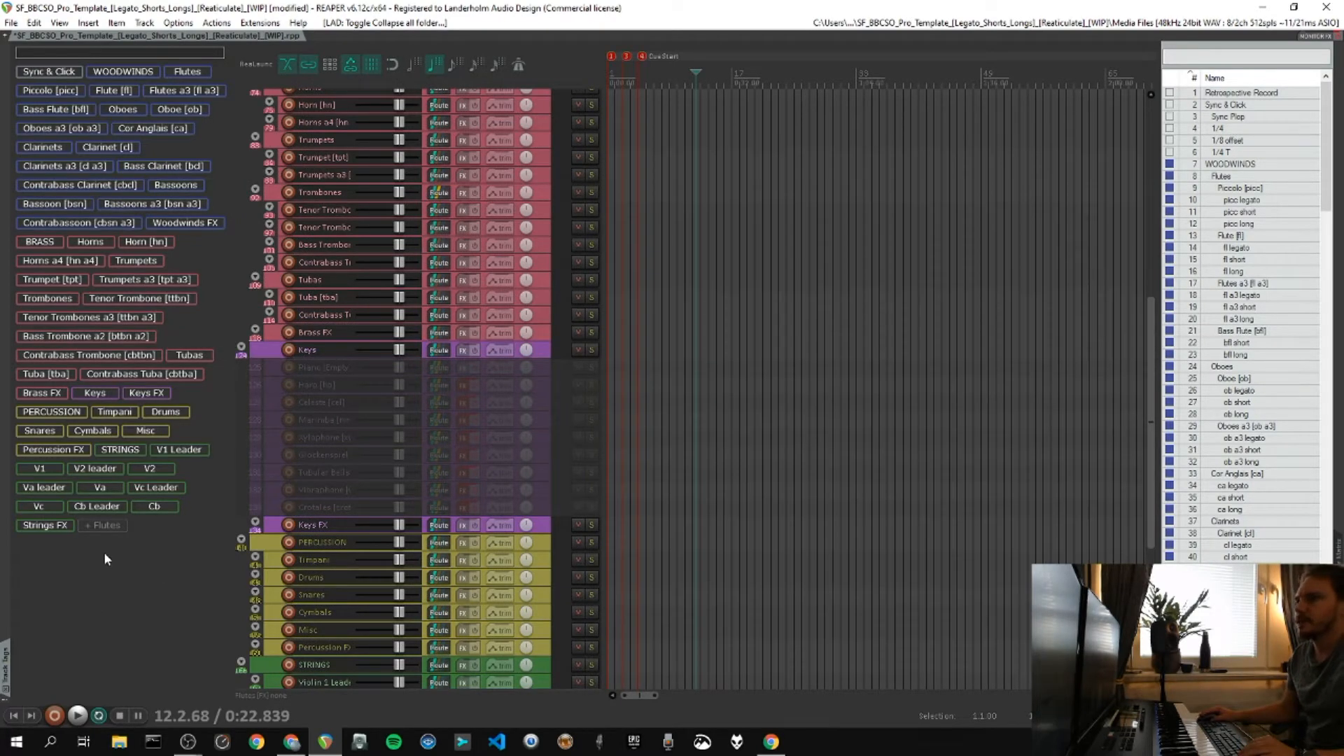
{"action": "left_click", "coordinate": [123, 72]}
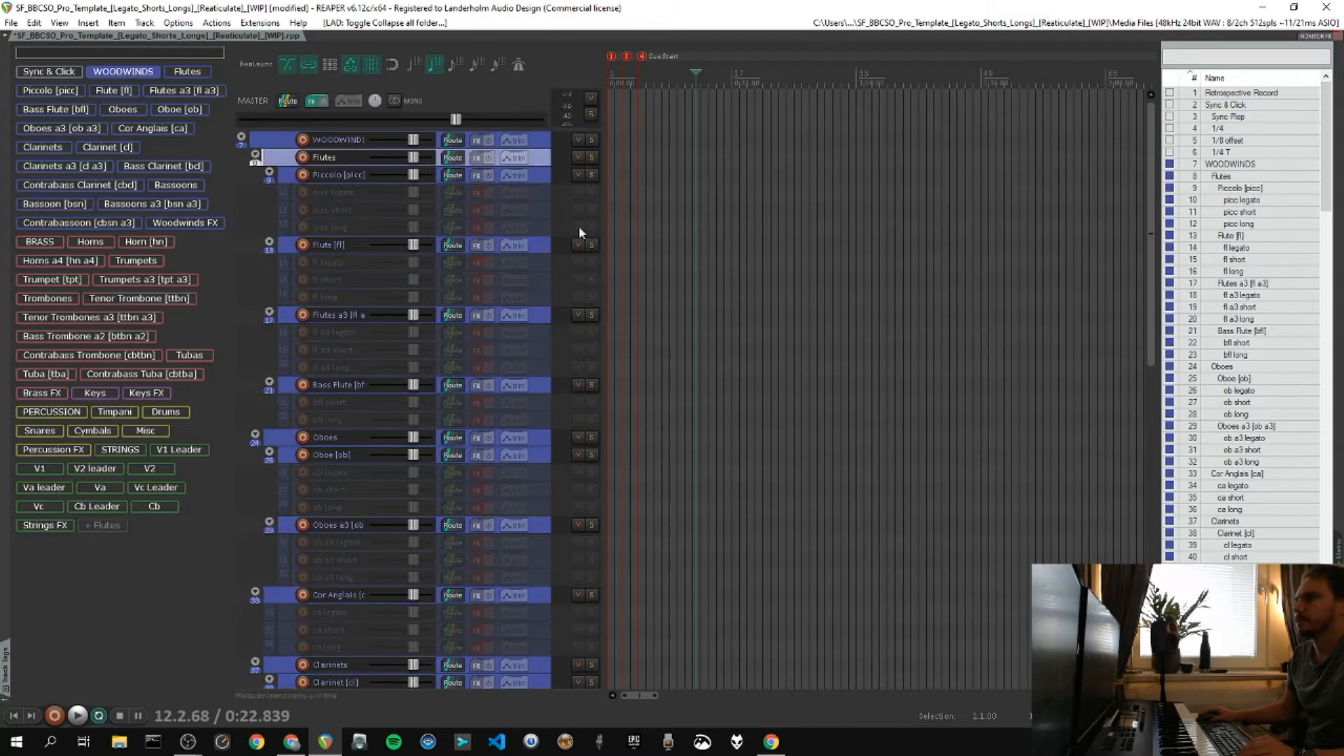
{"action": "left_click", "coordinate": [46, 244]}
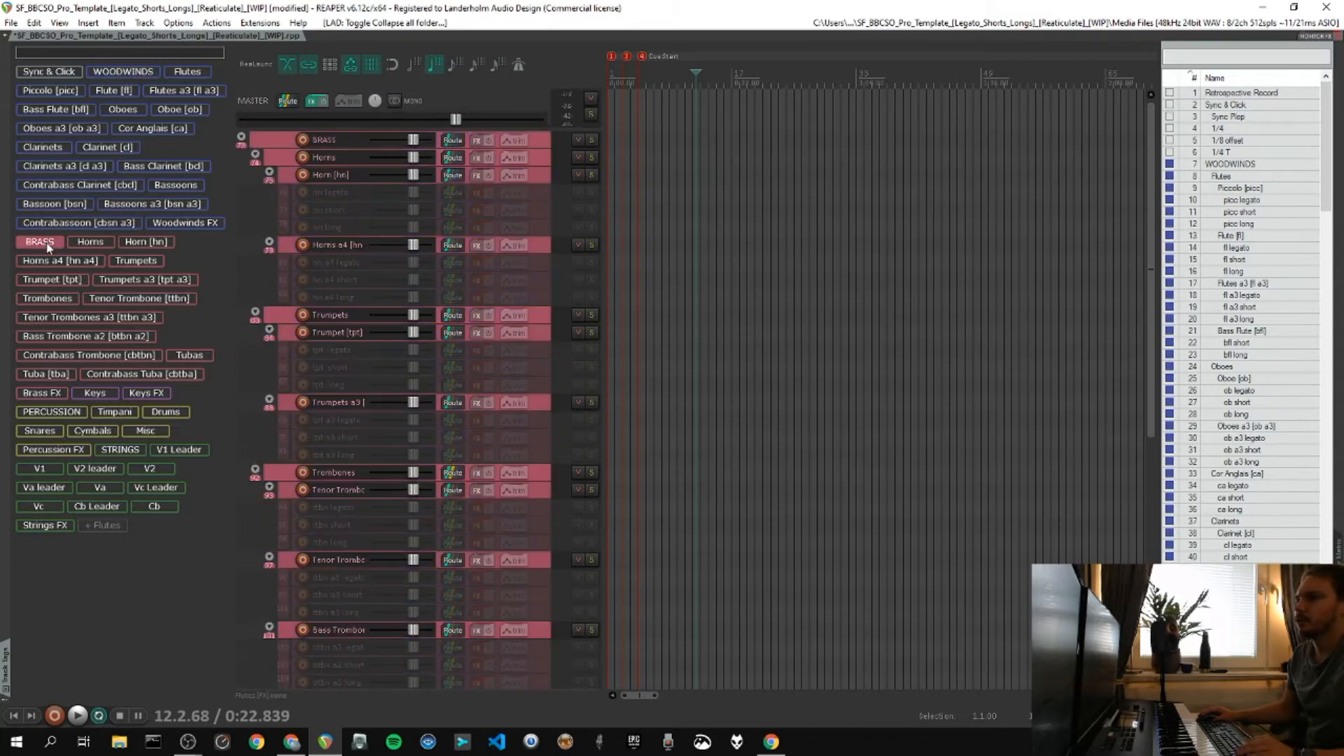
{"action": "left_click", "coordinate": [68, 413]}
{"action": "left_click", "coordinate": [79, 389]}
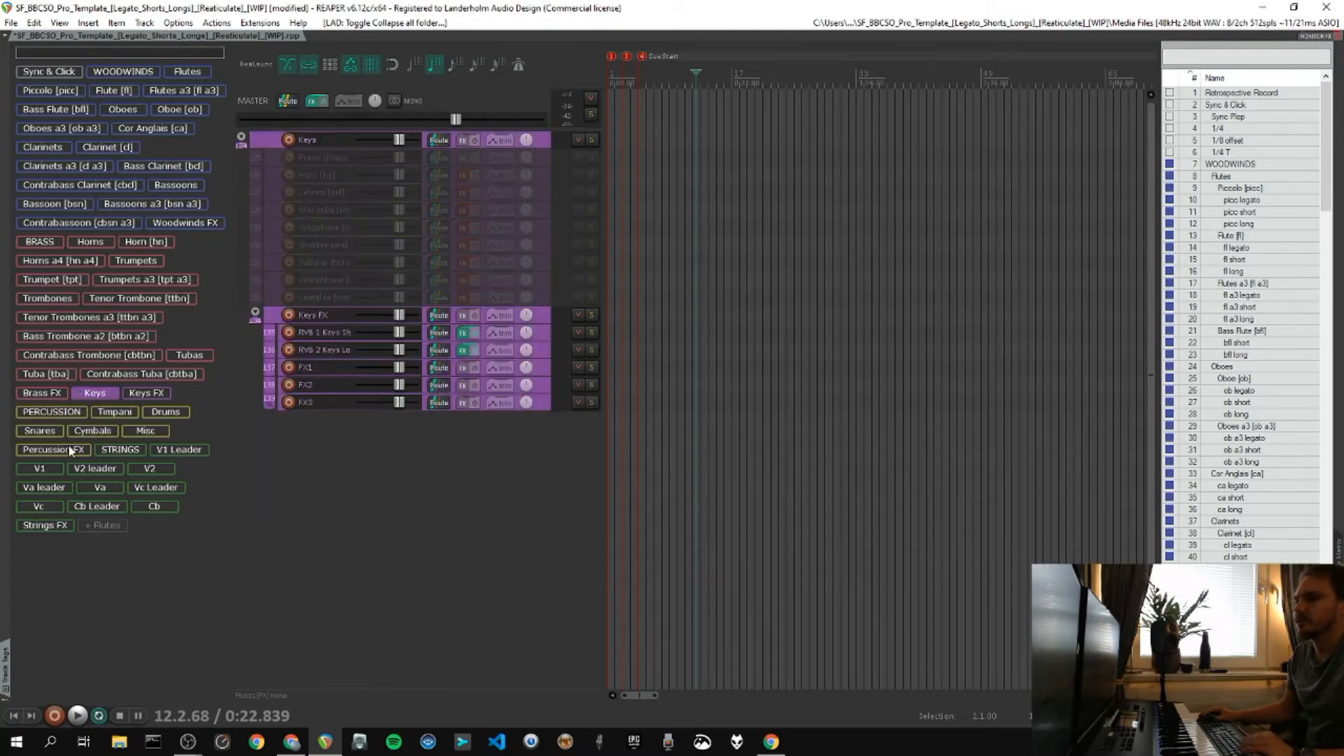
{"action": "left_click", "coordinate": [102, 454]}
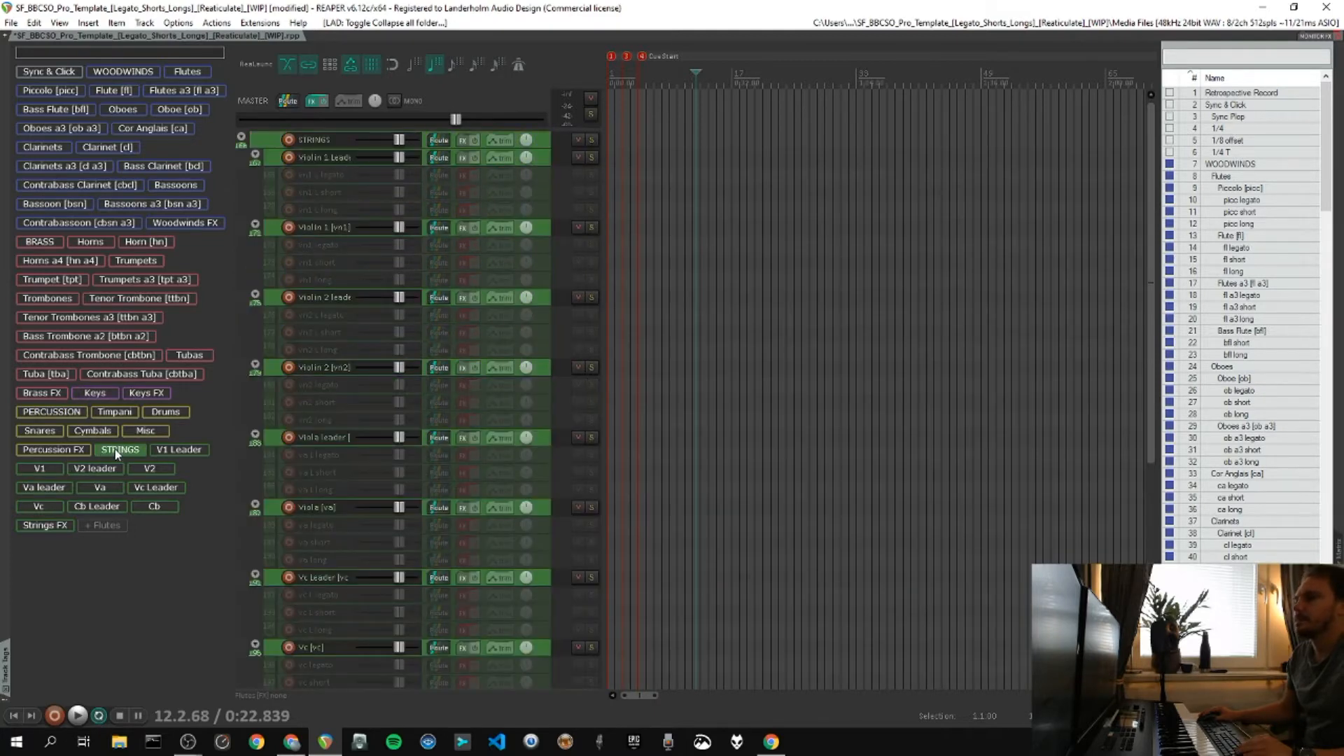
Narrow the visible tracks from the WOODWINDS tag to the Flutes tag and on to the Piccolo tag.
{"action": "left_click", "coordinate": [123, 71]}
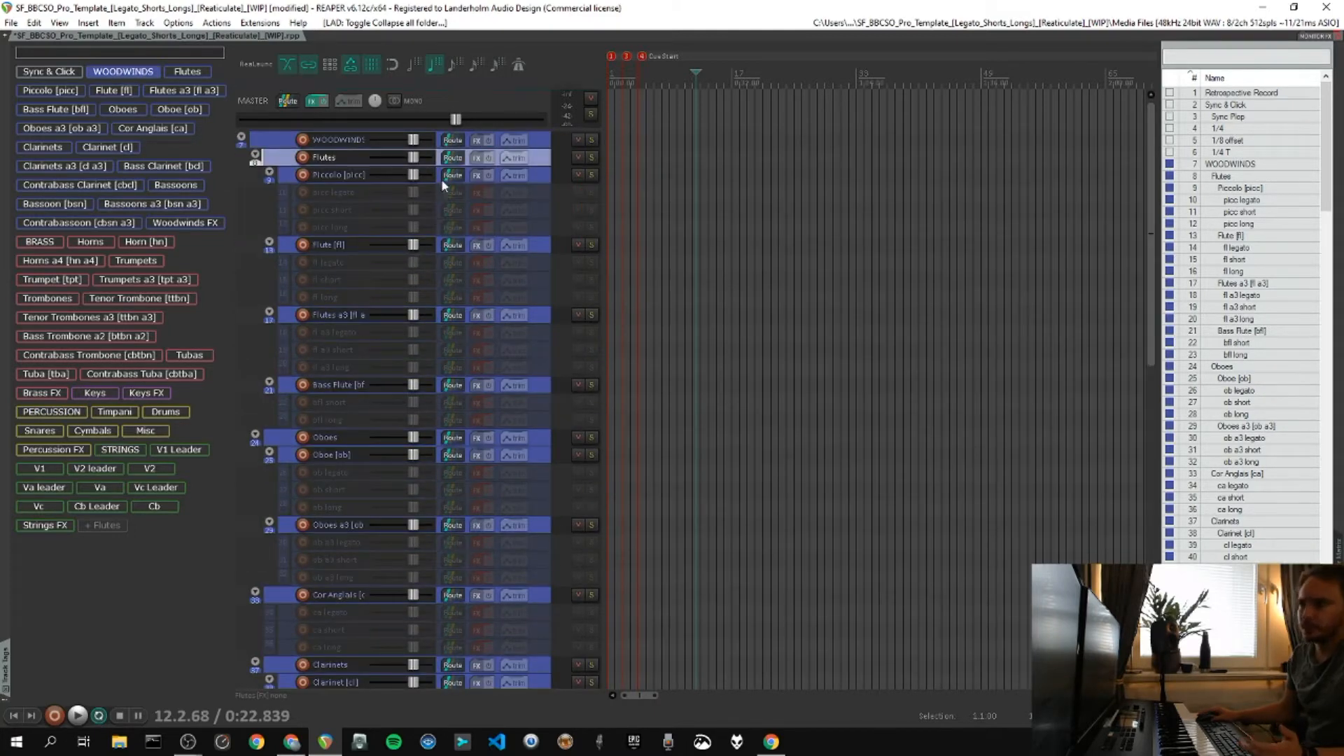
{"action": "scroll", "coordinate": [519, 190], "scroll_direction": "down", "scroll_amount": 4}
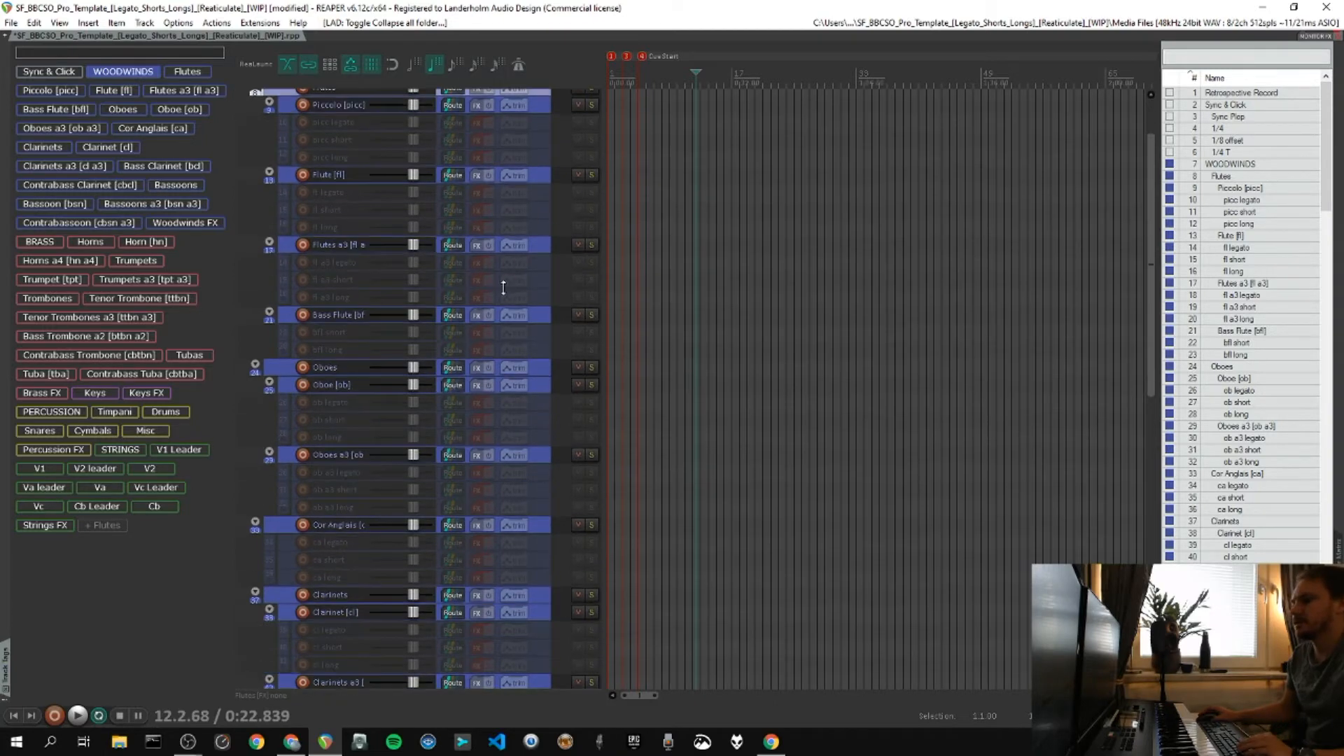
{"action": "left_click", "coordinate": [187, 72]}
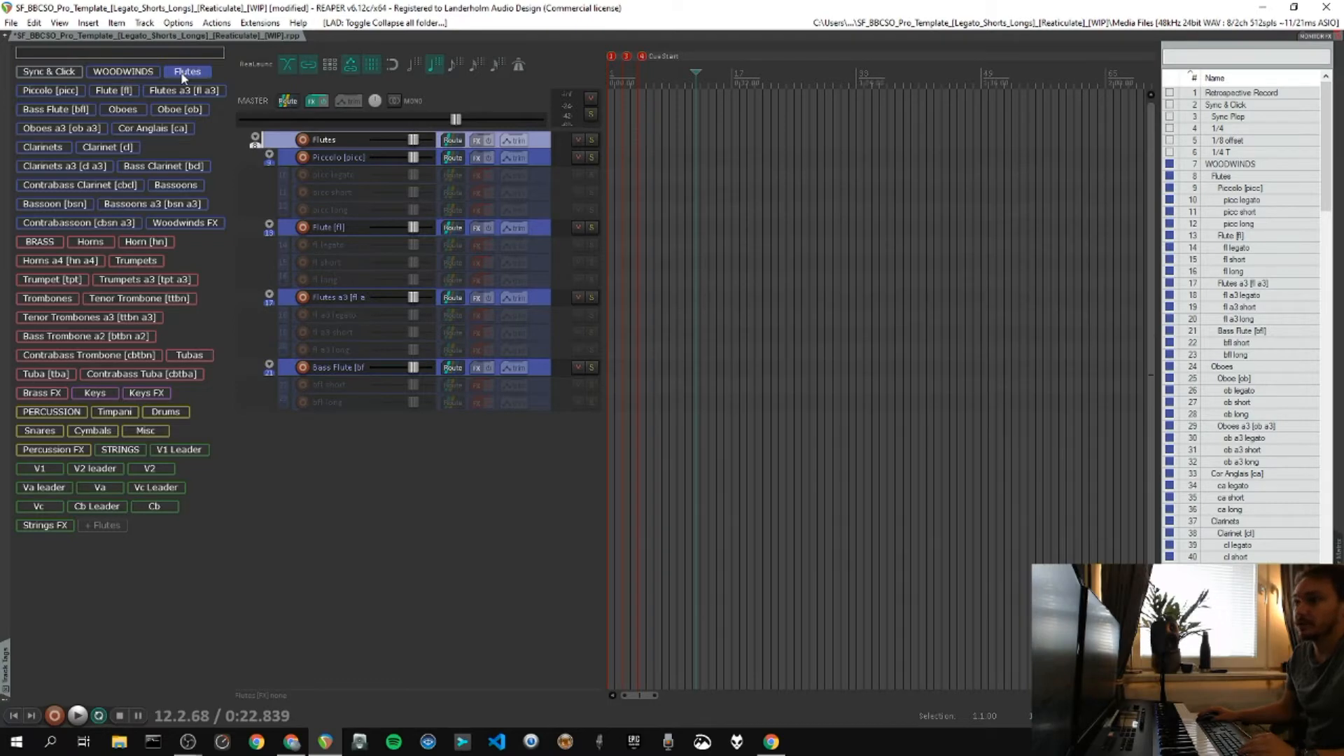
{"action": "left_click", "coordinate": [53, 89]}
Filter the tracks by the text "cl" and by "fl", and clear the filter to show all tracks.
{"action": "left_click", "coordinate": [73, 92]}
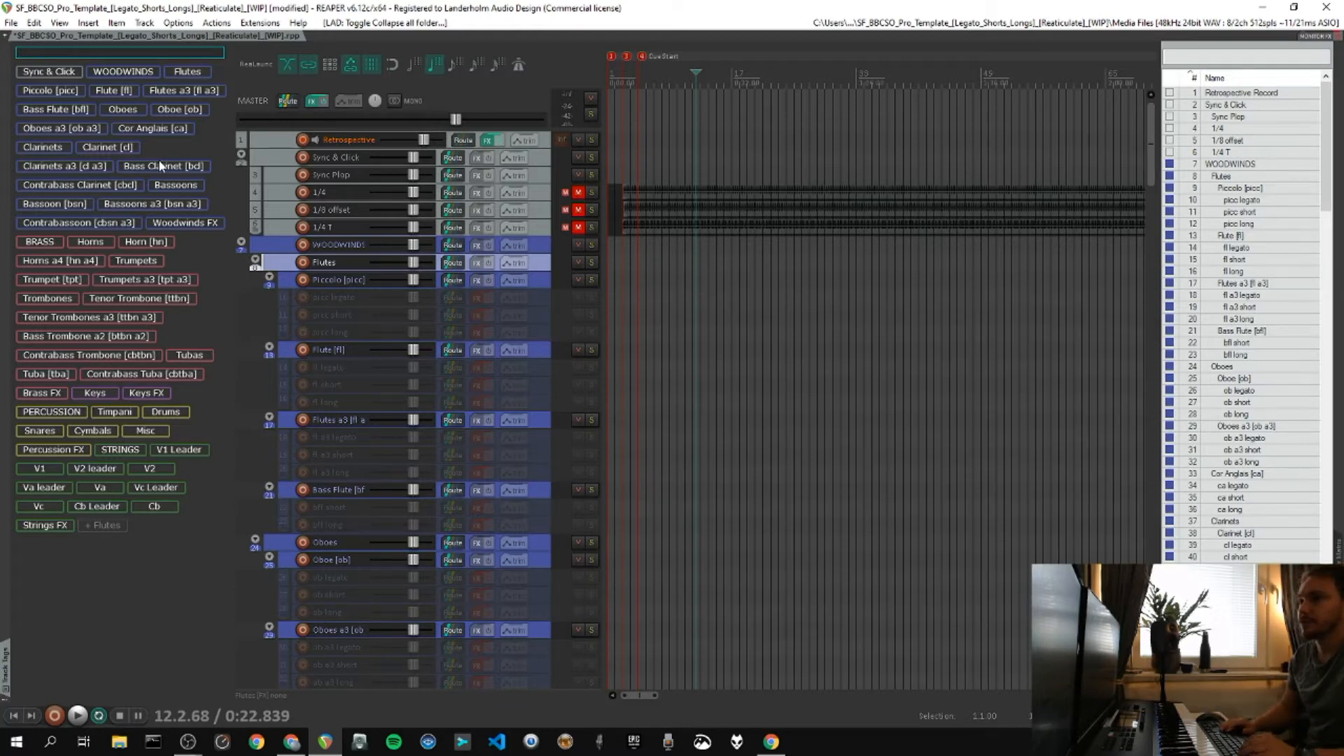
{"action": "type", "text": "cl"}
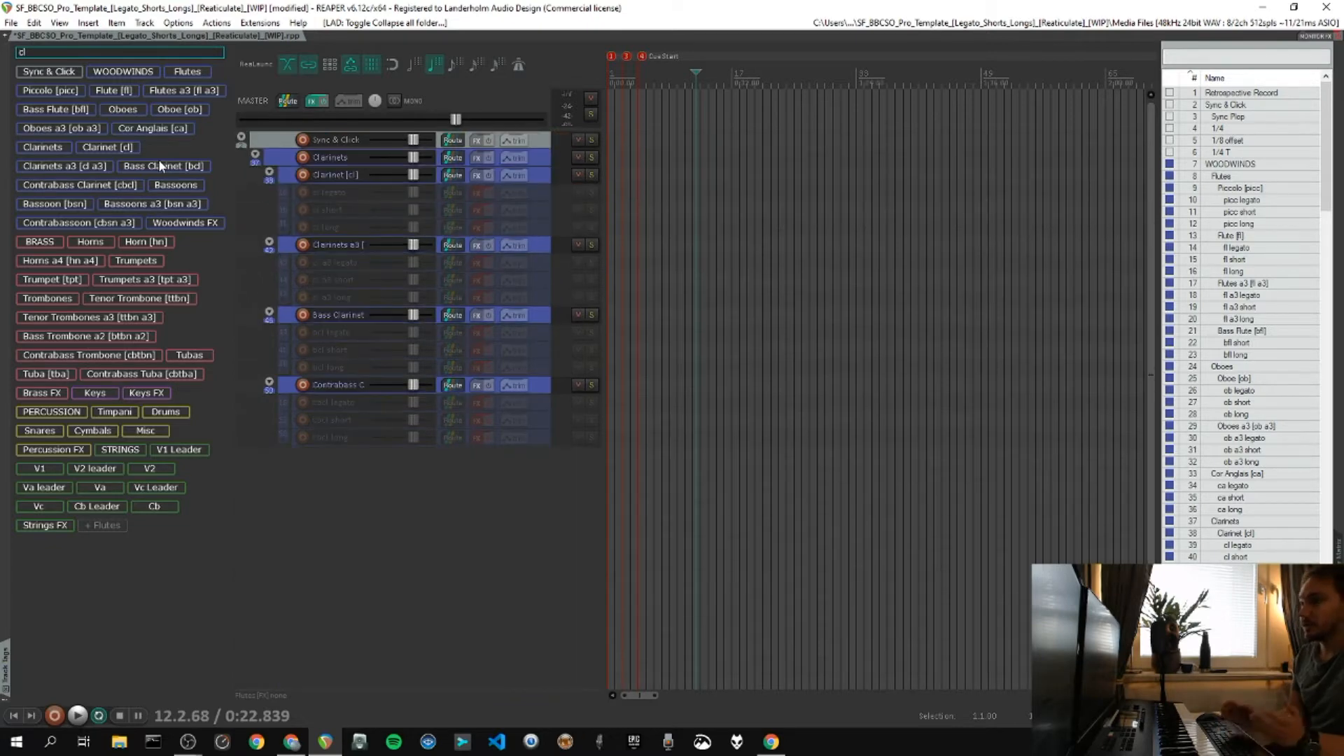
{"action": "key", "text": "BackSpace"}
{"action": "key", "text": "BackSpace"}
{"action": "type", "text": "fl"}
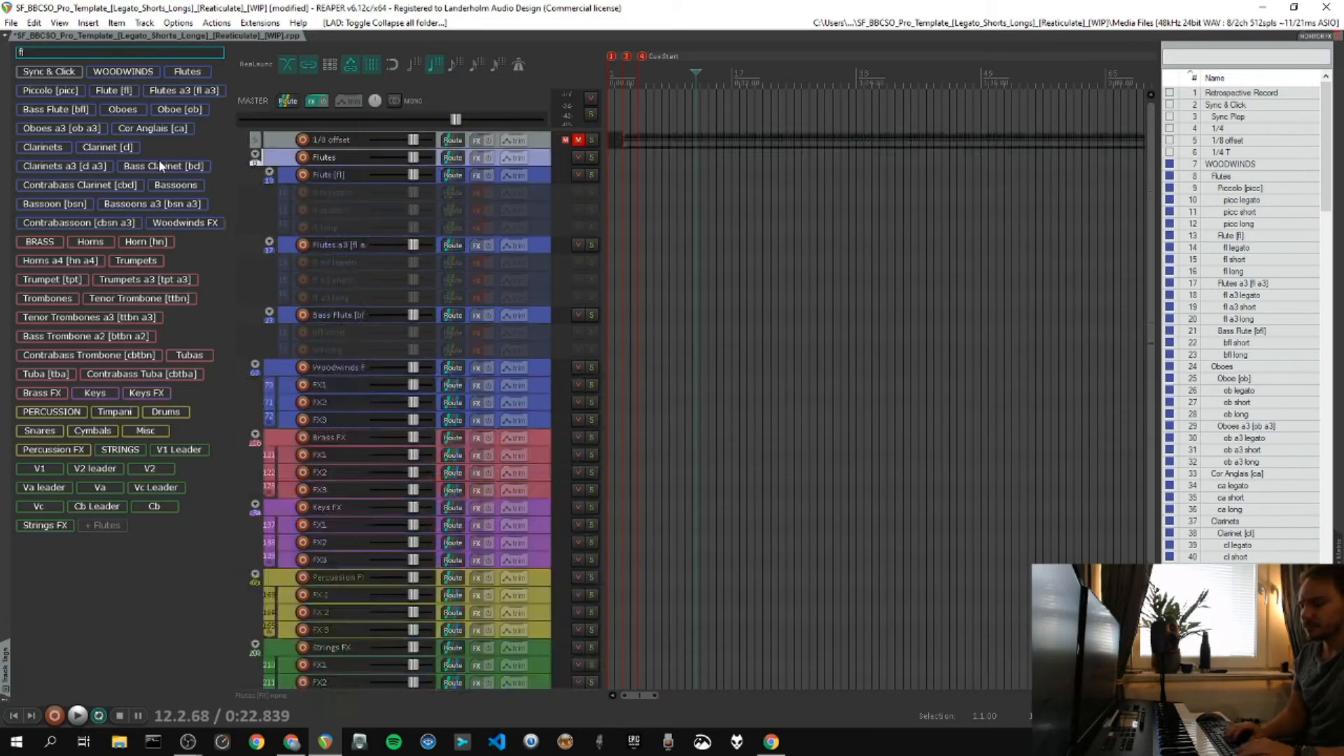
{"action": "key", "text": "BackSpace"}
{"action": "key", "text": "BackSpace"}
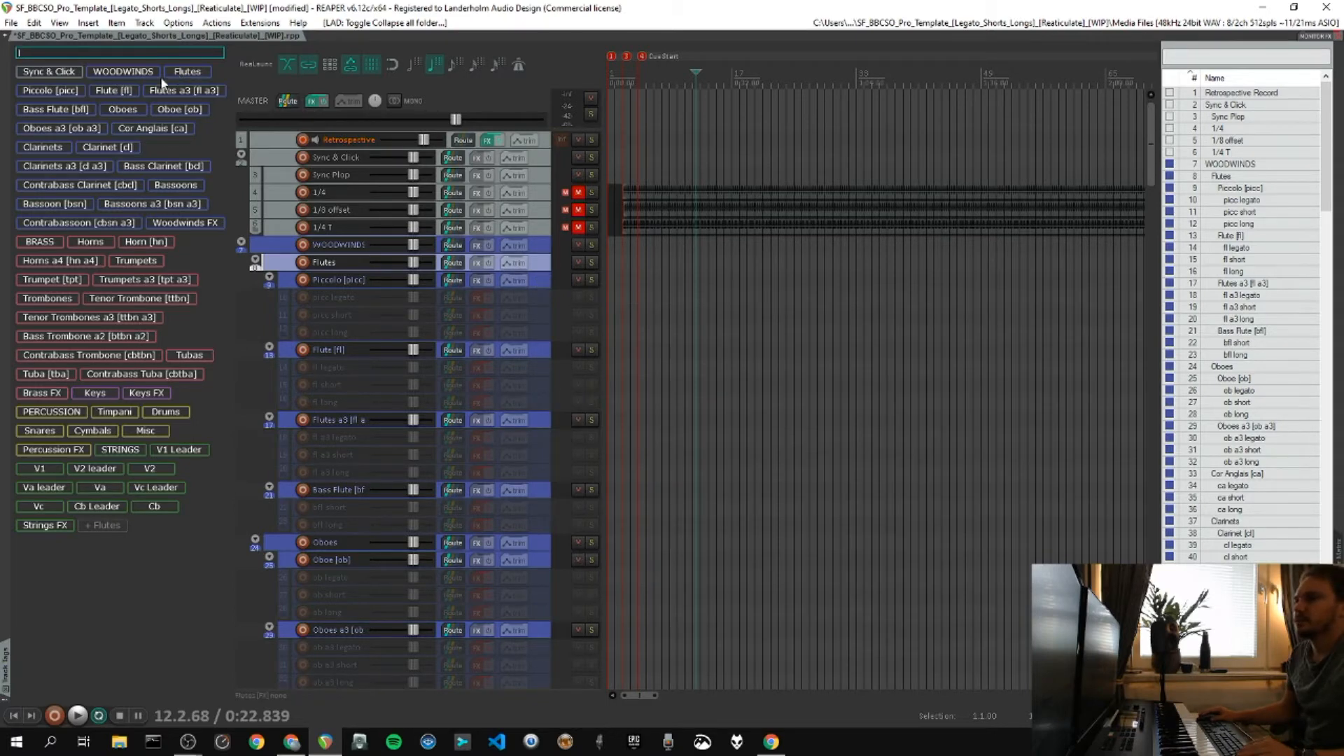
Isolate the Piccolo tracks, bring the picc legato track online, and view its BBC Symphony Orchestra plugin before closing the FX chain.
{"action": "left_click", "coordinate": [65, 91]}
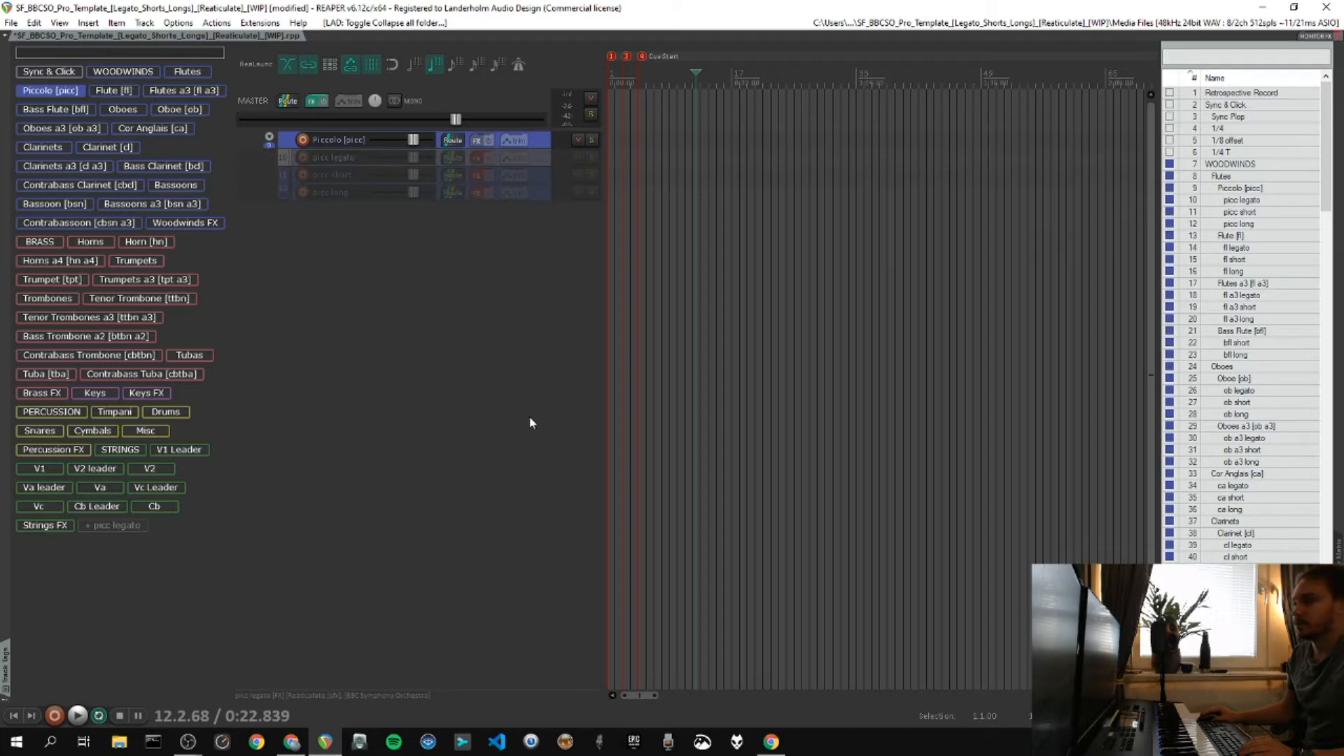
{"action": "key", "text": "o"}
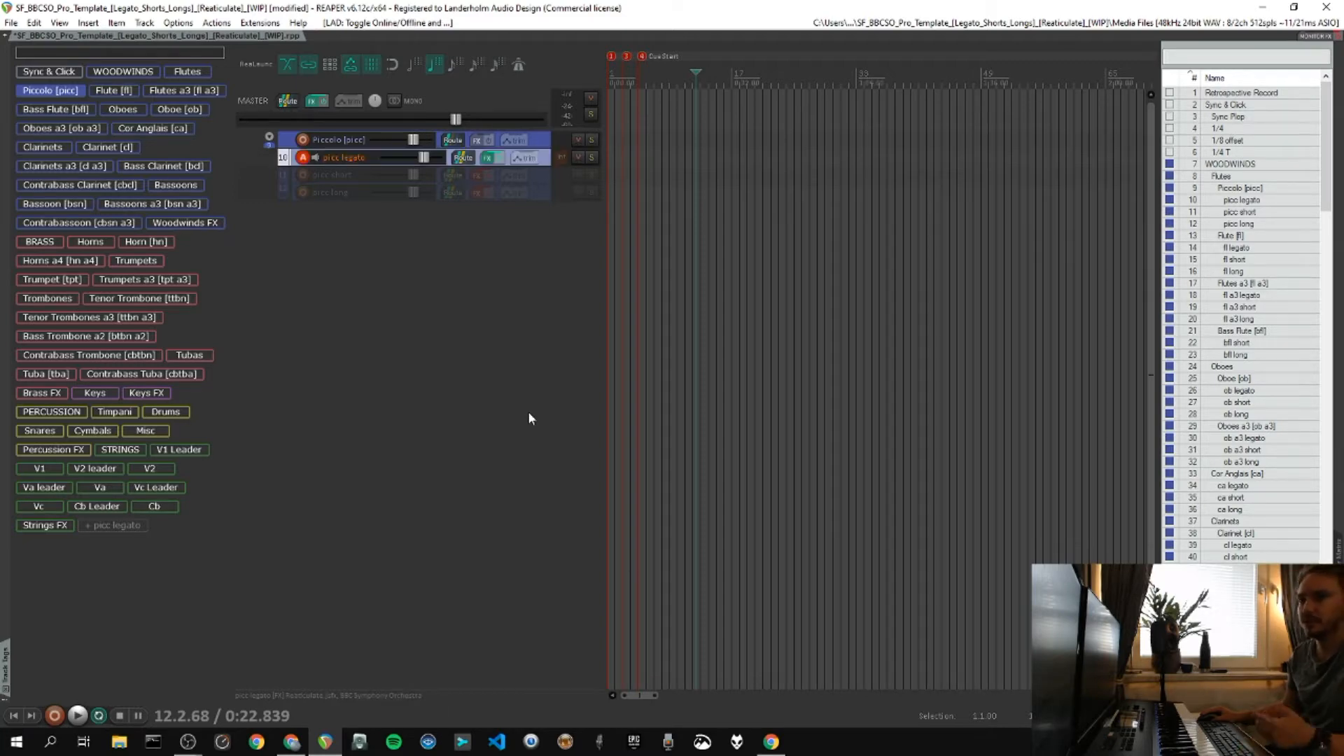
{"action": "left_click", "coordinate": [487, 158]}
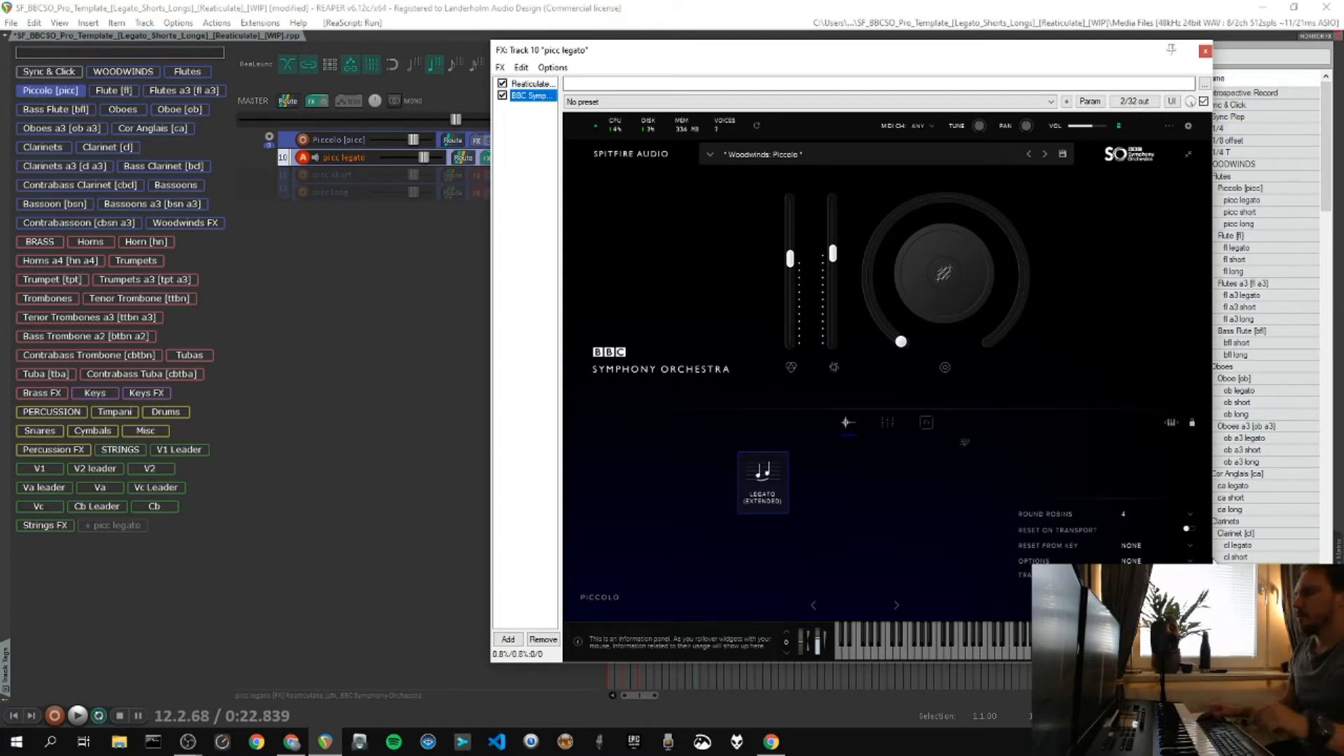
{"action": "left_click", "coordinate": [1205, 51]}
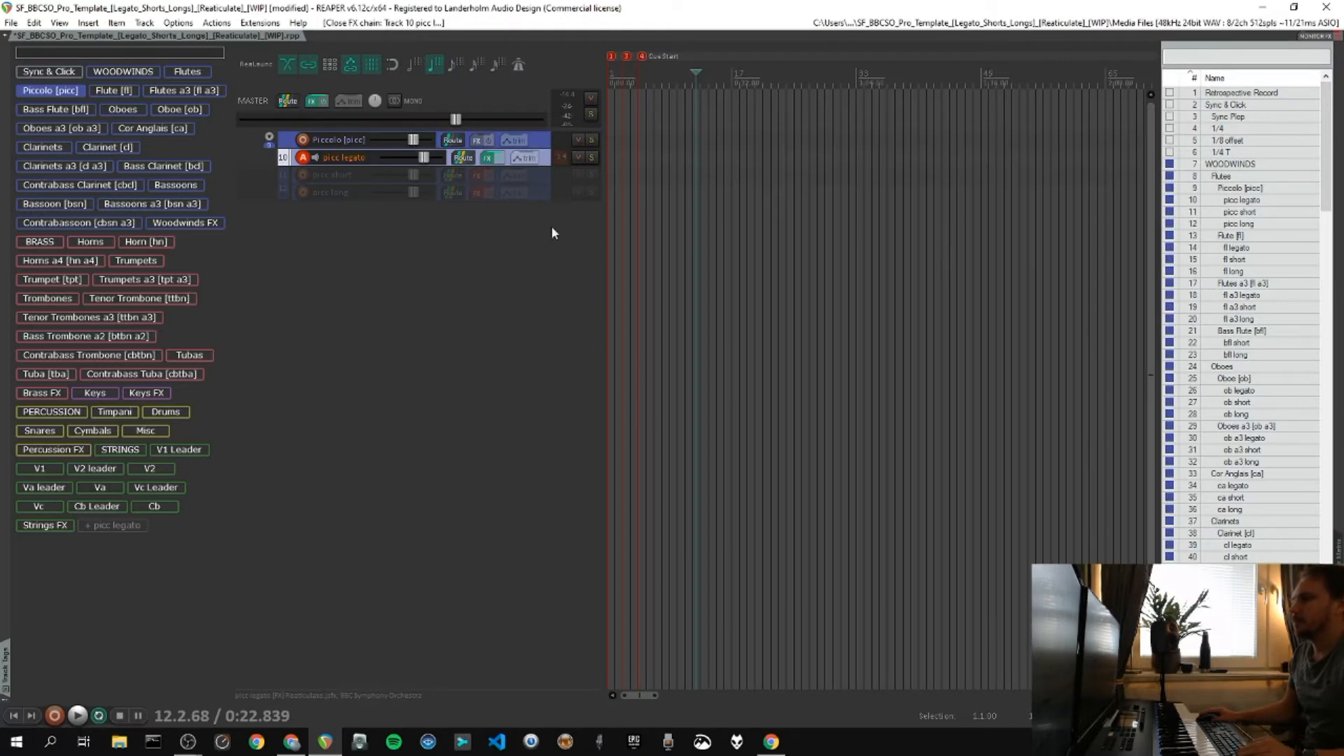
Bring the picc short track online and open the BBC Symphony Orchestra plugin in its FX chain.
{"action": "left_click", "coordinate": [539, 175]}
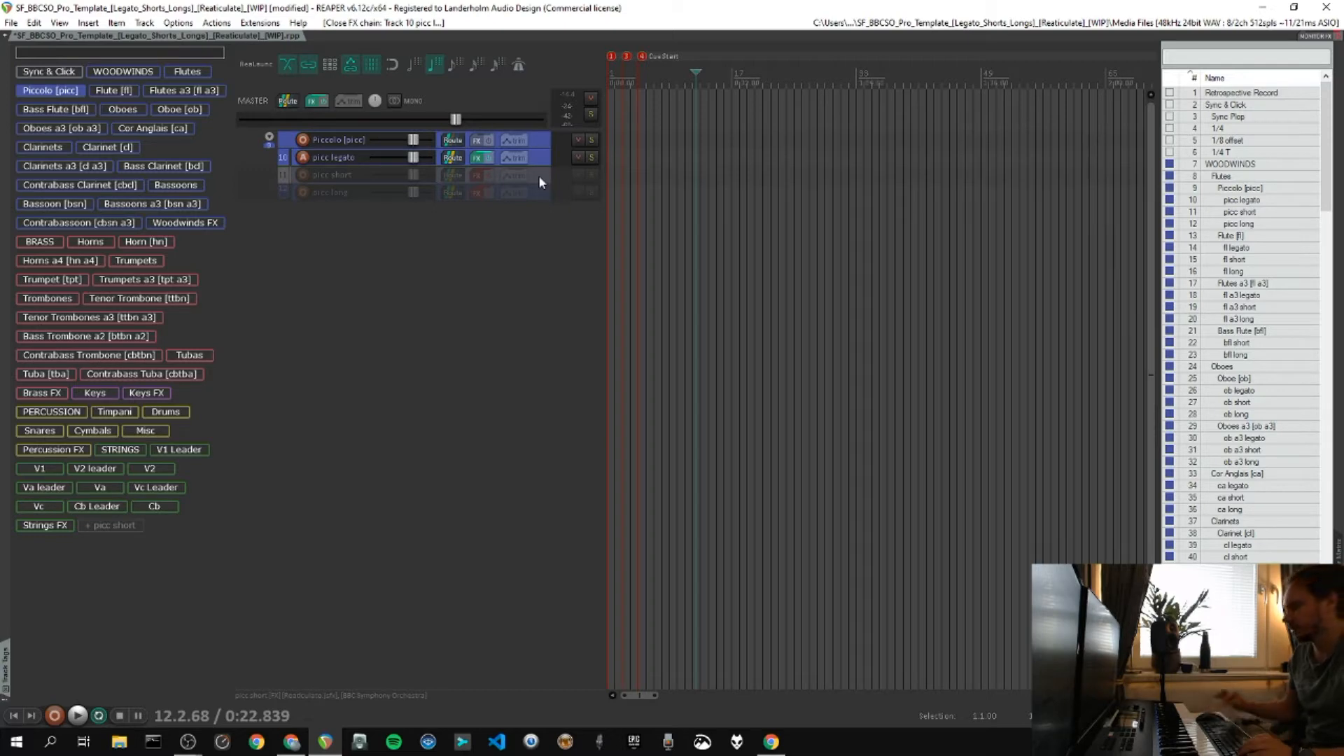
{"action": "key", "text": "o"}
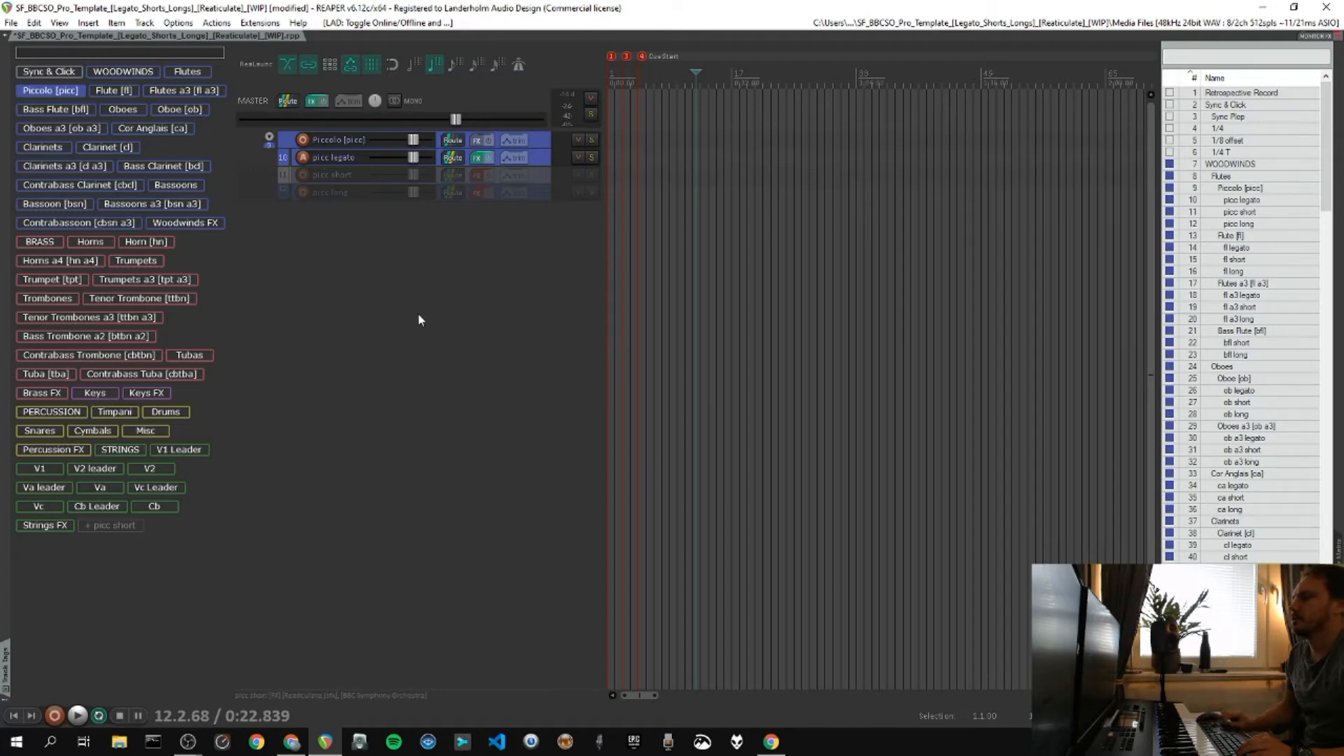
{"action": "key", "text": "o"}
{"action": "left_click", "coordinate": [488, 175]}
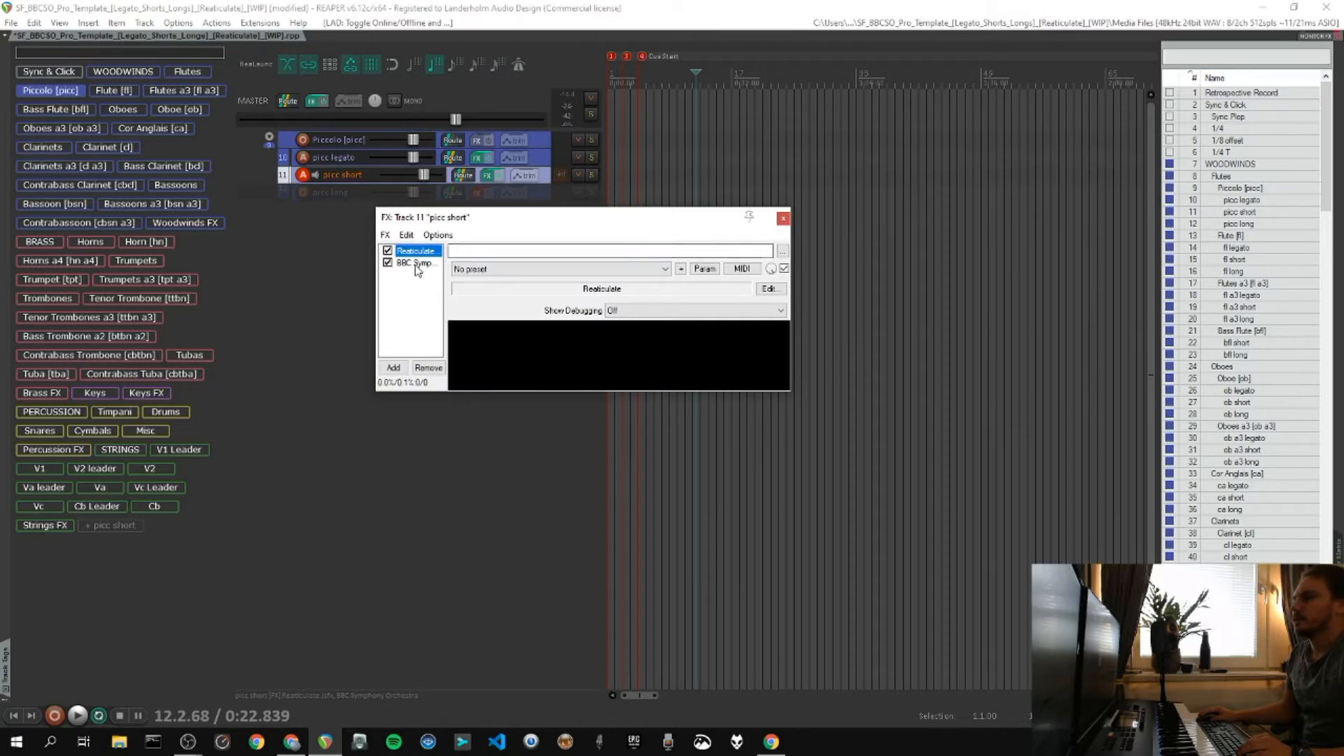
{"action": "key", "text": "Down"}
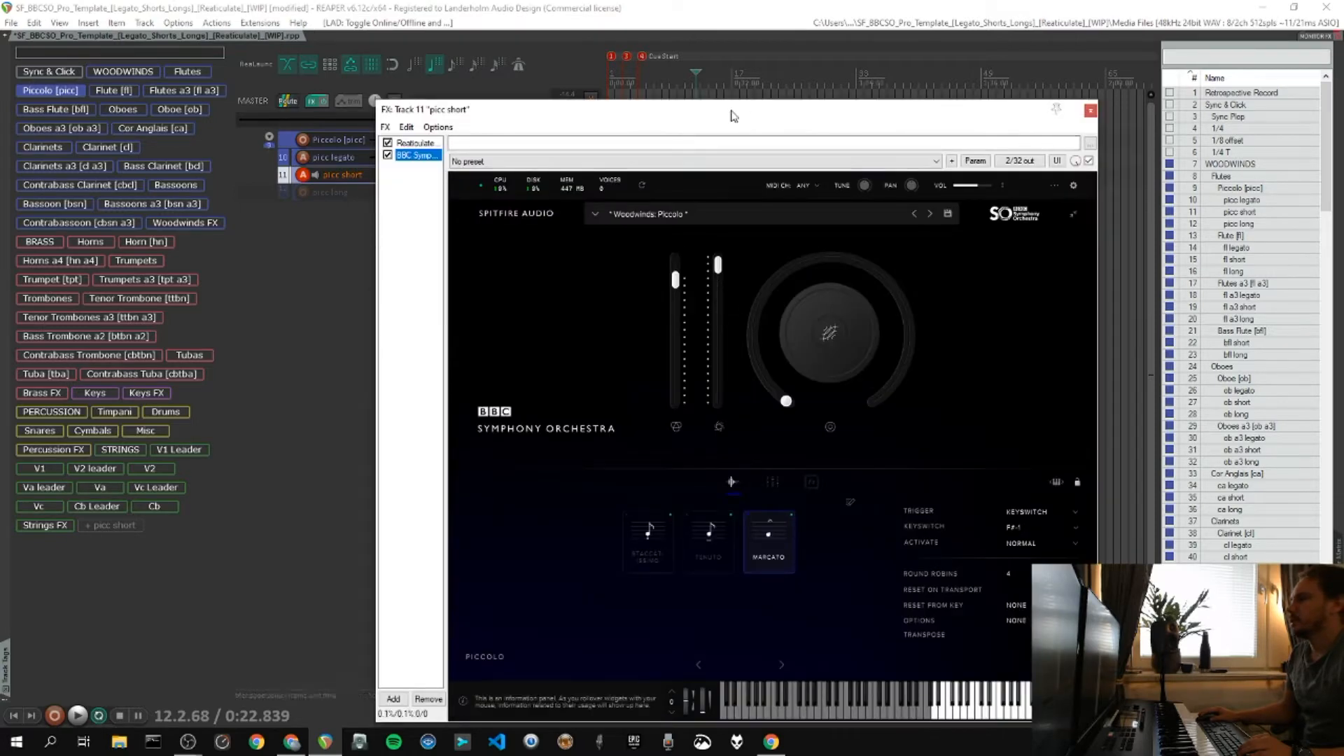
Move the picc short FX window clear of the side panel and bring up the Reaticulate articulation list.
{"action": "left_click_drag", "start_coordinate": [730, 112], "coordinate": [682, 79]}
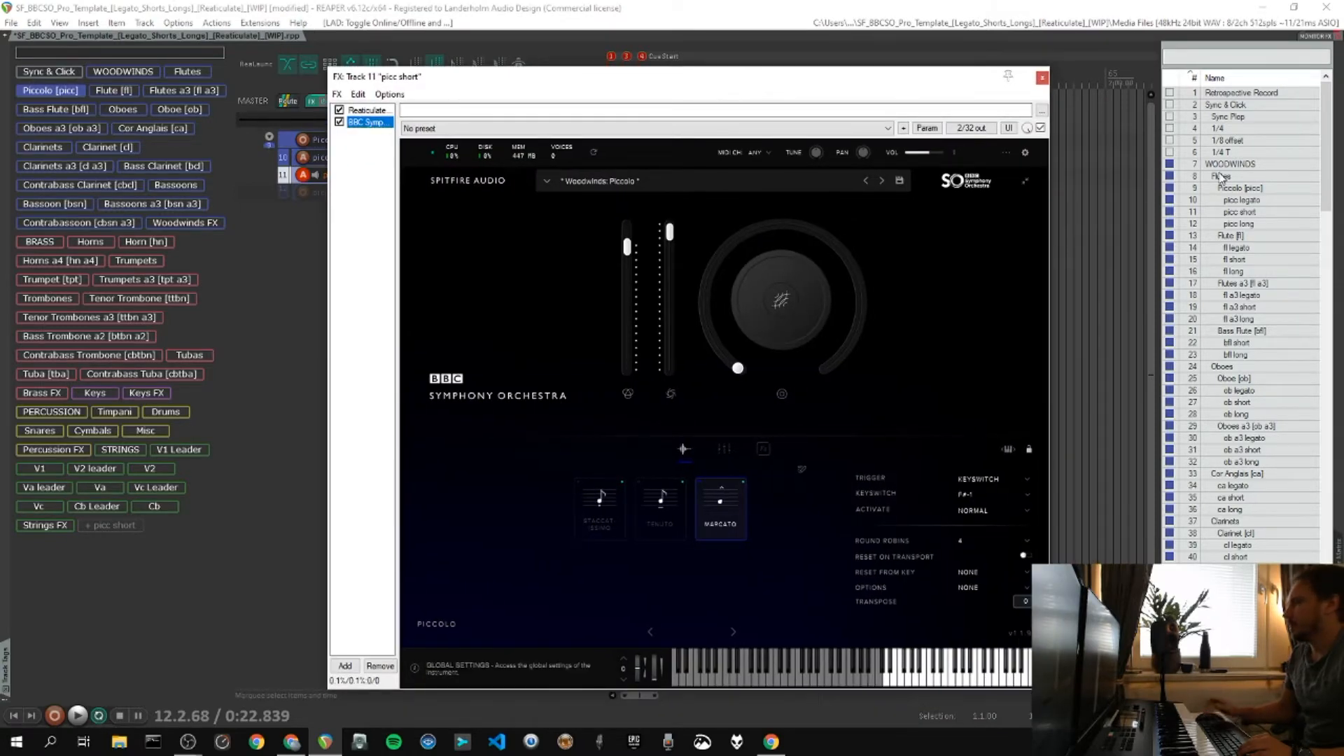
{"action": "left_click_drag", "start_coordinate": [939, 75], "coordinate": [896, 75]}
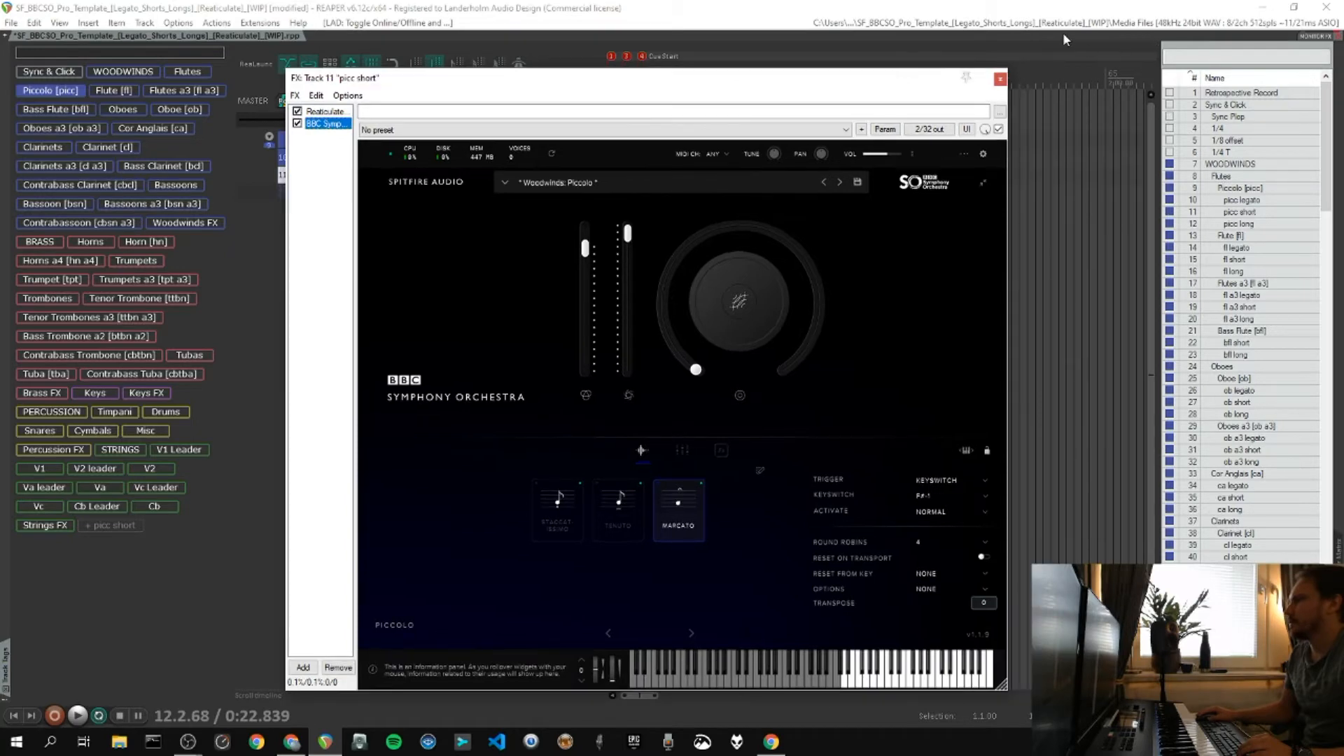
{"action": "left_click", "coordinate": [1060, 84]}
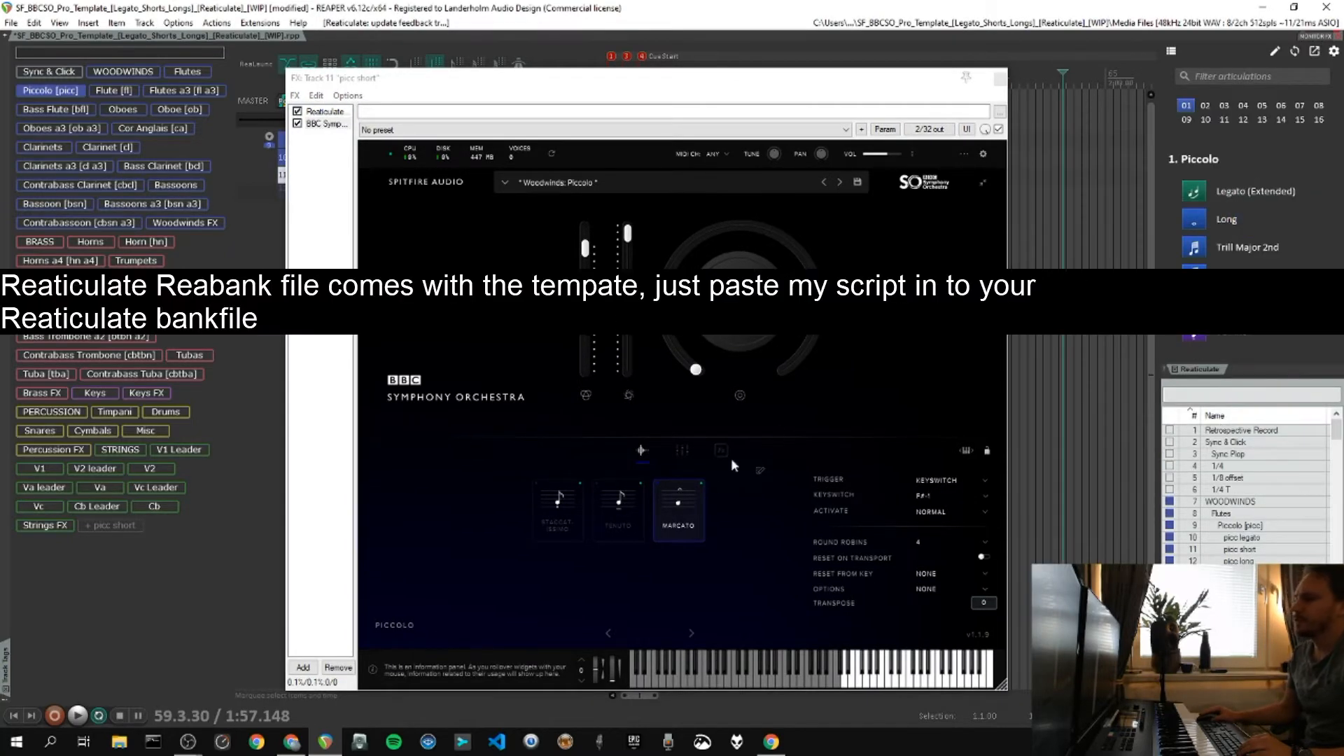
Switch the piccolo patch between the Staccatissimo, Tenuto and Marcato articulations through Reaticulate.
{"action": "left_click", "coordinate": [1262, 222]}
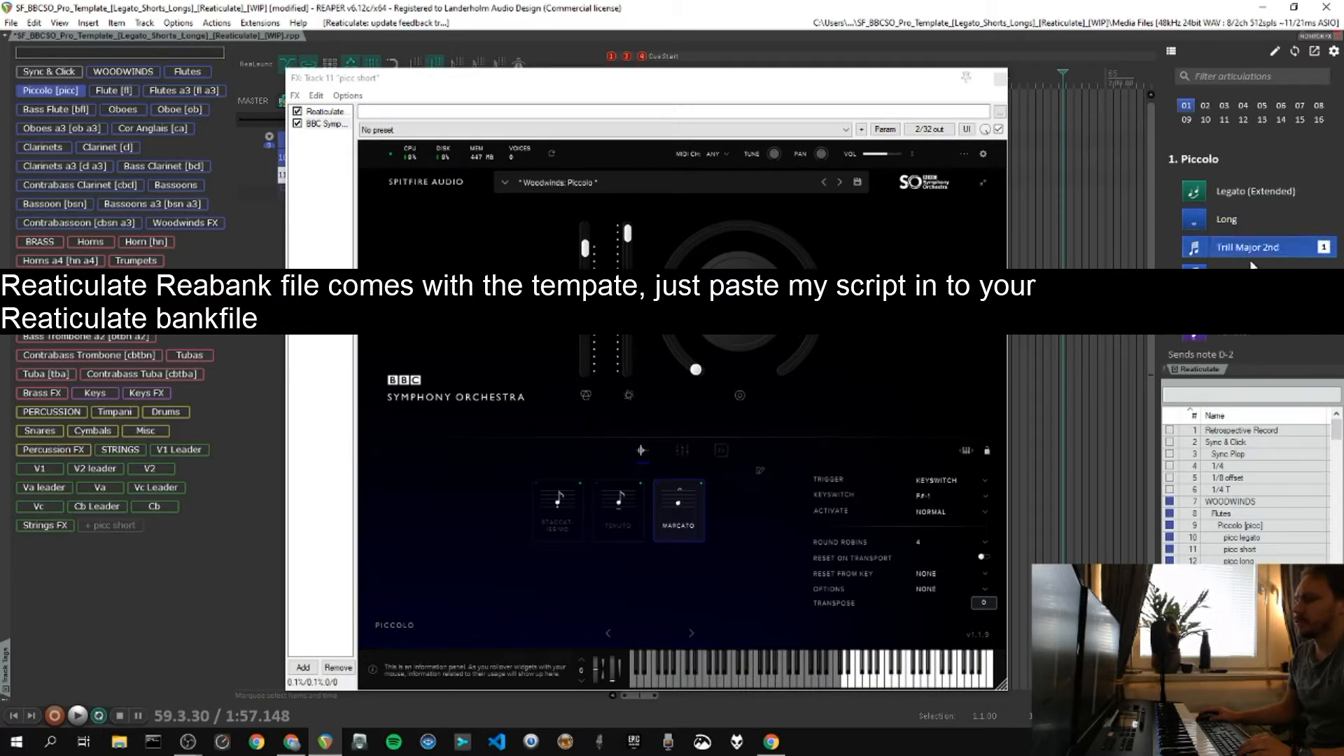
{"action": "scroll", "coordinate": [1251, 274], "scroll_direction": "down", "scroll_amount": 3}
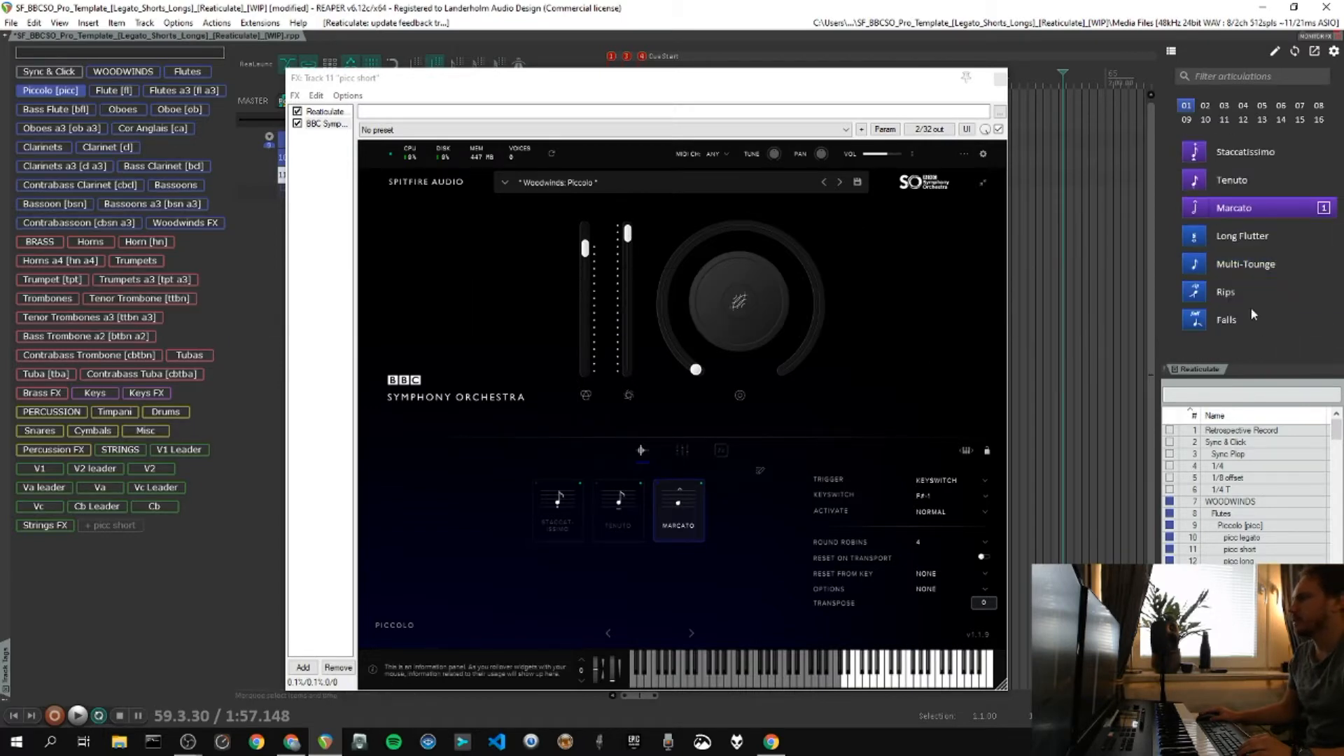
{"action": "left_click", "coordinate": [1238, 238]}
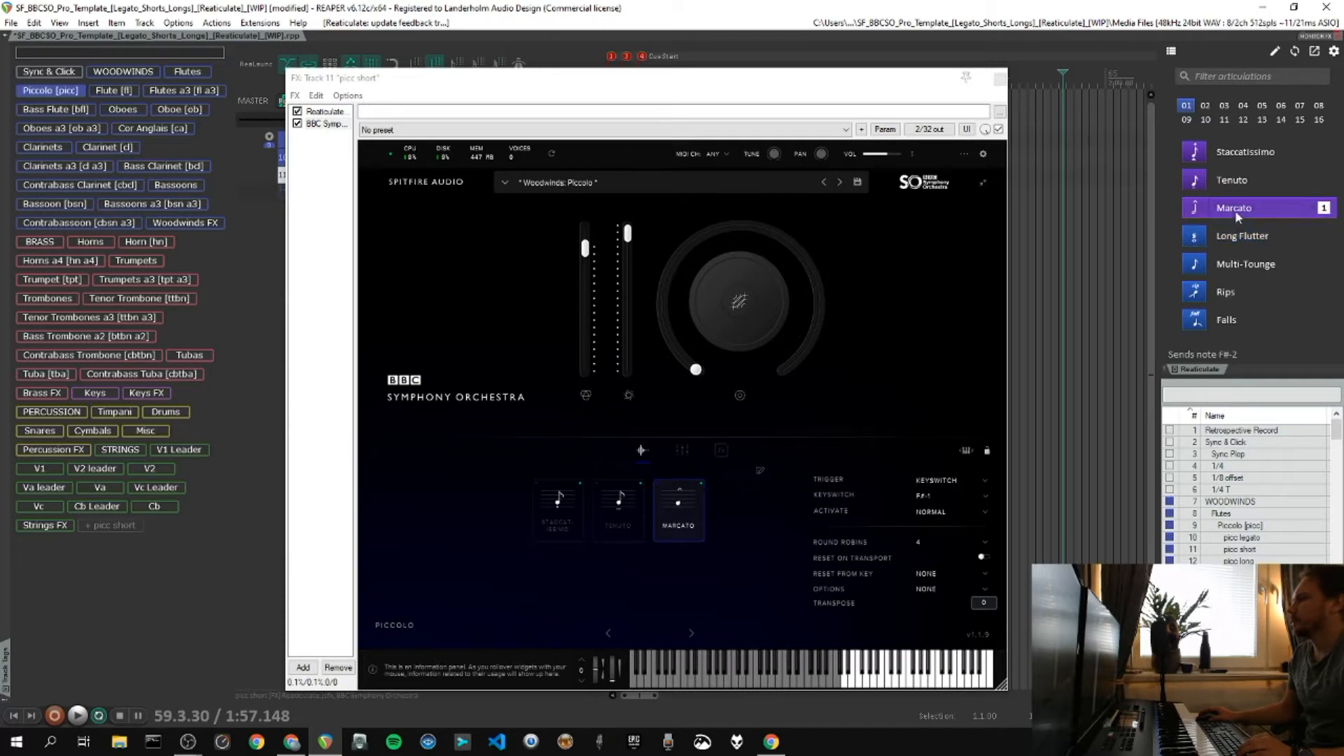
{"action": "left_click", "coordinate": [1242, 154]}
{"action": "left_click", "coordinate": [1258, 211]}
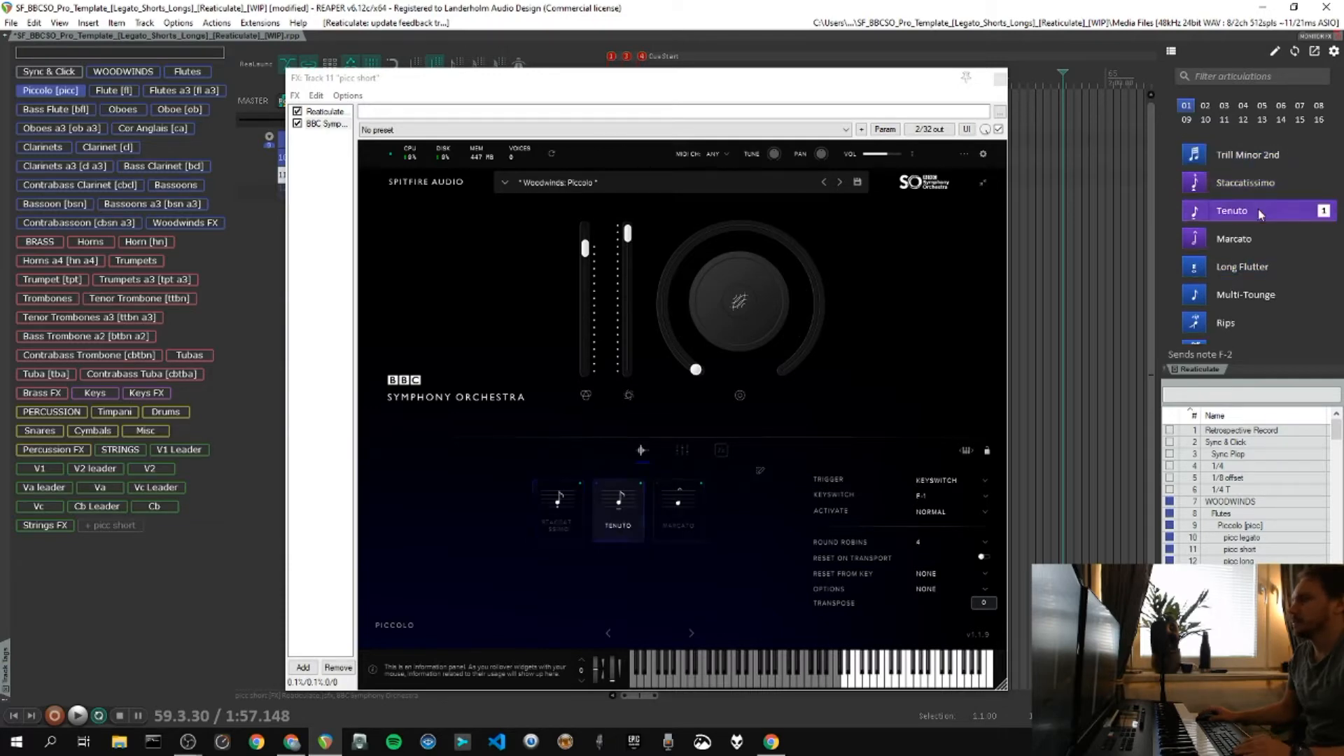
{"action": "left_click", "coordinate": [1259, 241]}
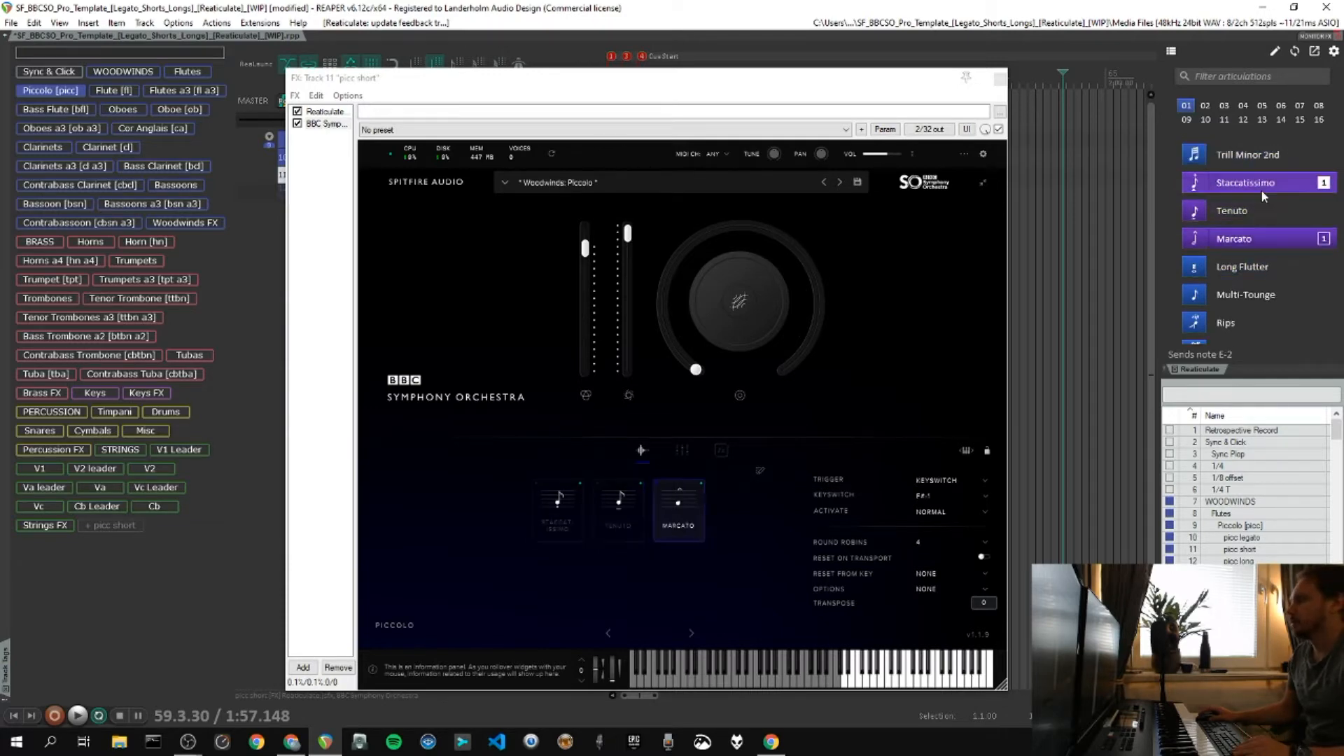
Close the FX window, record a short MIDI phrase on the picc short track, and place the edit cursor at its first note.
{"action": "left_click", "coordinate": [999, 82]}
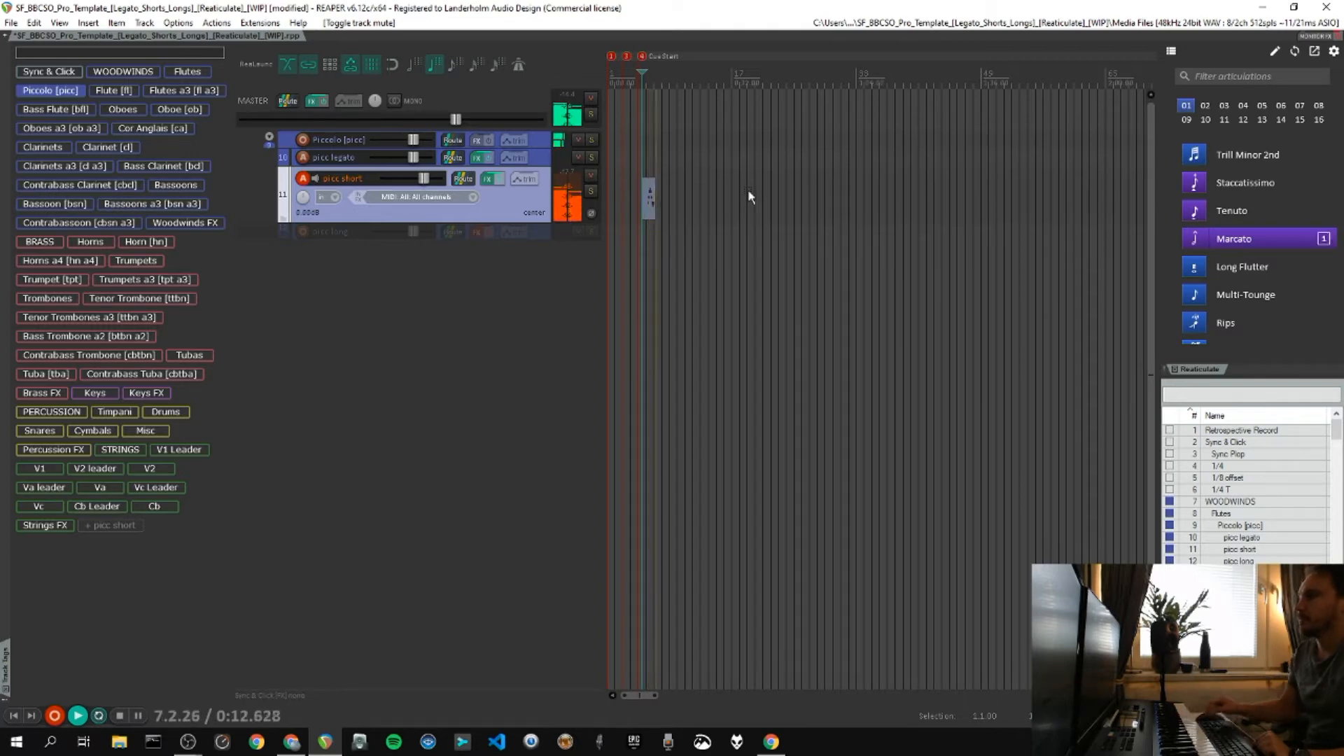
{"action": "key", "text": "space"}
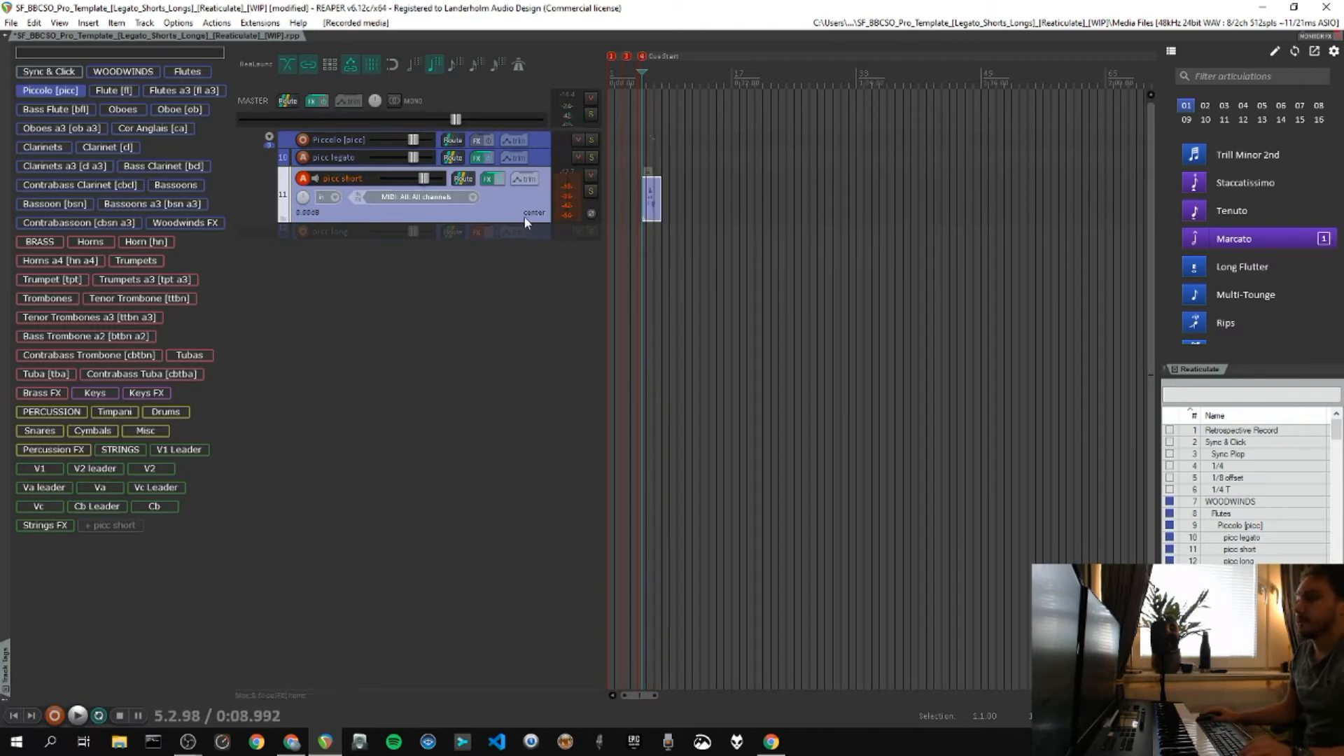
{"action": "left_click", "coordinate": [653, 198]}
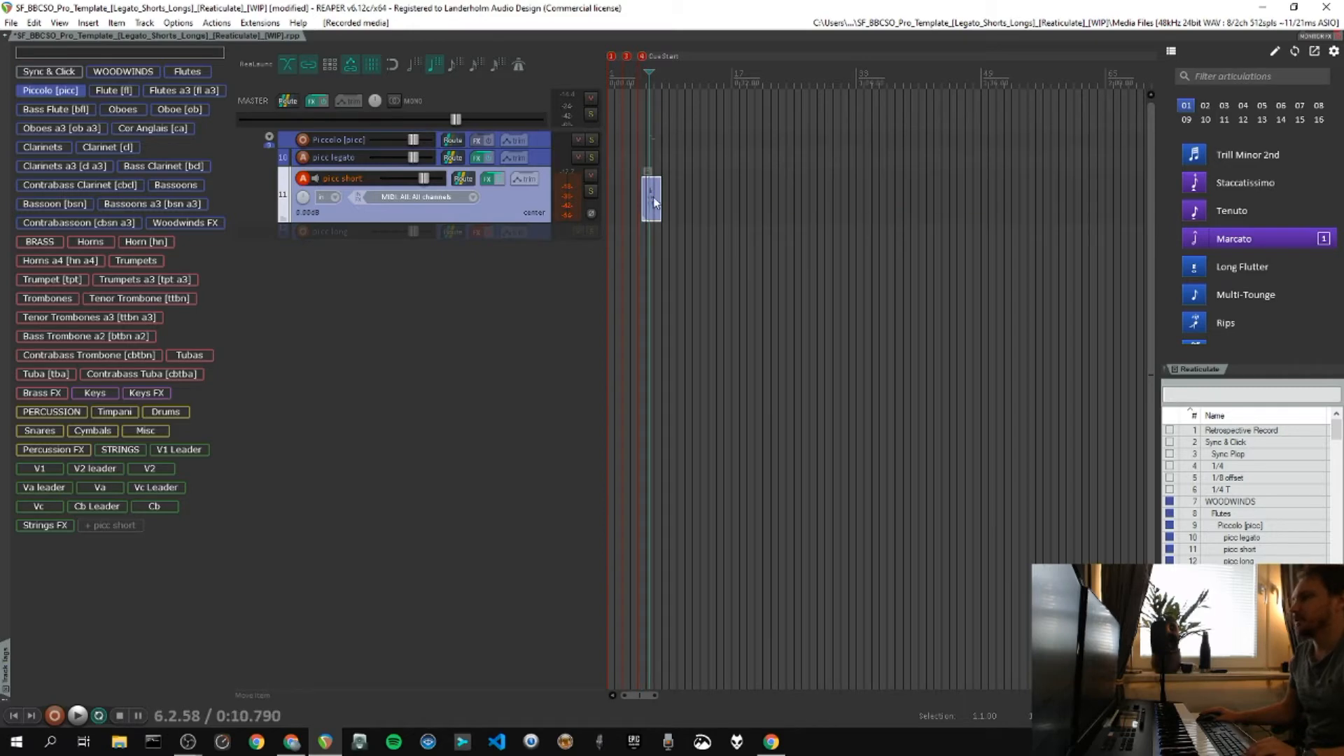
{"action": "scroll", "coordinate": [645, 274], "scroll_direction": "up", "scroll_amount": 3}
{"action": "scroll", "coordinate": [638, 322], "scroll_direction": "up", "scroll_amount": 4}
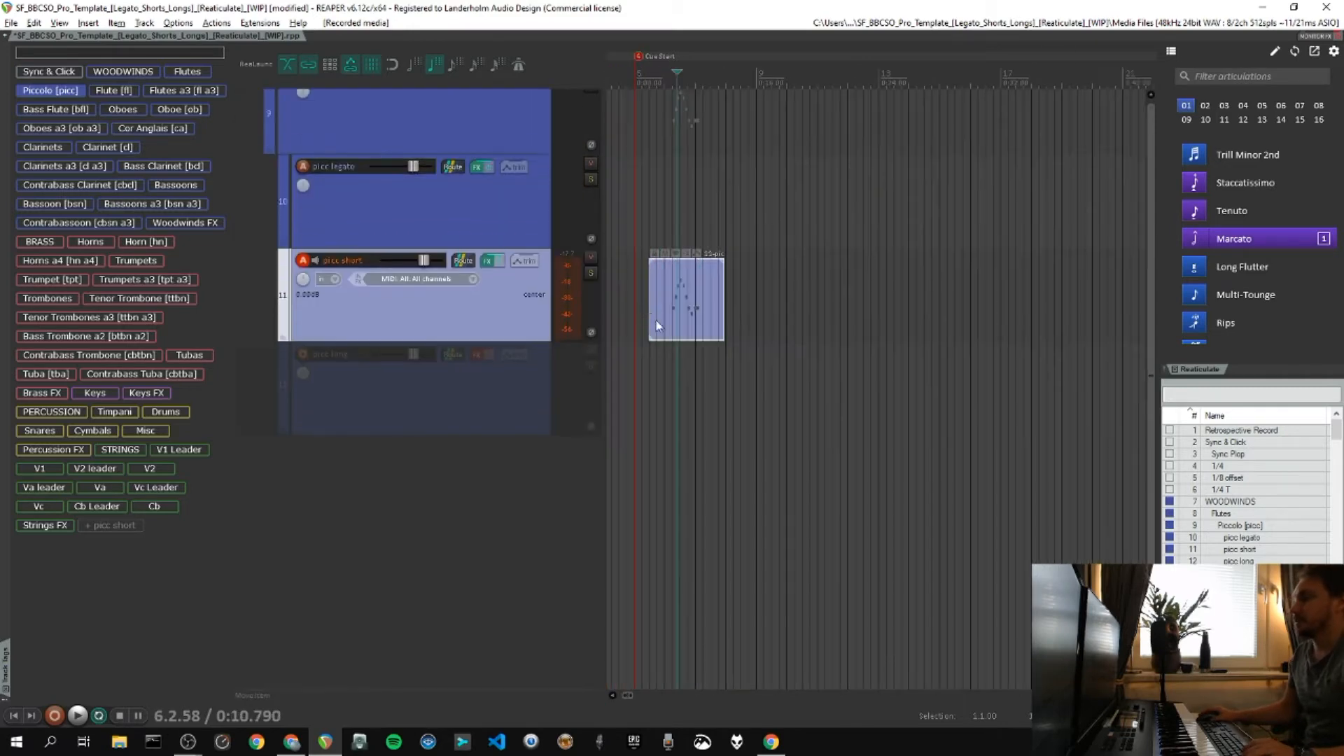
{"action": "scroll", "coordinate": [661, 327], "scroll_direction": "up", "scroll_amount": 7}
{"action": "scroll", "coordinate": [746, 301], "scroll_direction": "down", "scroll_amount": 1}
{"action": "left_click", "coordinate": [768, 318]}
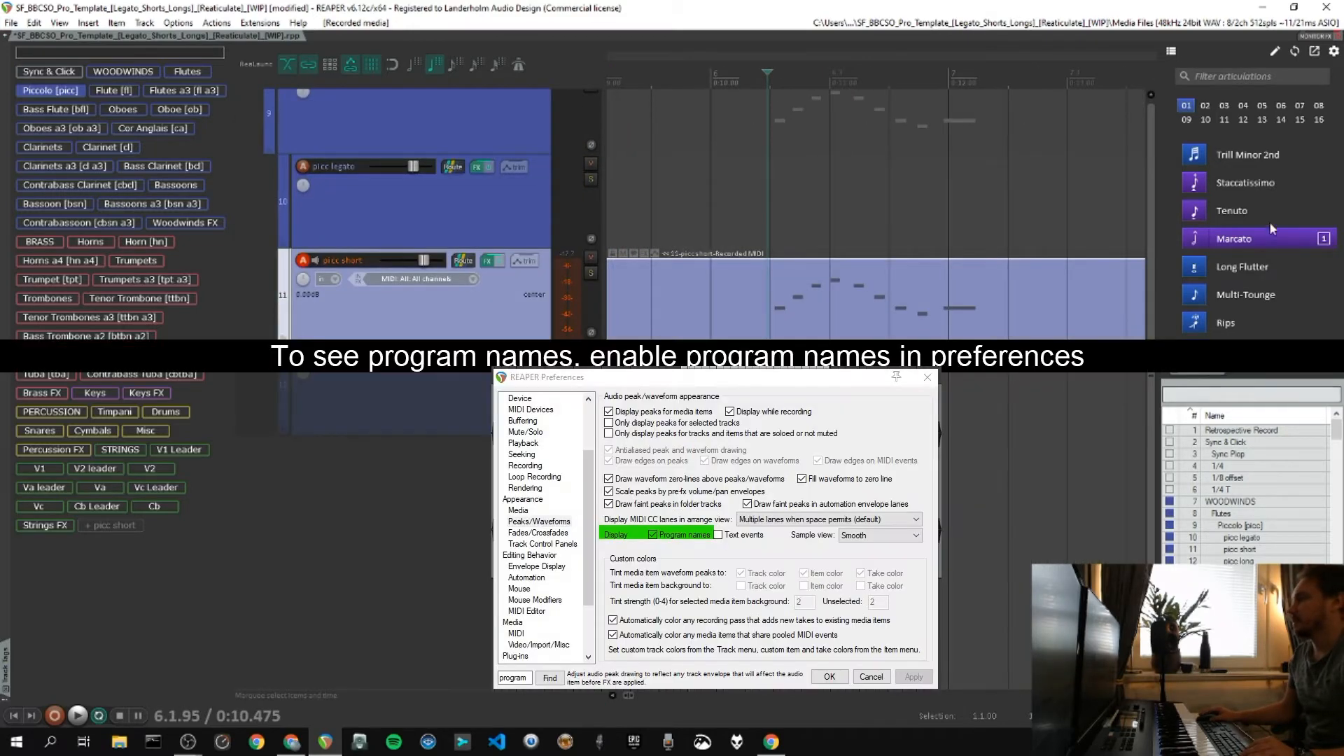
Insert Trill Minor 2nd at the first note, replace it with the Staccatissimo articulation, and play back the phrase.
{"action": "left_click", "coordinate": [1226, 182]}
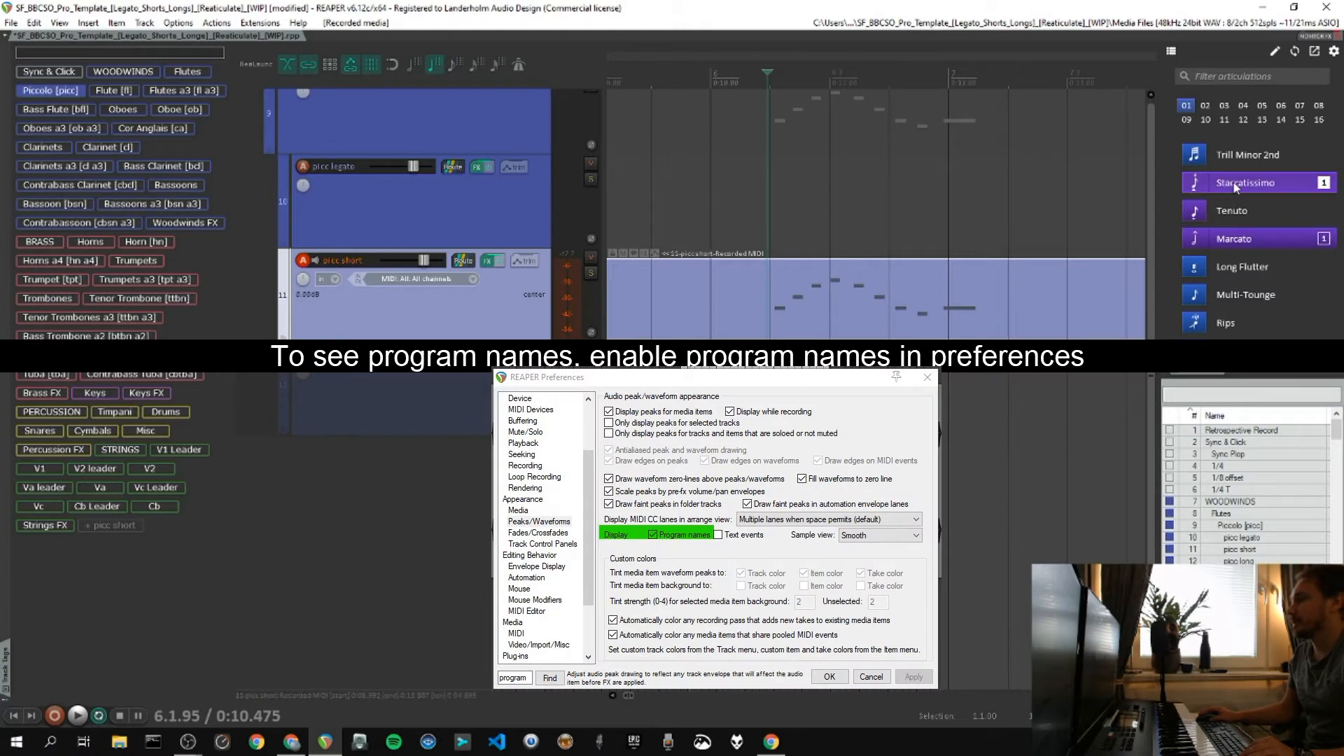
{"action": "left_click", "coordinate": [1309, 214]}
{"action": "scroll", "coordinate": [1246, 189], "scroll_direction": "down", "scroll_amount": 5}
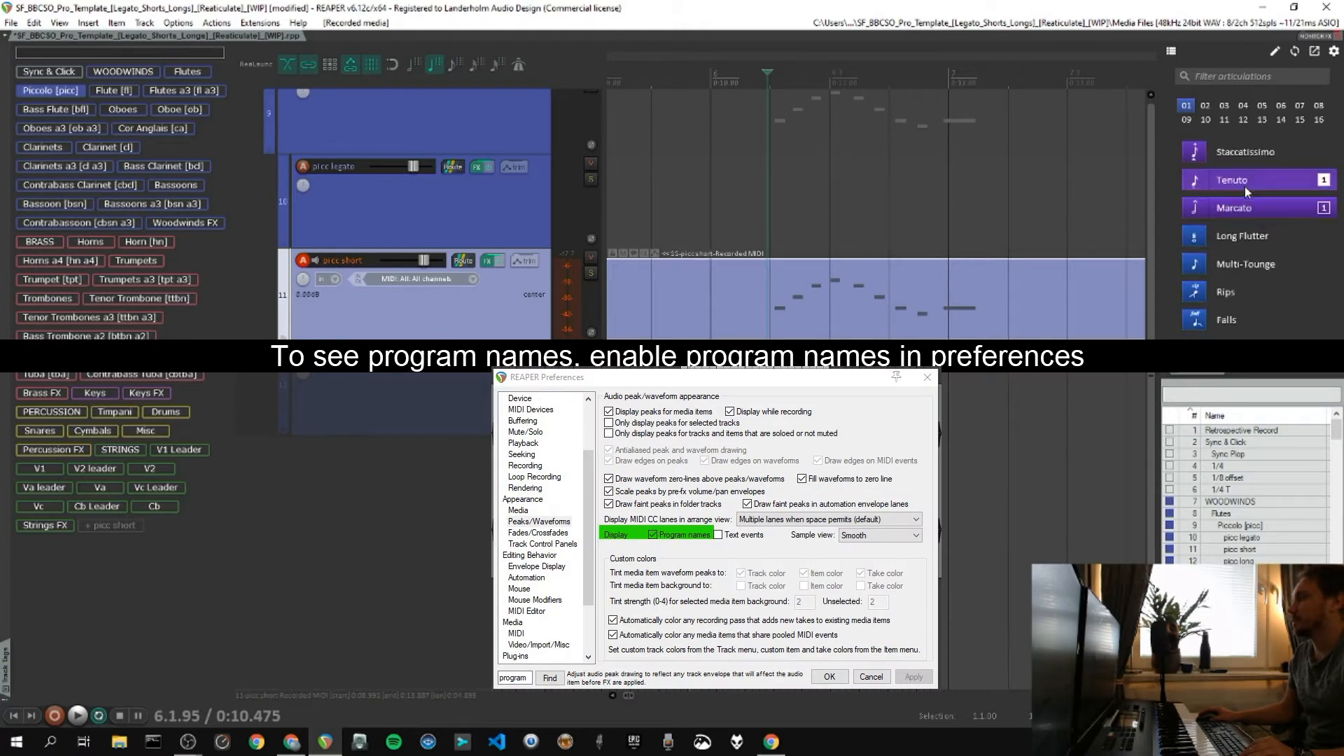
{"action": "scroll", "coordinate": [1242, 161], "scroll_direction": "up", "scroll_amount": 2}
{"action": "right_click", "coordinate": [1242, 162]}
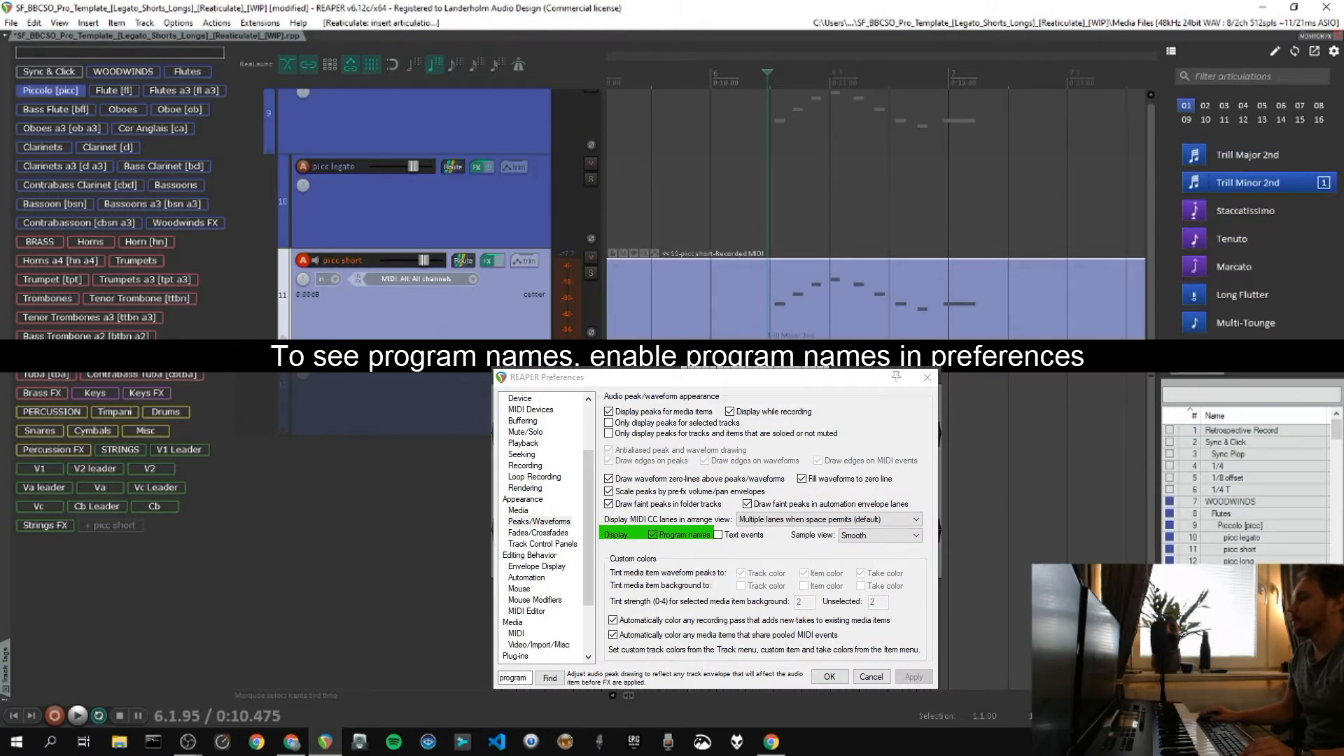
{"action": "left_click", "coordinate": [1247, 211]}
{"action": "right_click", "coordinate": [1246, 212]}
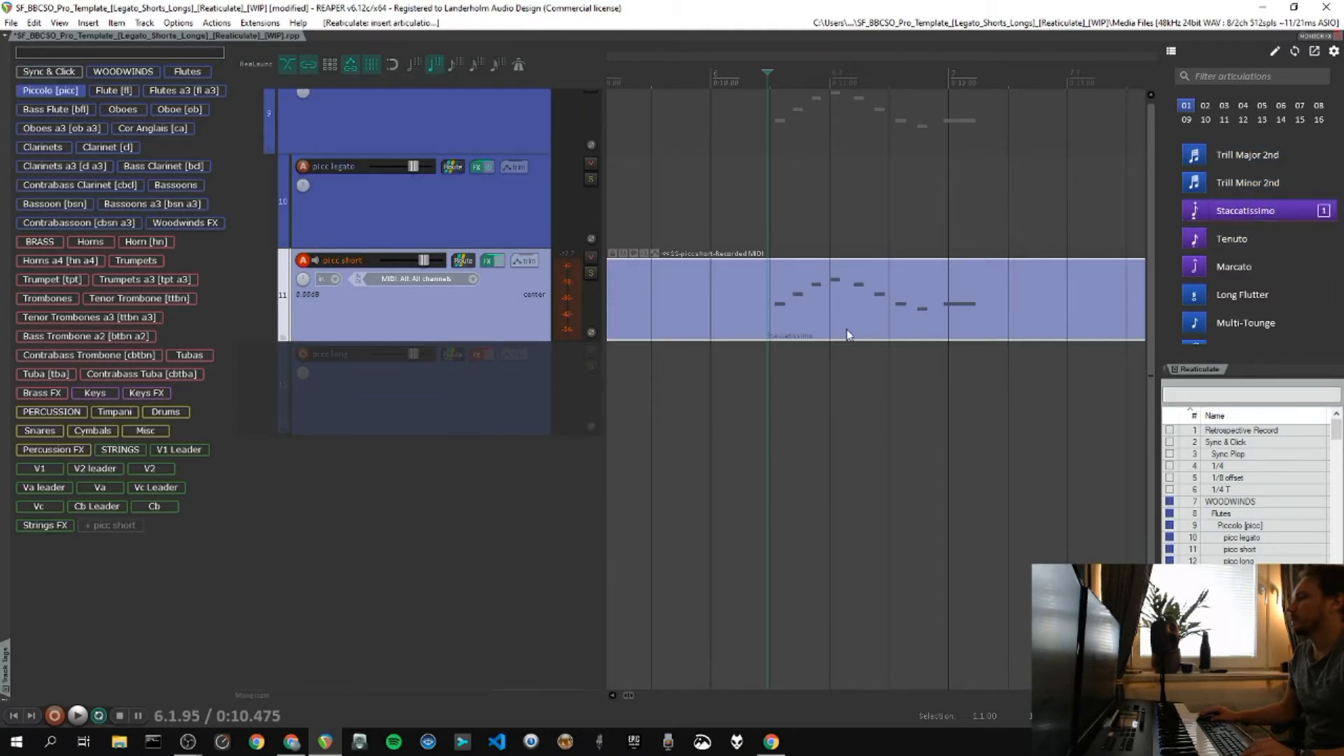
{"action": "key", "text": "space"}
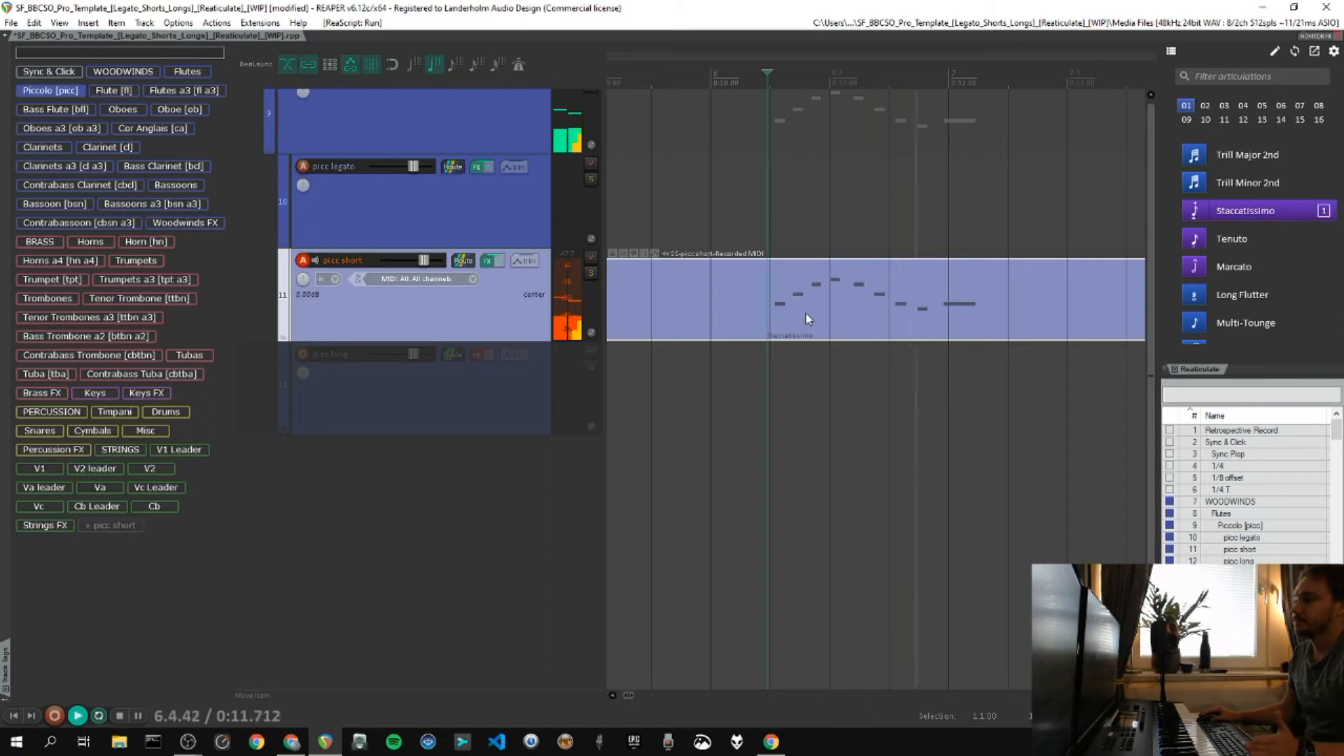
{"action": "key", "text": "space"}
Insert the Tenuto articulation at the phrase's final long note and play back from there.
{"action": "left_click", "coordinate": [936, 322]}
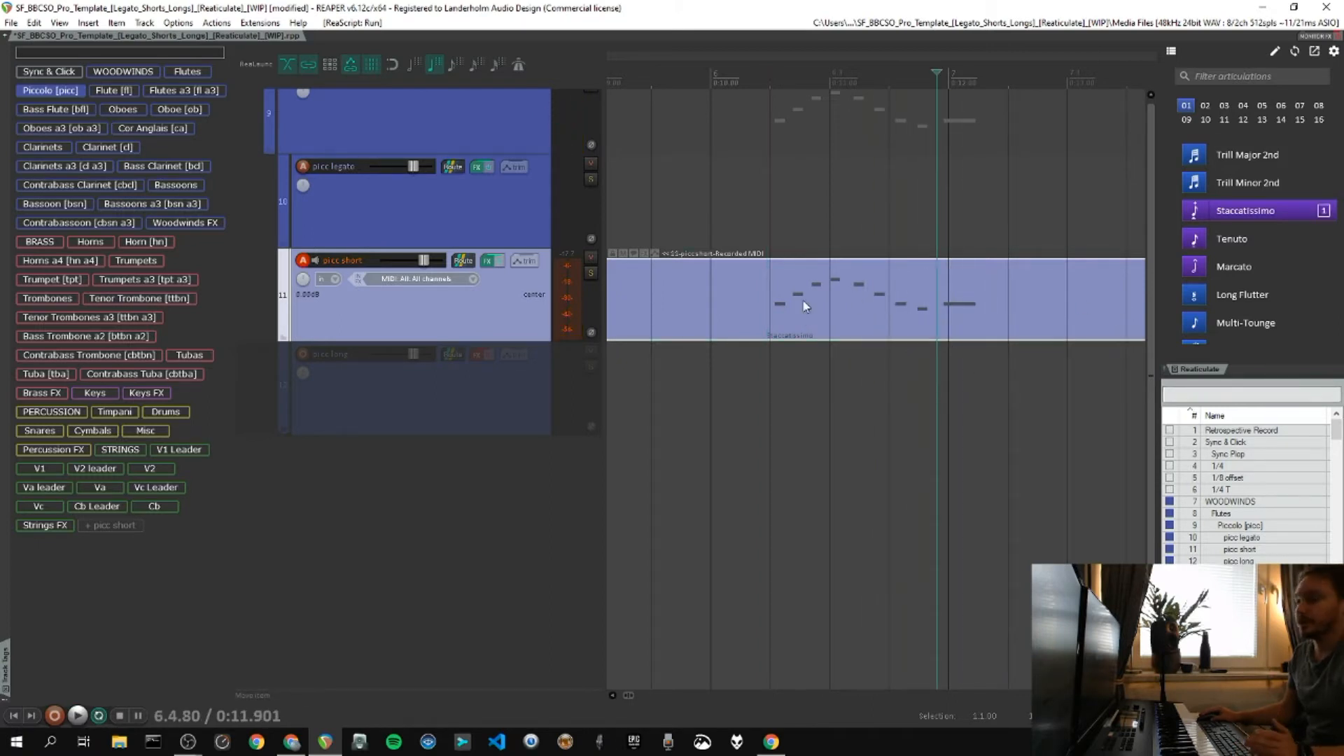
{"action": "key", "text": "space"}
{"action": "key", "text": "space"}
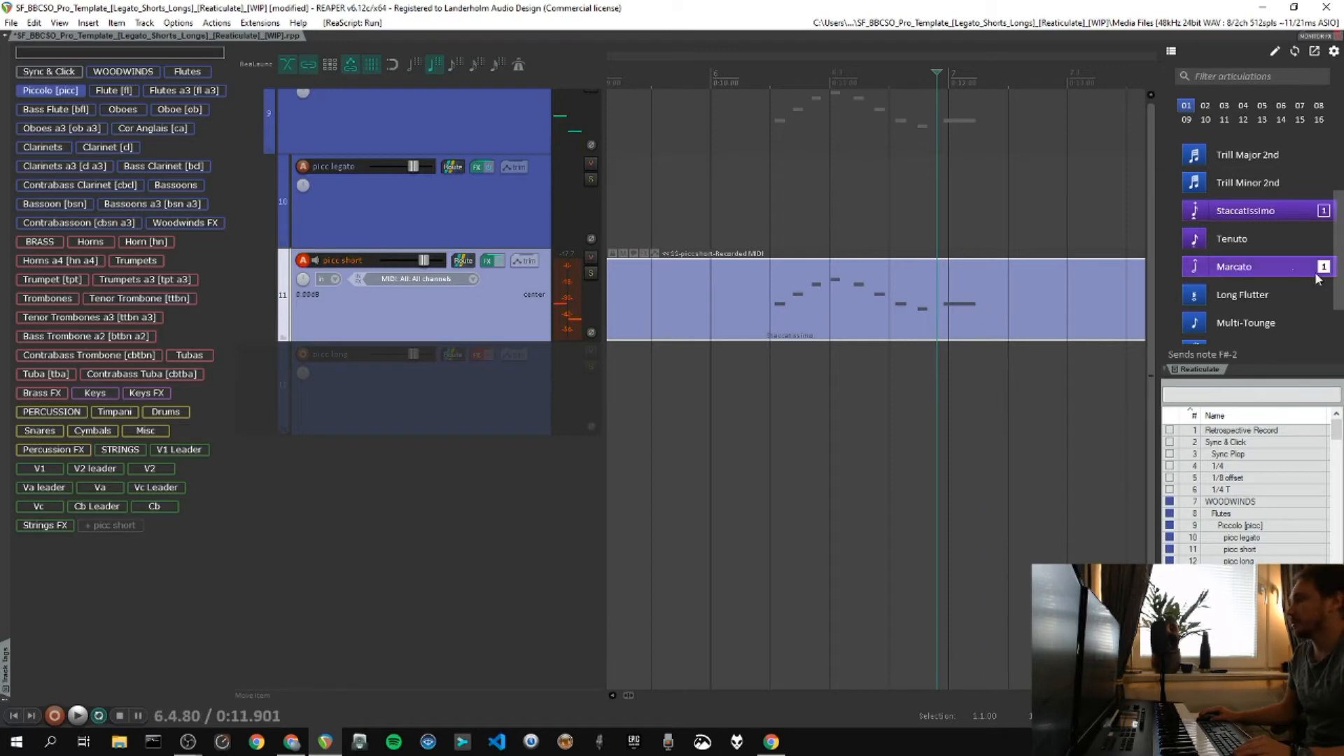
{"action": "left_click", "coordinate": [1250, 241]}
{"action": "key", "text": "space"}
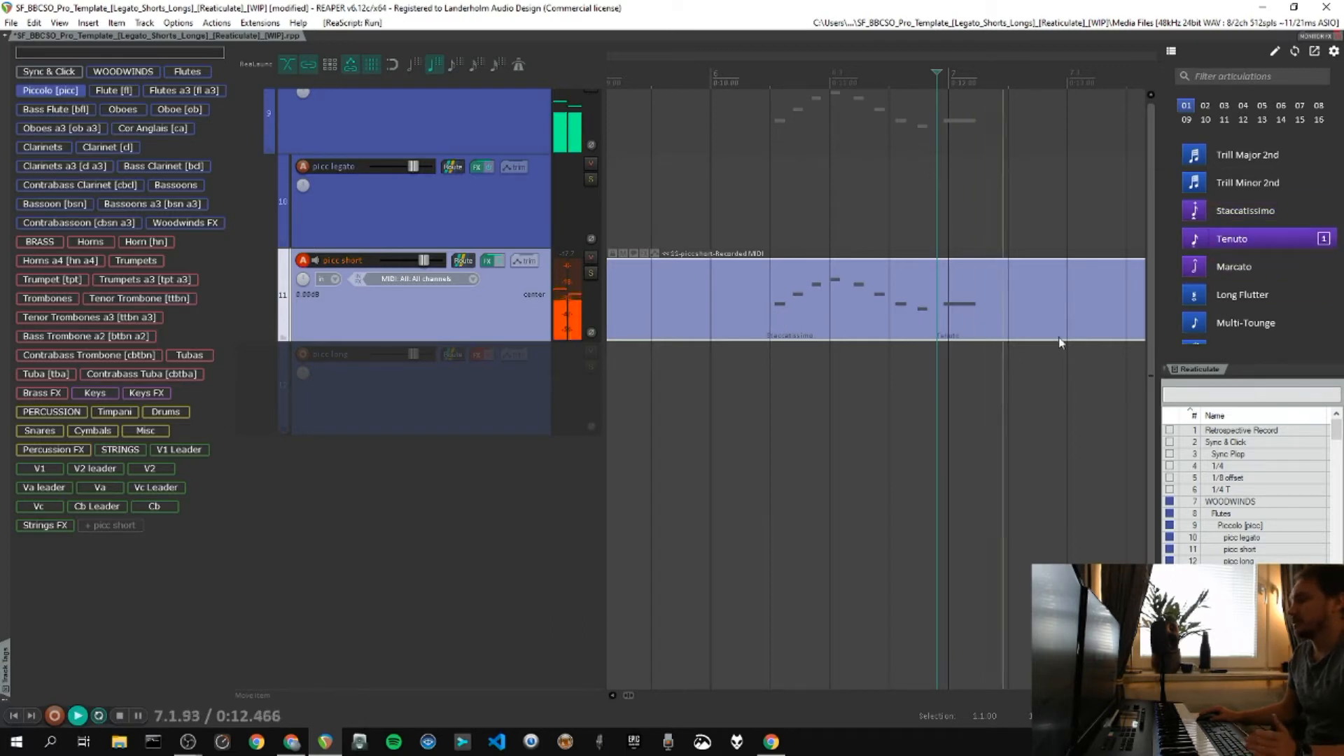
{"action": "key", "text": "space"}
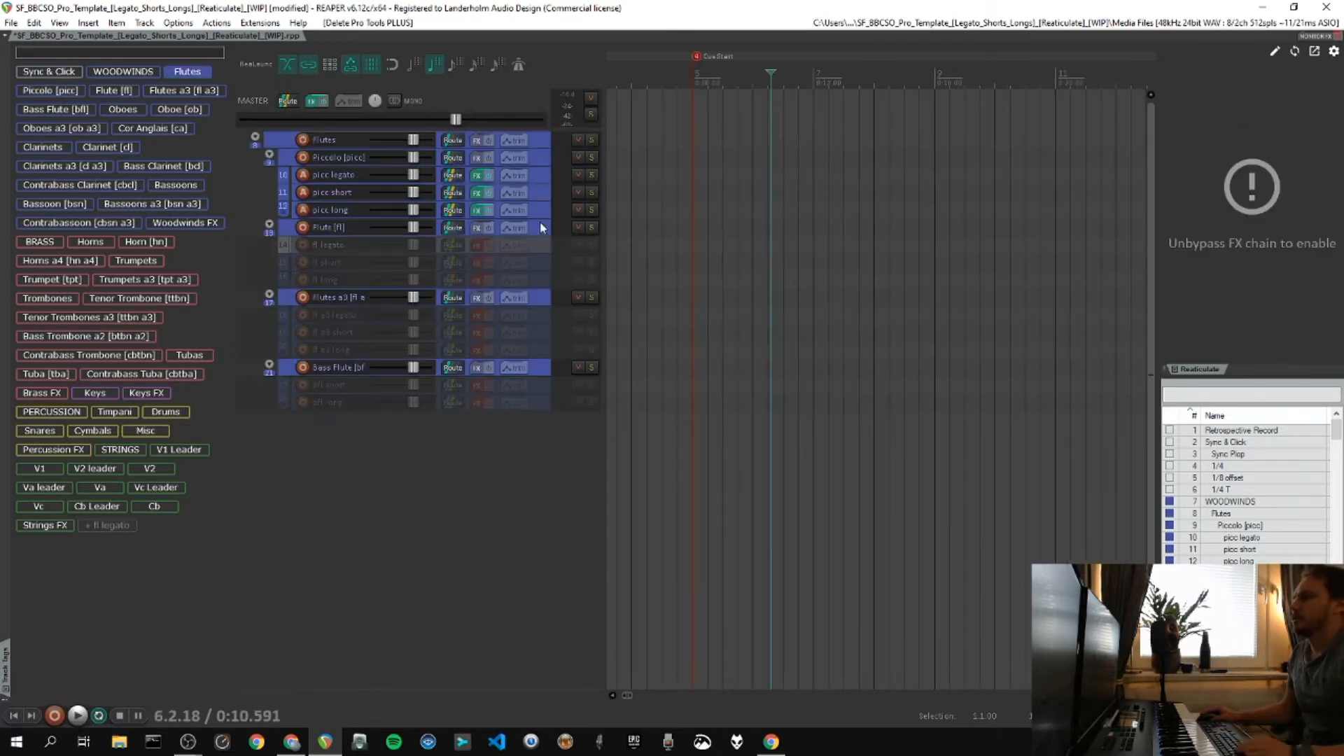
Take the picc legato, picc short and picc long tracks offline together and clear the track selection.
{"action": "left_click", "coordinate": [536, 175]}
{"action": "left_click", "coordinate": [546, 210], "text": "shift"}
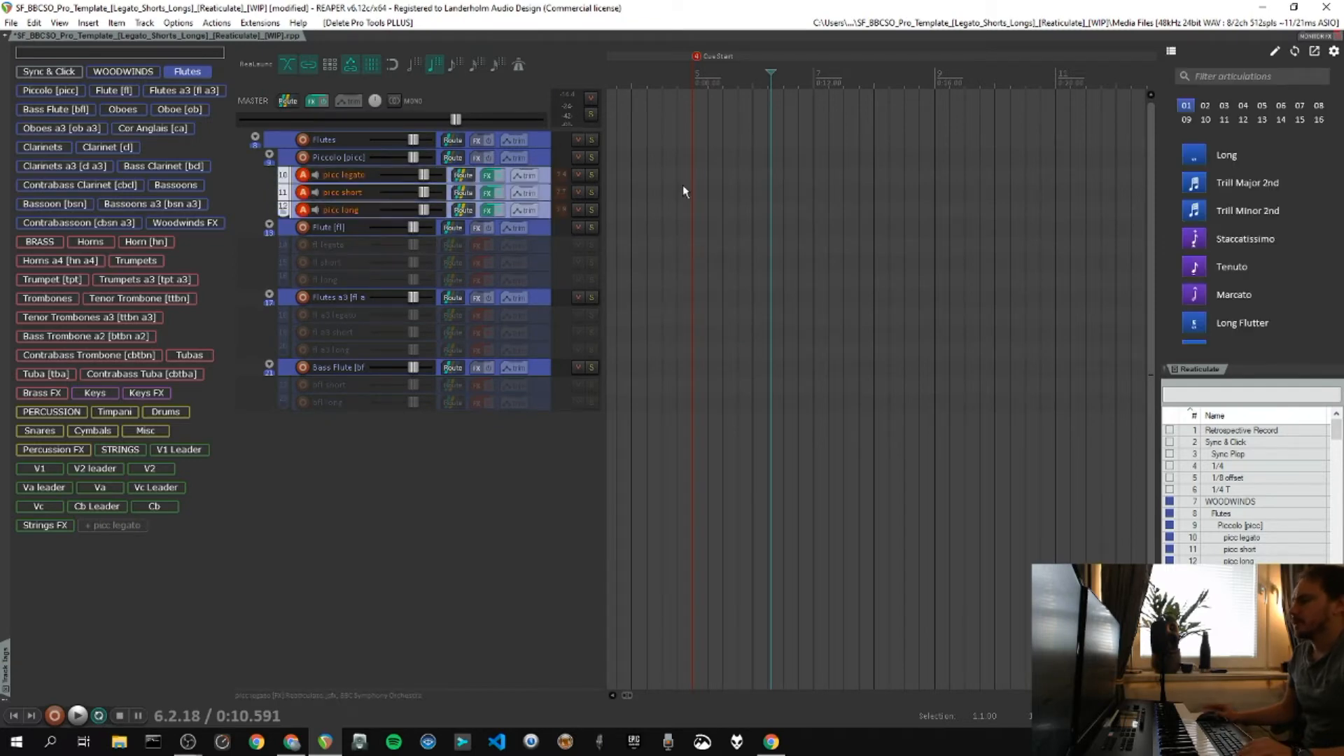
{"action": "key", "text": "ctrl+shift+o"}
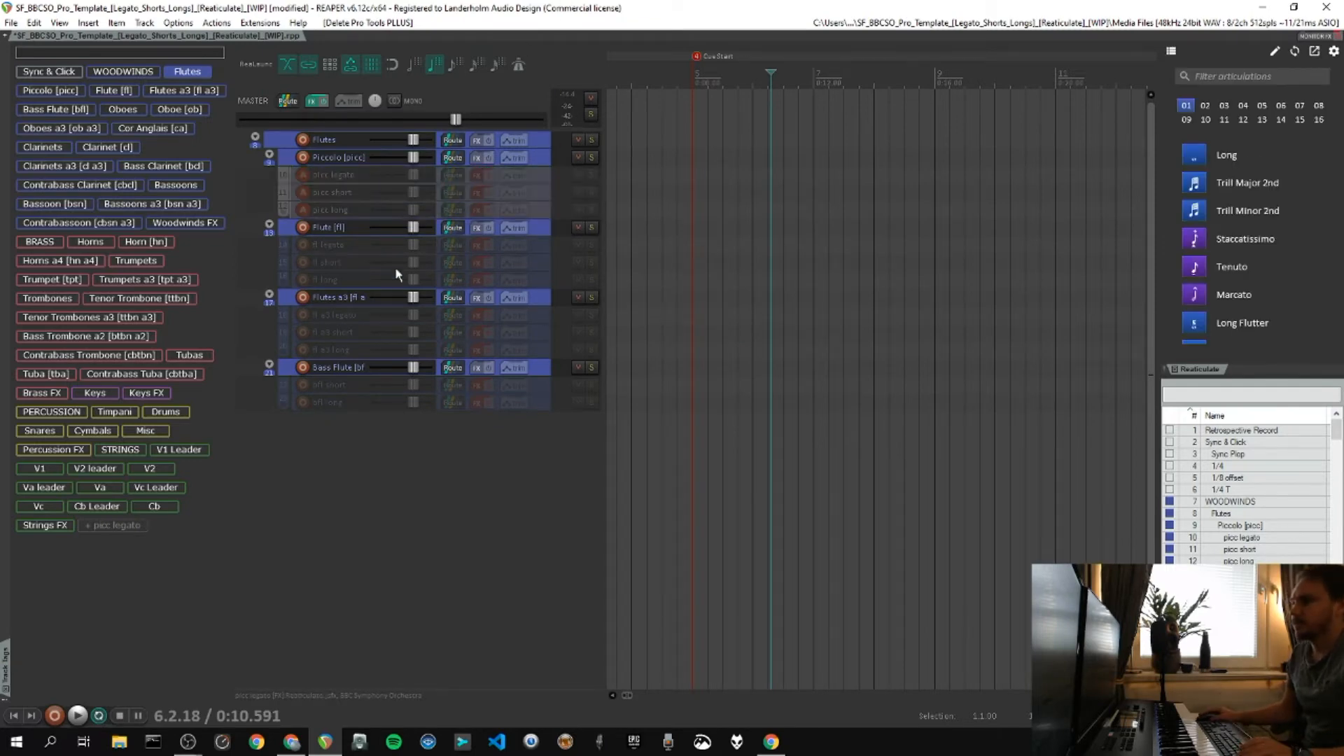
{"action": "left_click", "coordinate": [399, 477]}
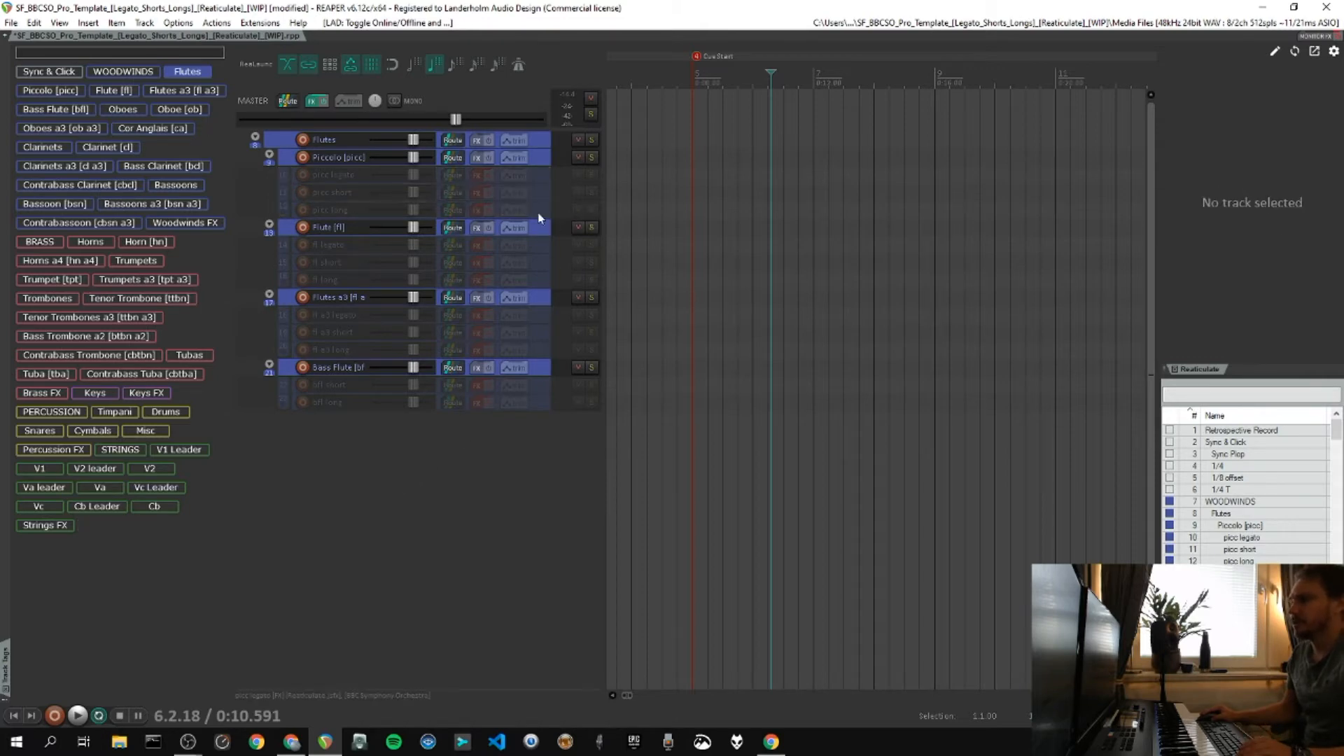
Bring the picc legato track online and take it offline again.
{"action": "left_click", "coordinate": [539, 178]}
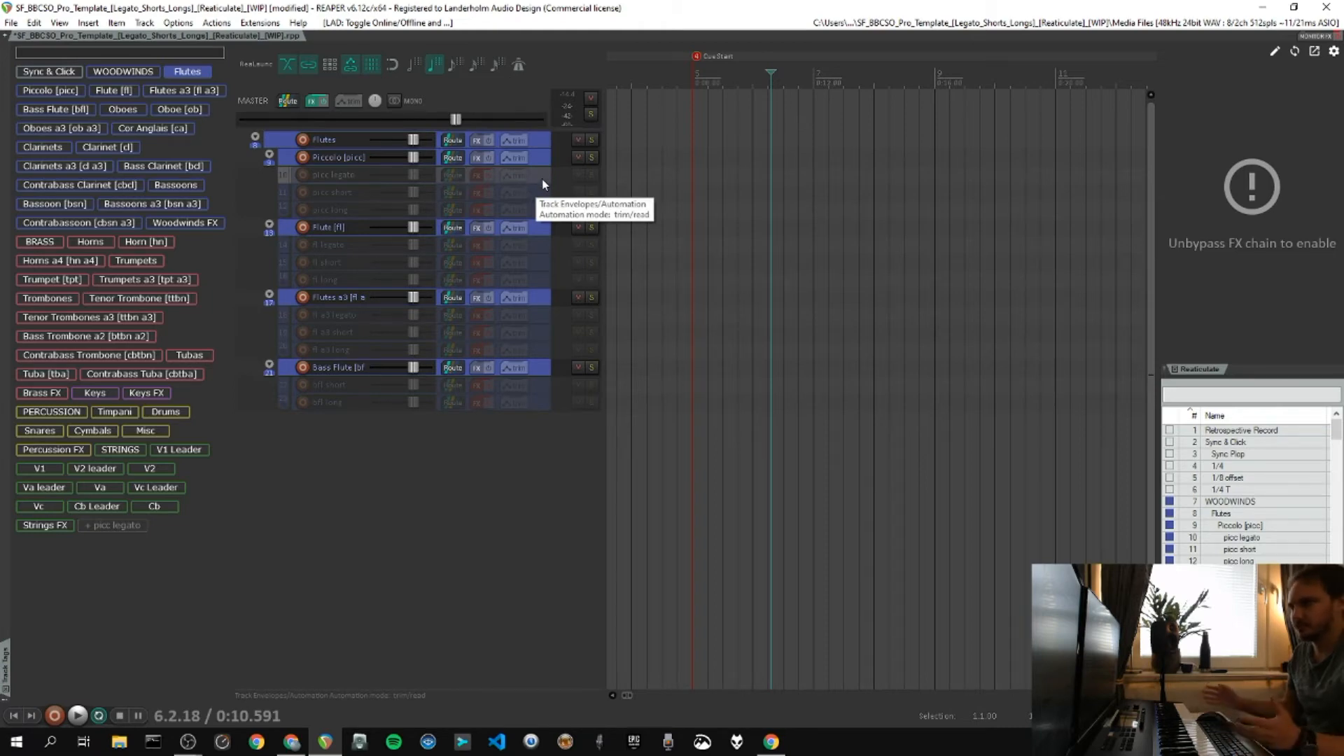
{"action": "key", "text": "o"}
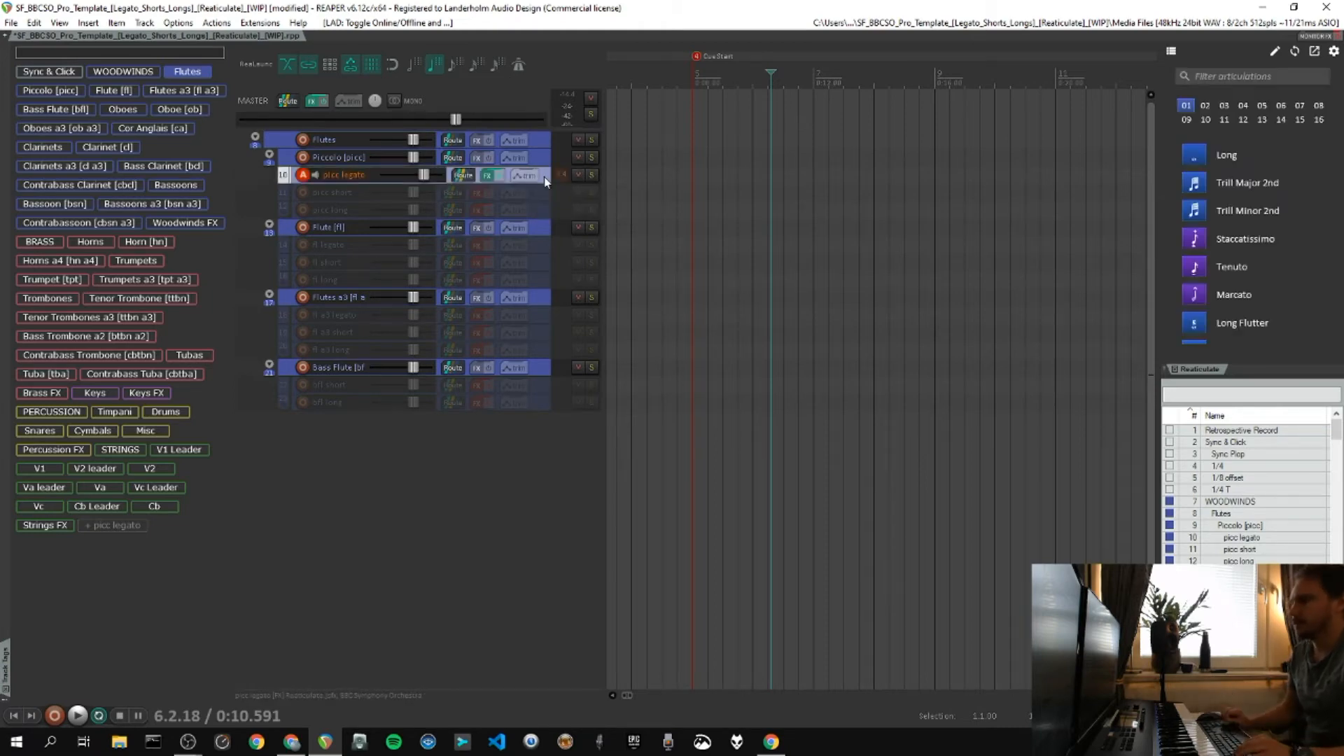
{"action": "key", "text": "o"}
Look up the action assigned to the NUM 0 shortcut in the action list.
{"action": "left_click", "coordinate": [230, 28]}
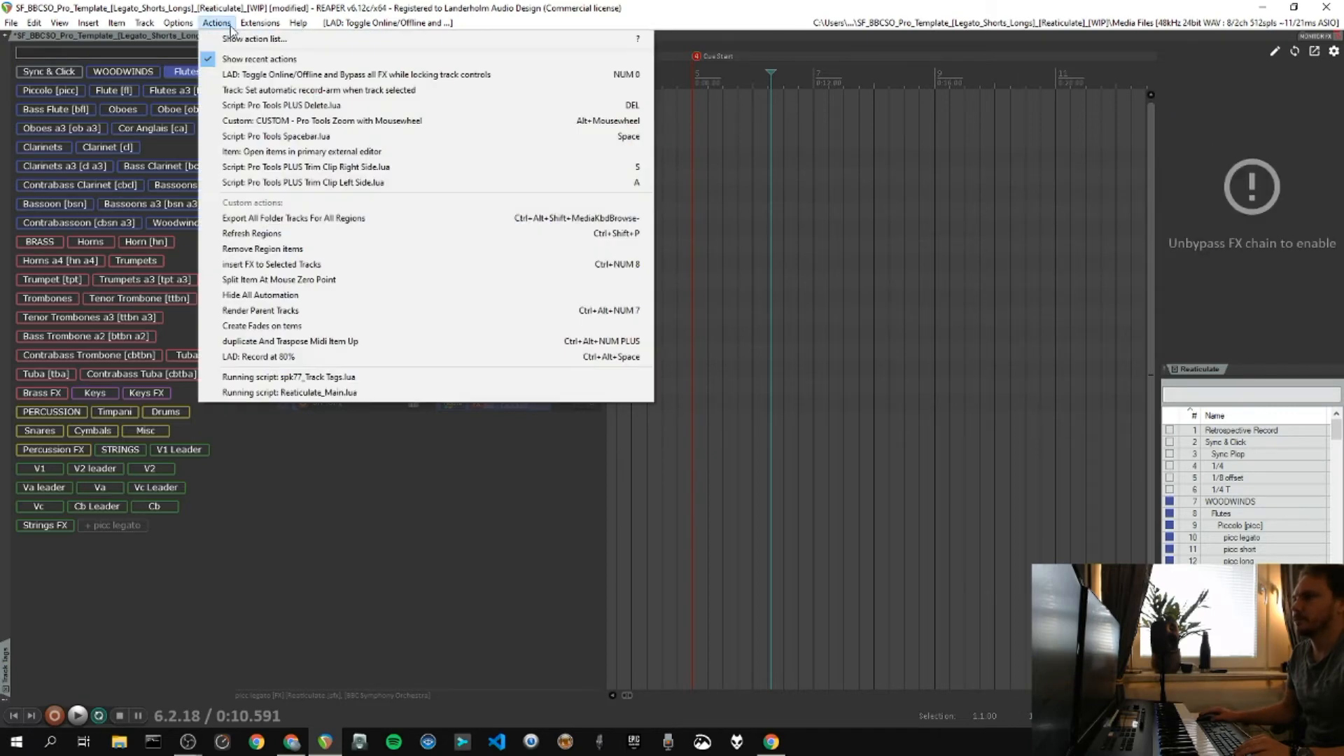
{"action": "left_click", "coordinate": [225, 37]}
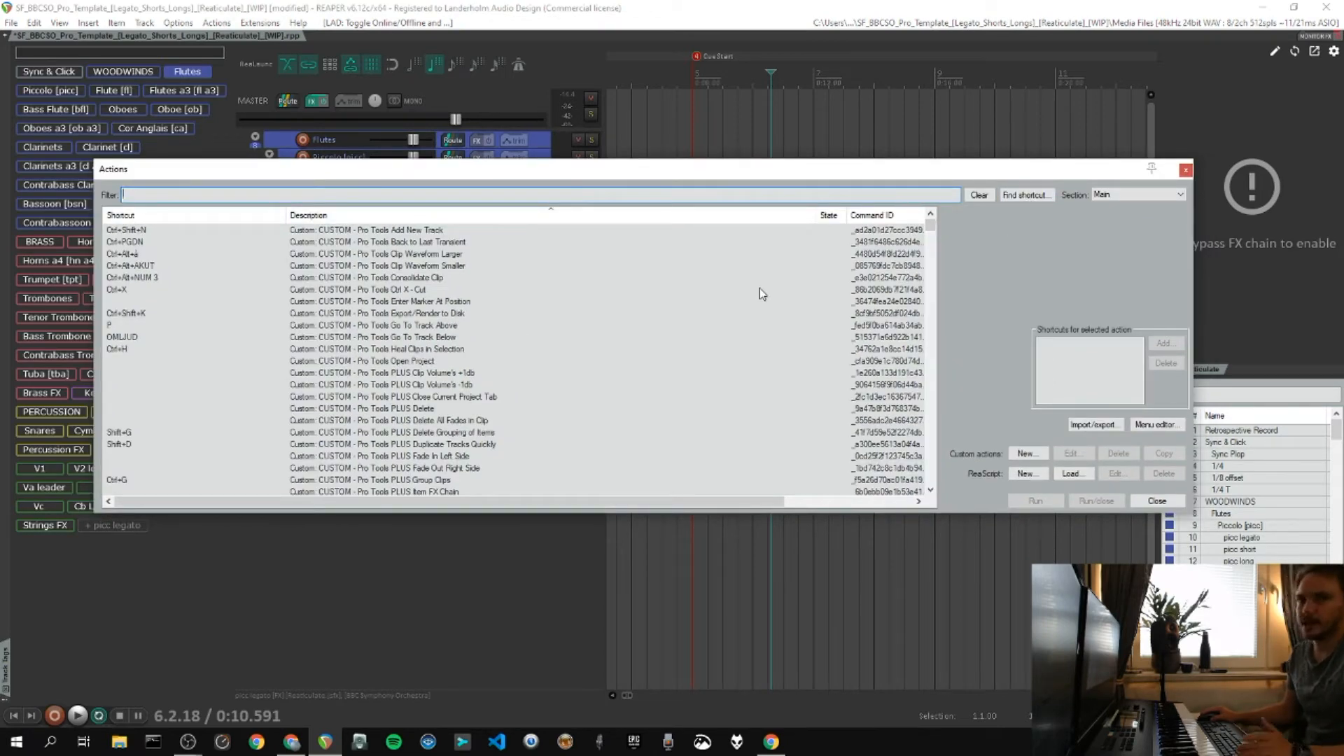
{"action": "left_click", "coordinate": [1015, 200]}
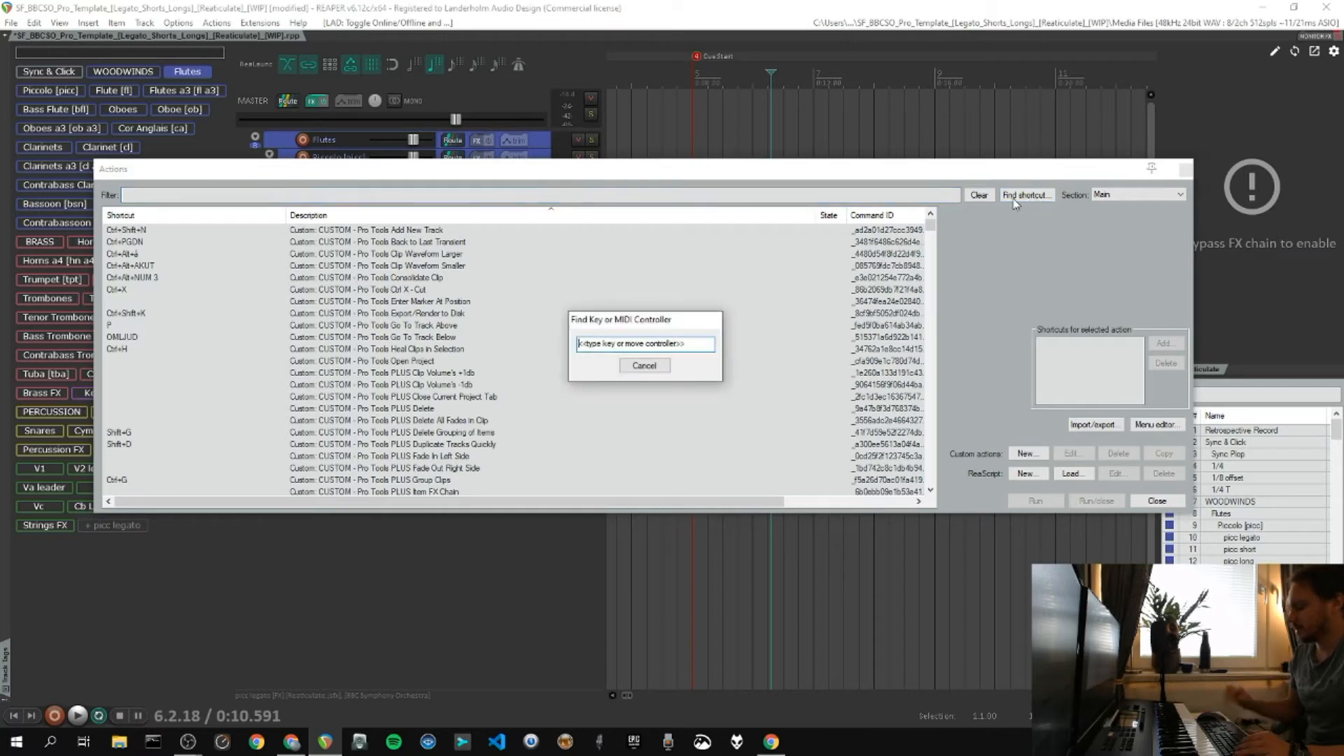
{"action": "key", "text": "KP_0"}
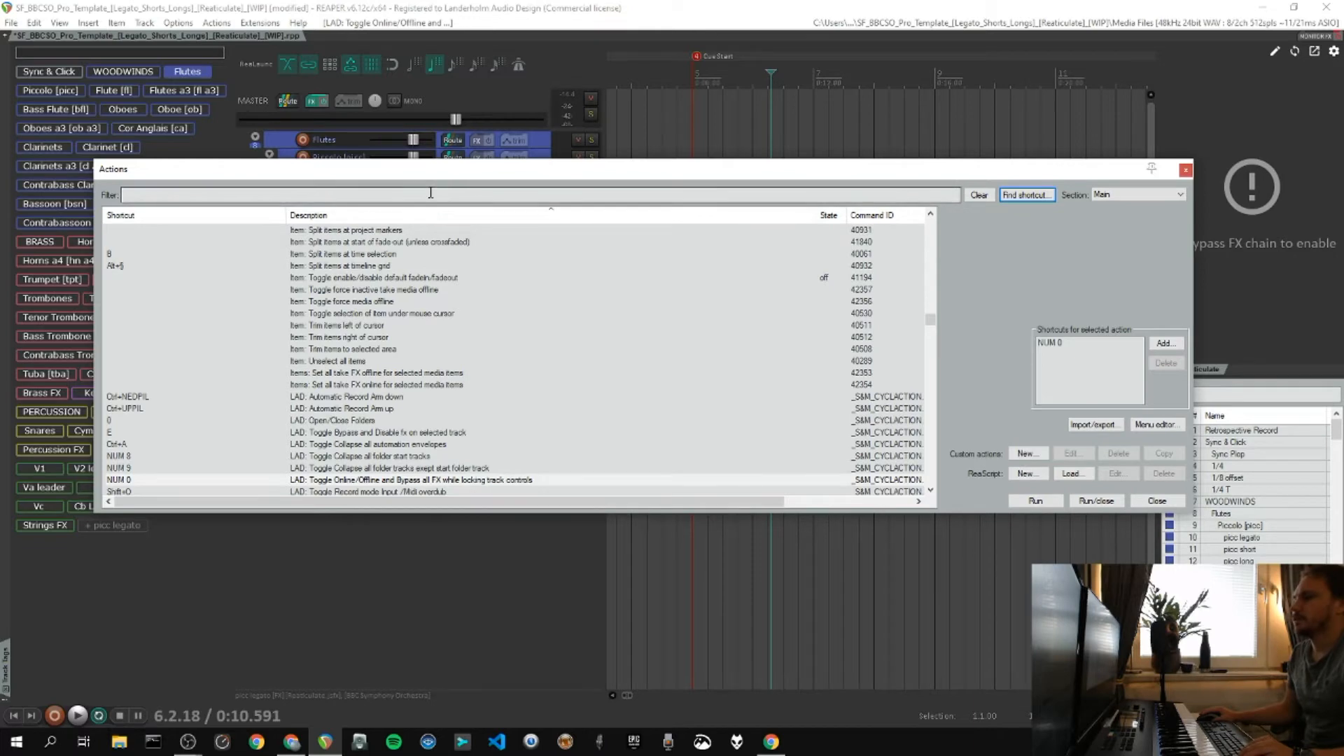
Find "cycle action", open the SWS/S&M Cycle Action editor, and view the commands of the LAD Toggle Online/Offline cycle action.
{"action": "left_click_drag", "start_coordinate": [742, 502], "coordinate": [696, 501]}
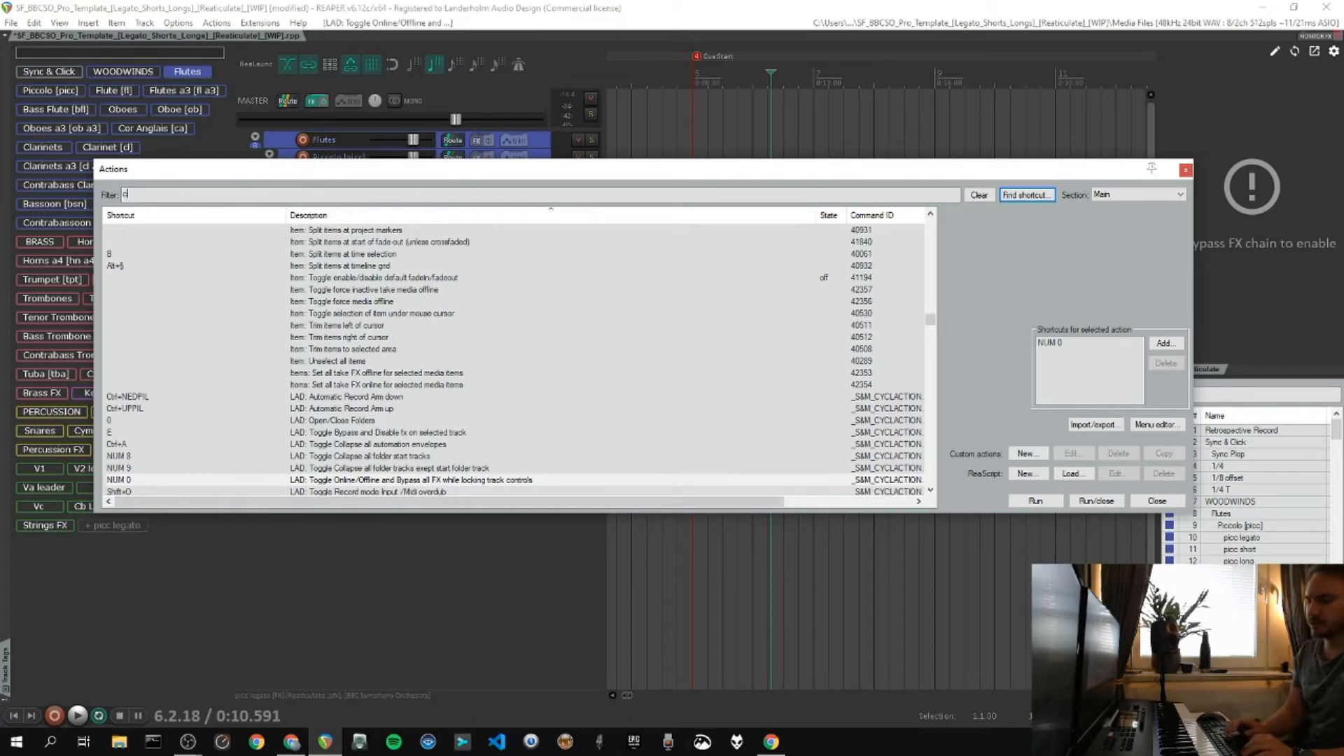
{"action": "type", "text": "cycle action"}
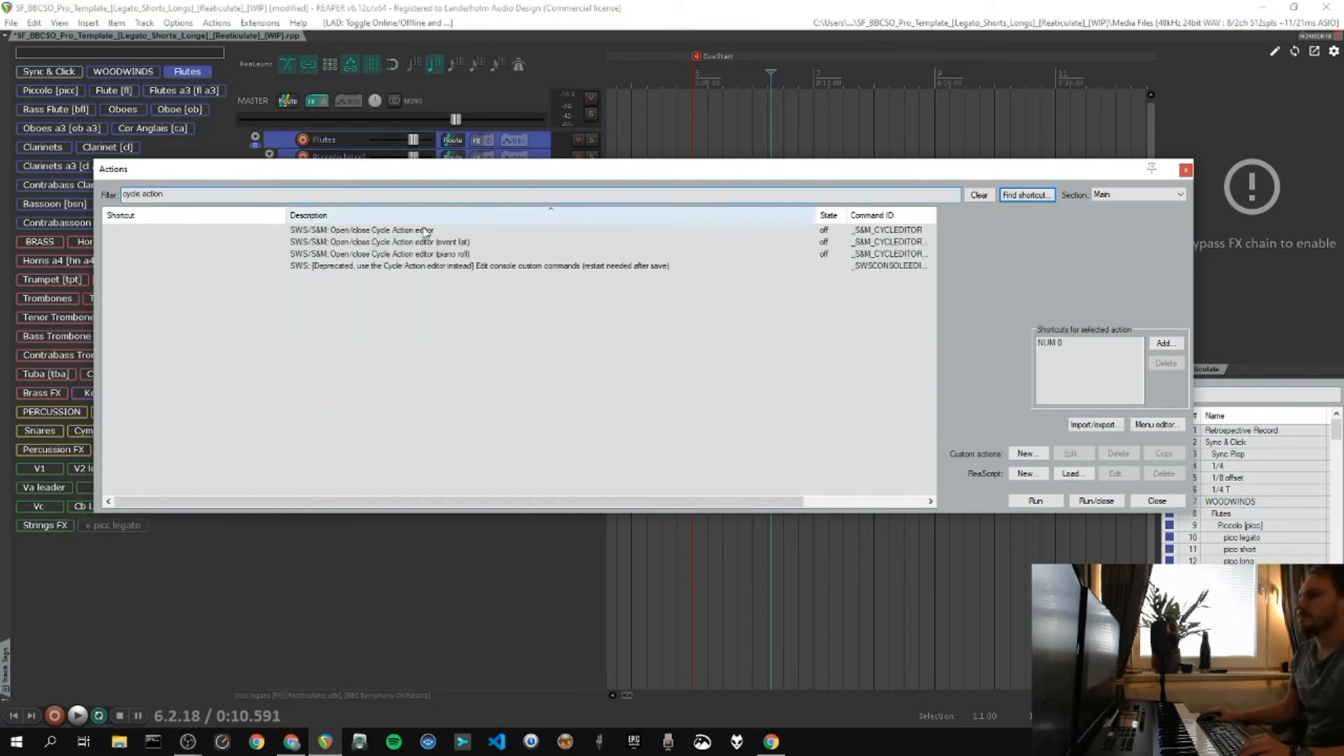
{"action": "double_click", "coordinate": [369, 233]}
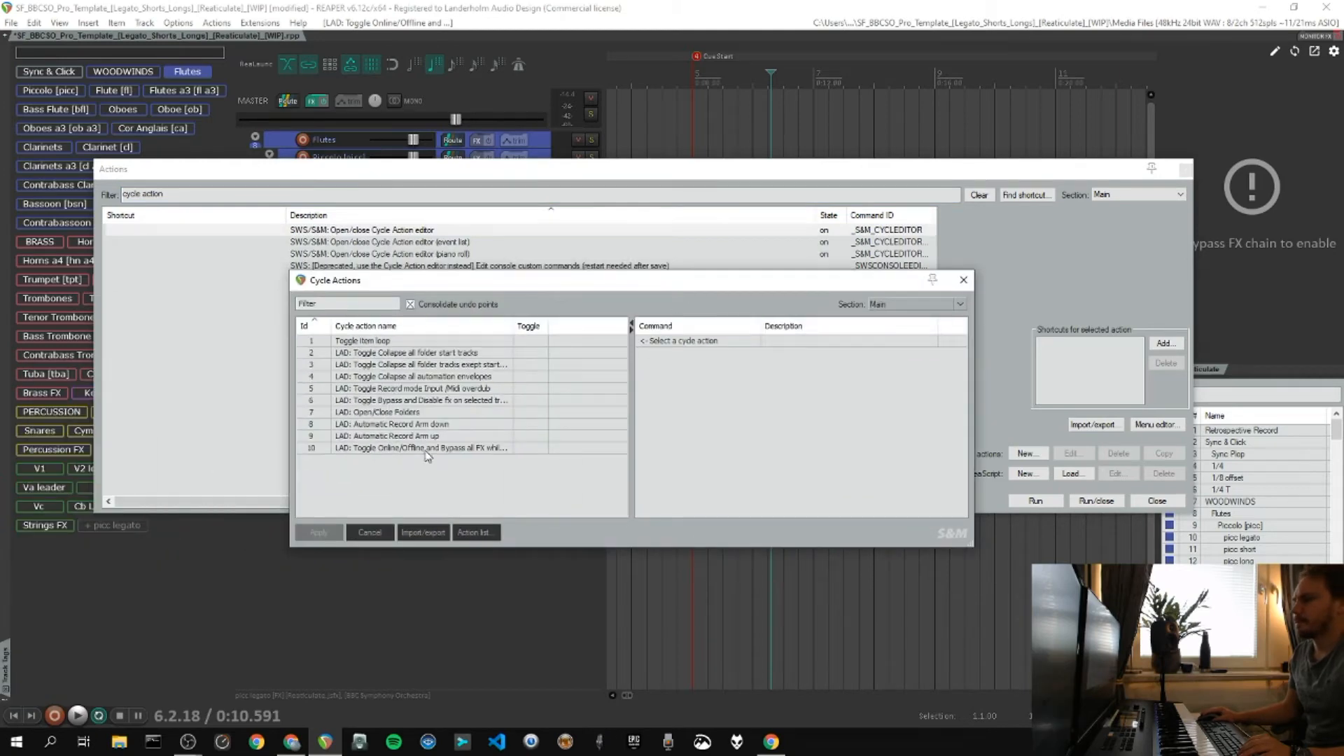
{"action": "left_click", "coordinate": [428, 449]}
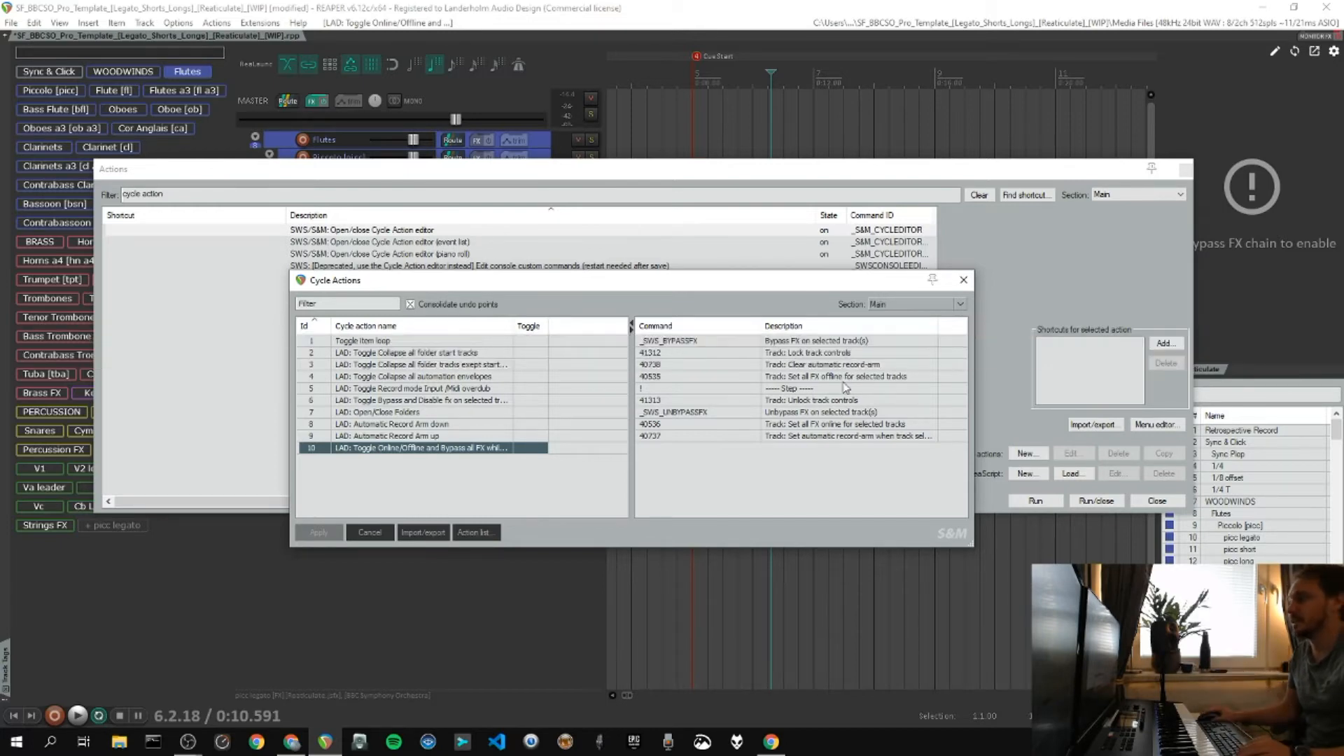
Examine the step separator in the LAD Toggle Online/Offline cycle action and close the cycle action editor.
{"action": "left_click", "coordinate": [795, 390]}
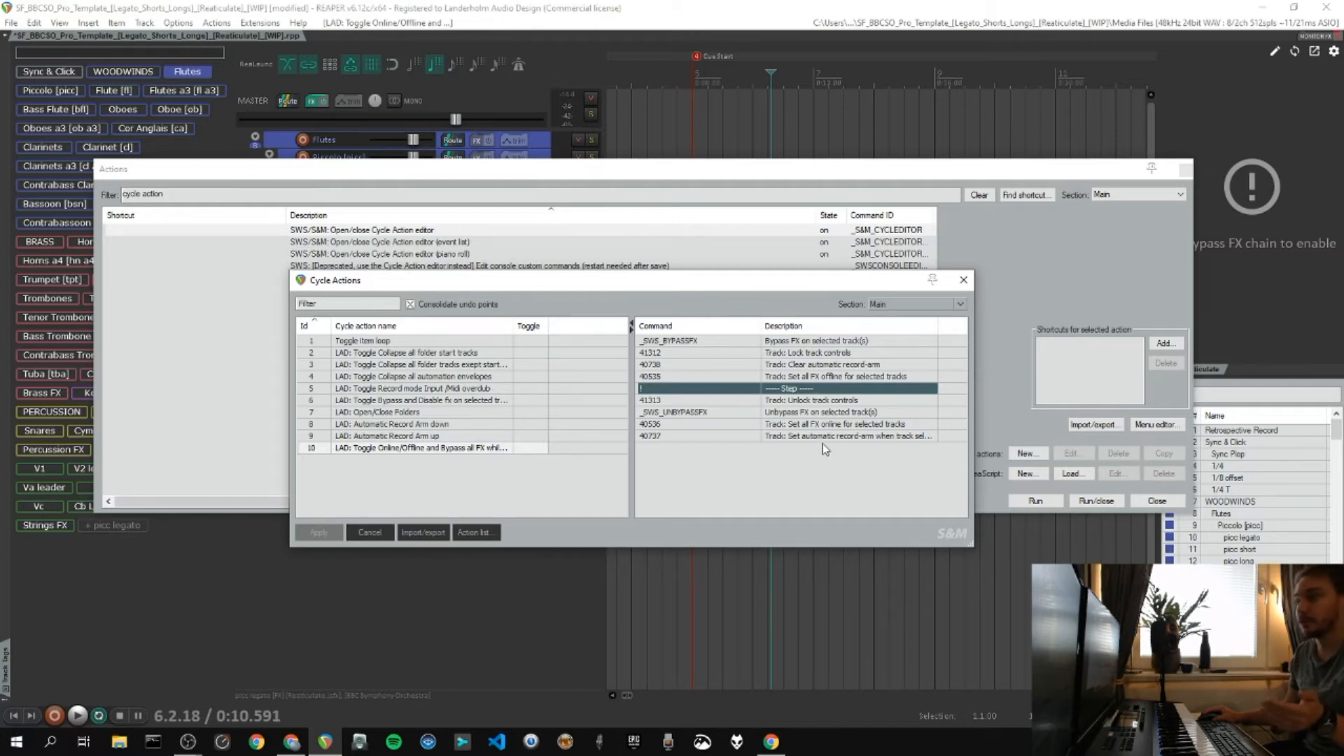
{"action": "left_click", "coordinate": [963, 280]}
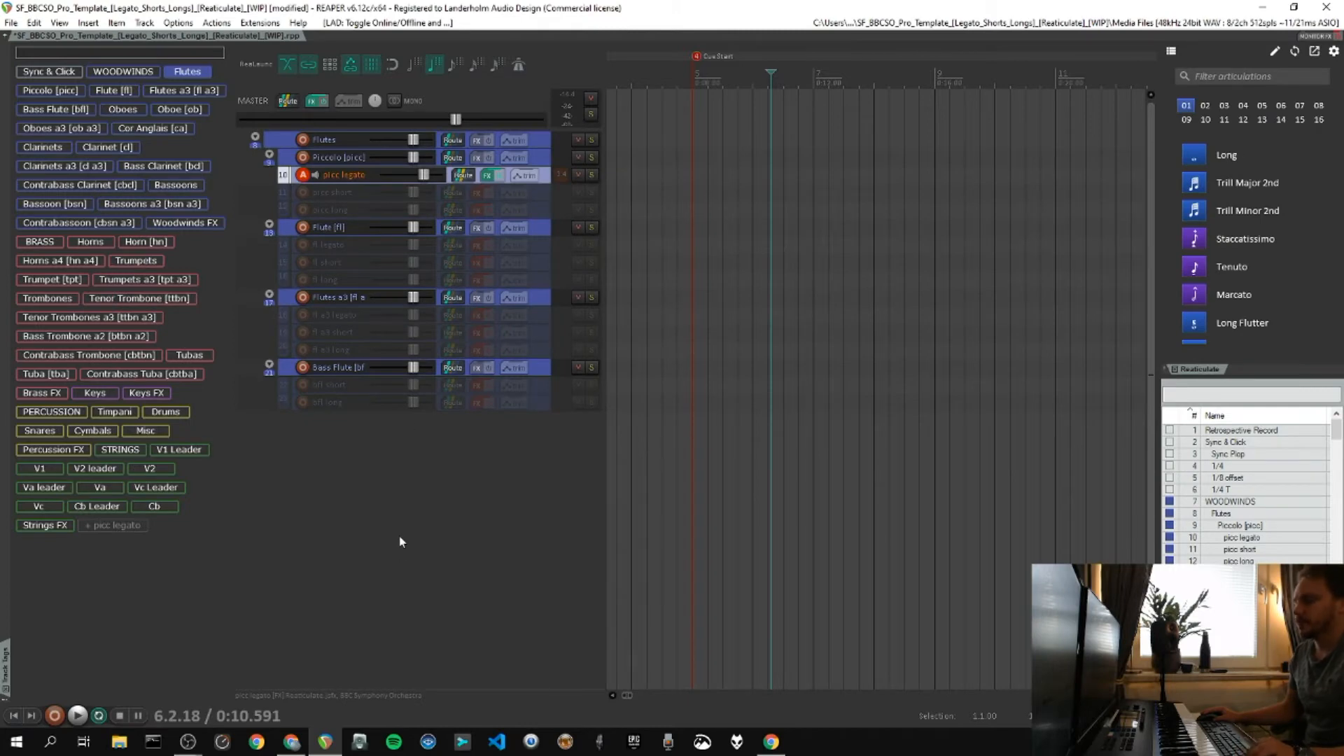
Open a new project tab and add twelve empty tracks below the Retrospective track.
{"action": "key", "text": "ctrl+t"}
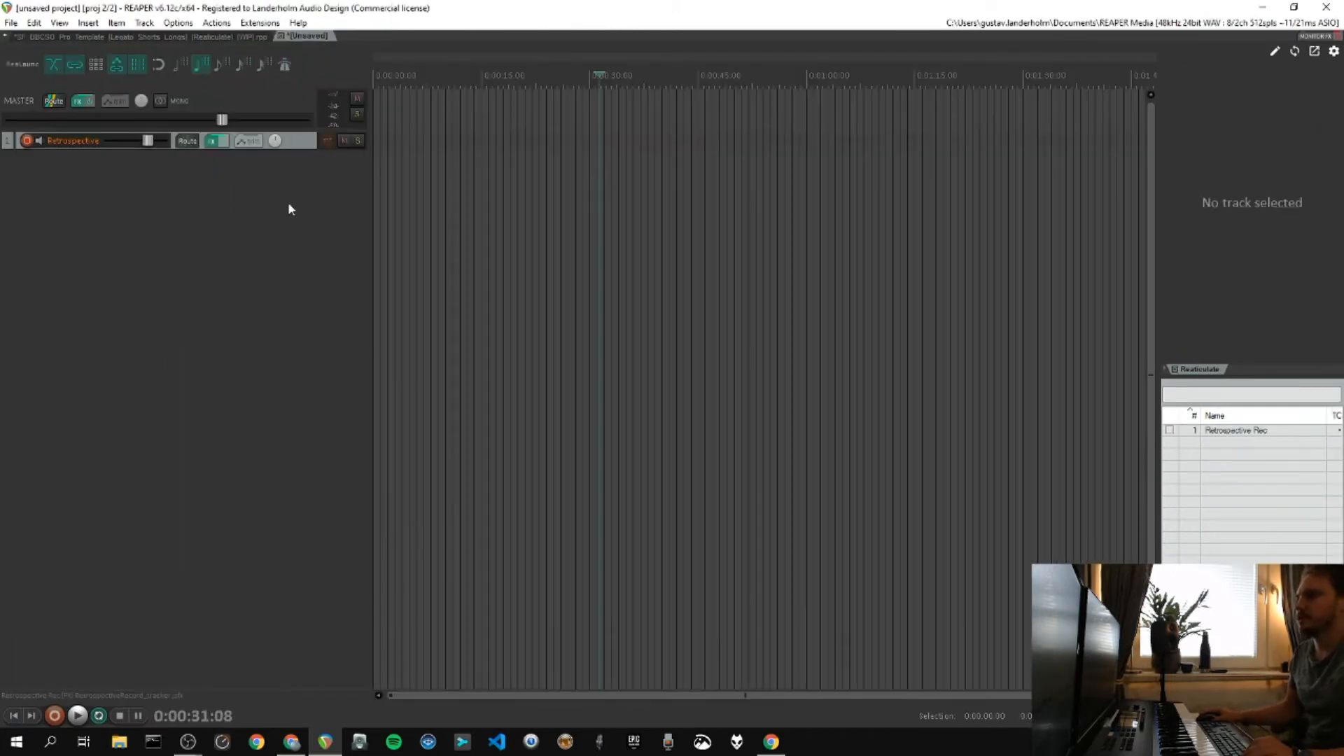
{"action": "double_click", "coordinate": [109, 191]}
{"action": "key", "text": "ctrl+t"}
{"action": "key", "text": "ctrl+t"}
{"action": "key", "text": "ctrl+t"}
{"action": "key", "text": "ctrl+t"}
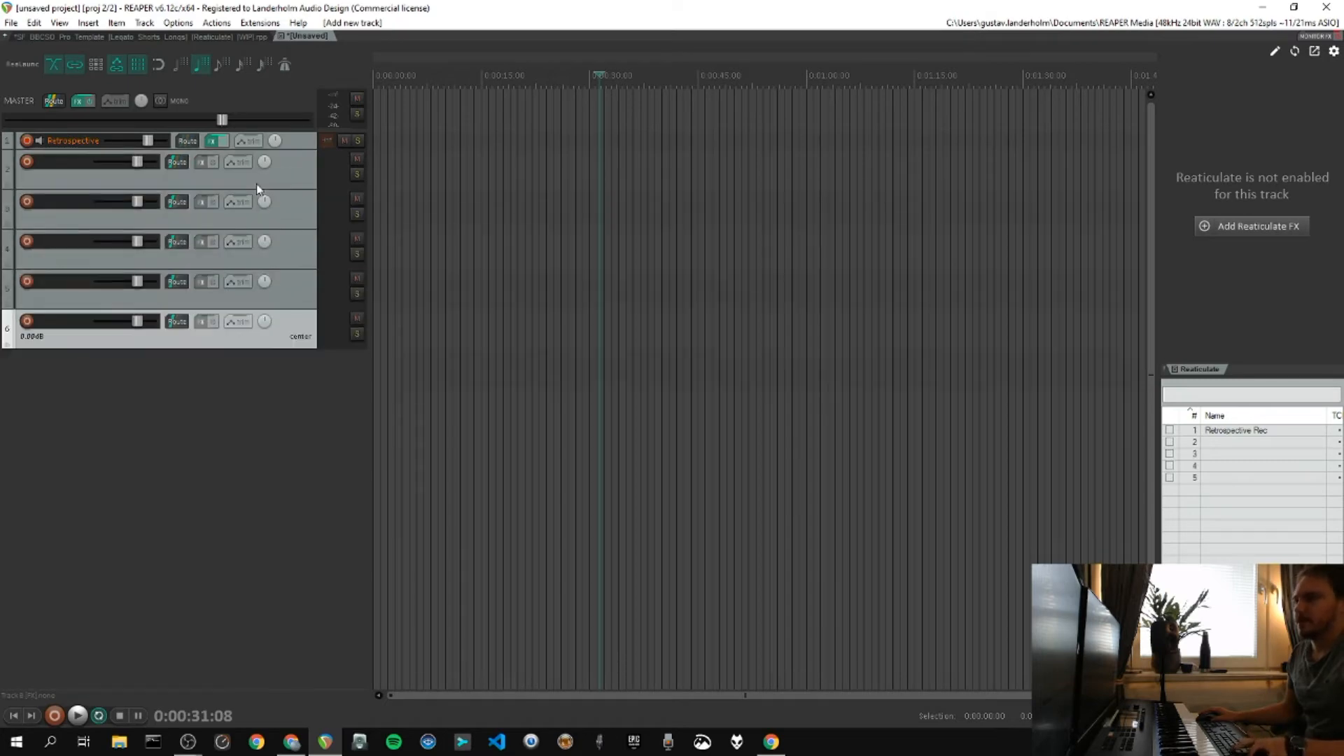
{"action": "key", "text": "ctrl+t"}
{"action": "key", "text": "ctrl+t"}
{"action": "key", "text": "ctrl+t"}
{"action": "key", "text": "ctrl+t"}
{"action": "key", "text": "ctrl+t"}
{"action": "key", "text": "ctrl+t"}
{"action": "key", "text": "ctrl+t"}
Nest the lower eleven new tracks in a folder under the first new track.
{"action": "left_click", "coordinate": [291, 210], "text": "shift"}
{"action": "left_click_drag", "start_coordinate": [293, 210], "coordinate": [305, 174]}
{"action": "scroll", "coordinate": [184, 189], "scroll_direction": "down", "scroll_amount": 4}
Duplicate the new folder with all its child tracks twice.
{"action": "left_click", "coordinate": [296, 155]}
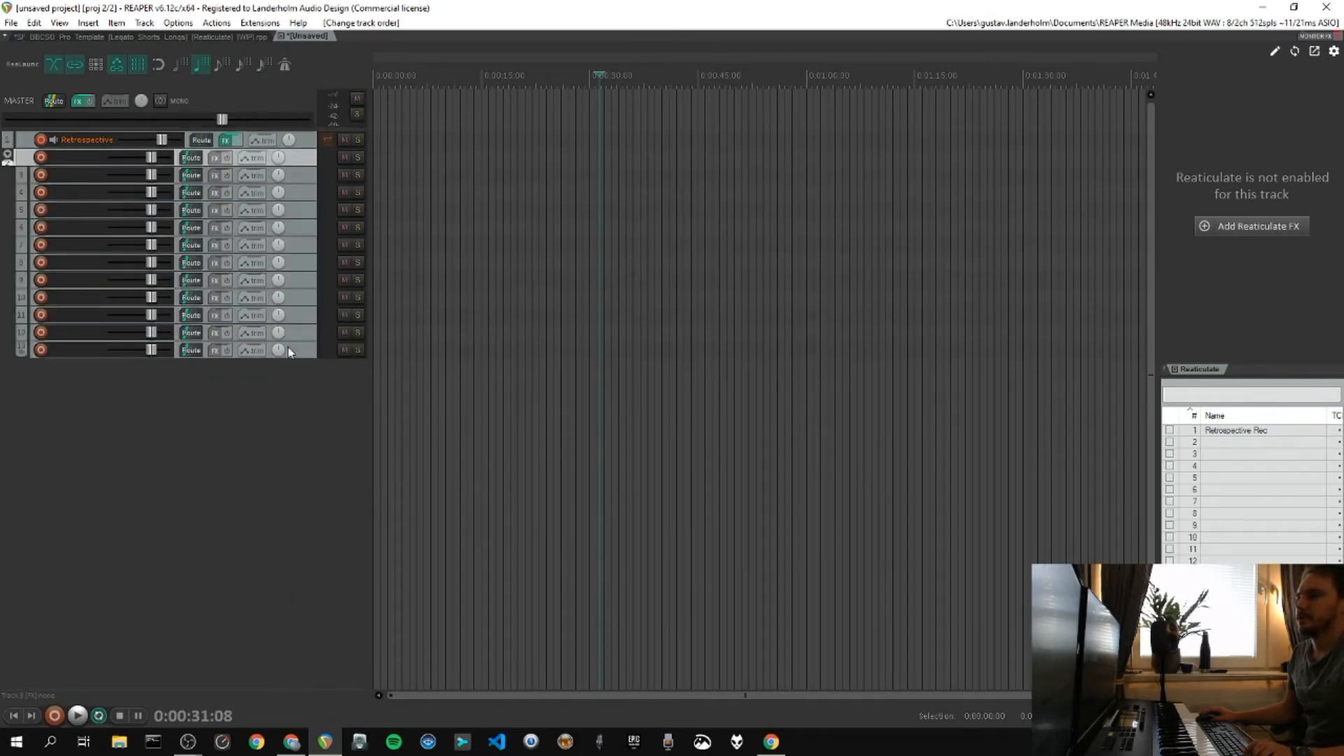
{"action": "left_click", "coordinate": [288, 346], "text": "shift"}
{"action": "key", "text": "ctrl+d"}
{"action": "key", "text": "ctrl+d"}
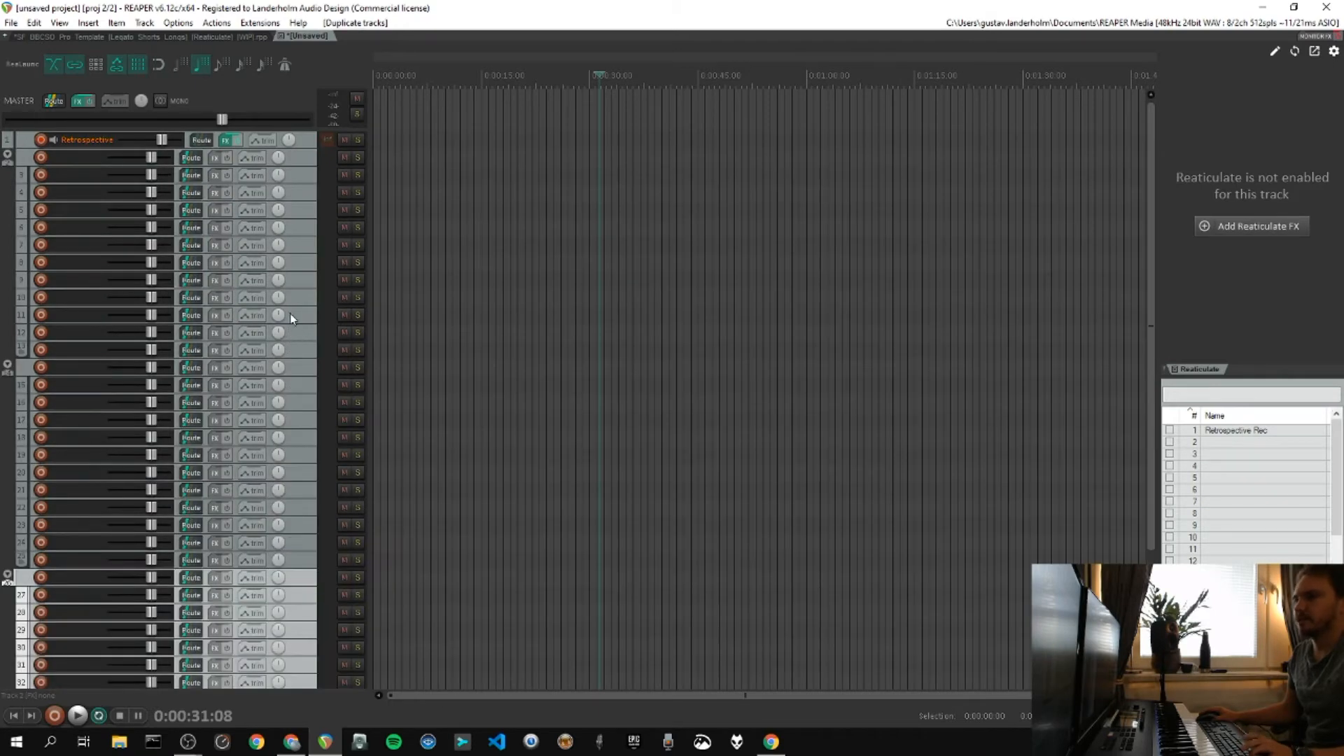
Enable automatic record-arm and input monitoring on all tracks of the three folders and clear the selection.
{"action": "left_click", "coordinate": [304, 160]}
{"action": "scroll", "coordinate": [316, 621], "scroll_direction": "down", "scroll_amount": 2}
{"action": "scroll", "coordinate": [298, 506], "scroll_direction": "down", "scroll_amount": 2}
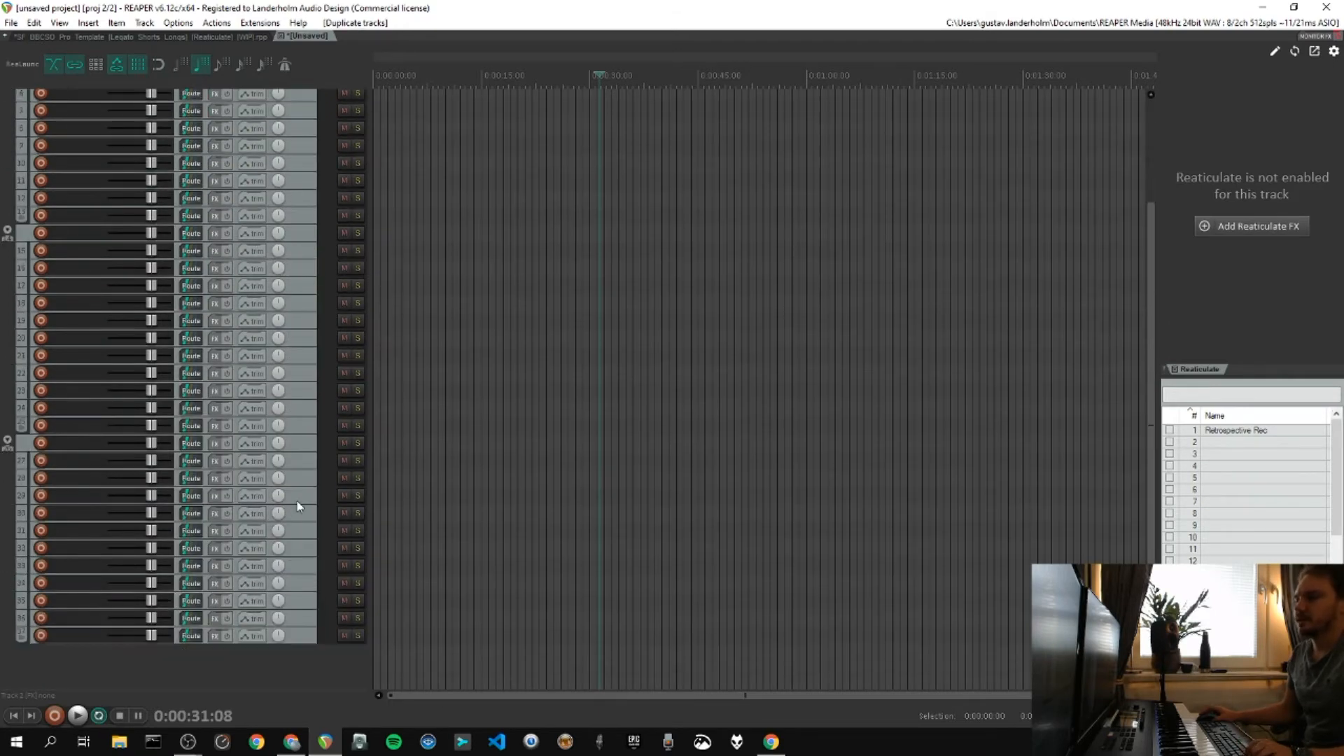
{"action": "right_click", "coordinate": [42, 634]}
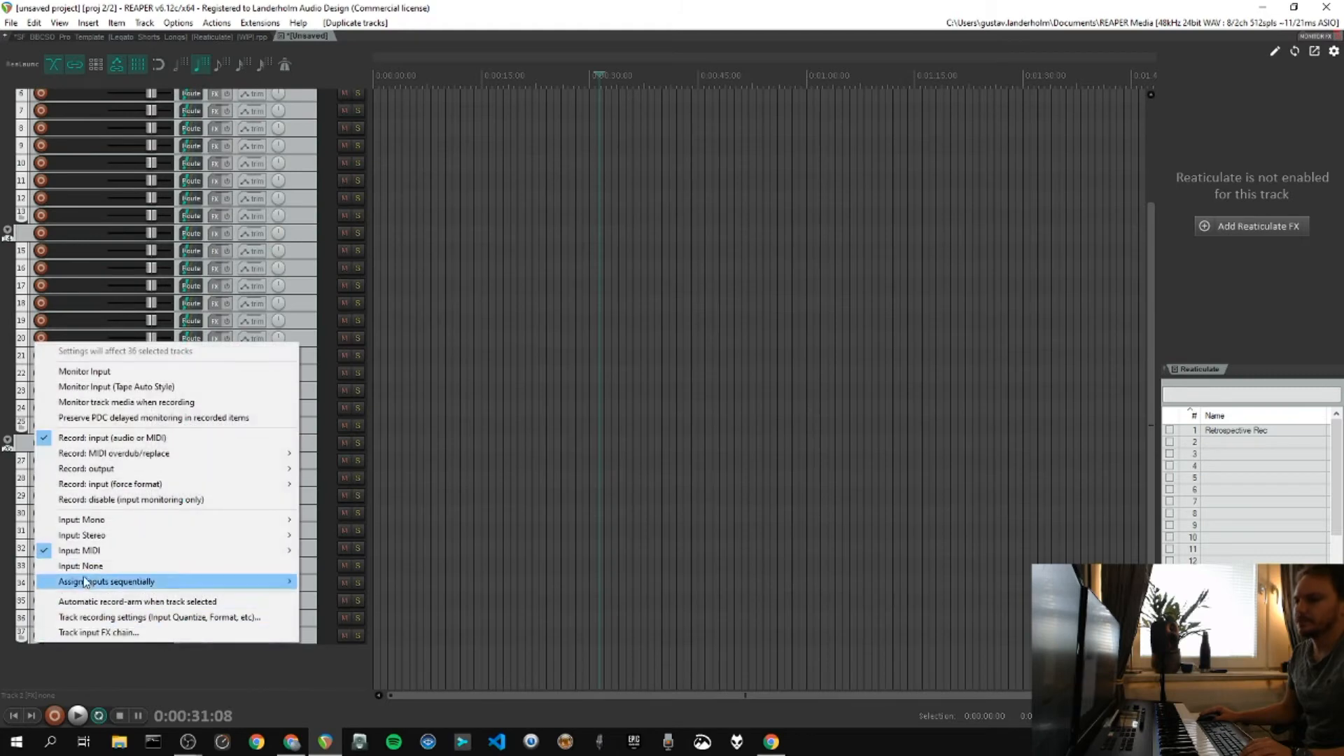
{"action": "left_click", "coordinate": [96, 602]}
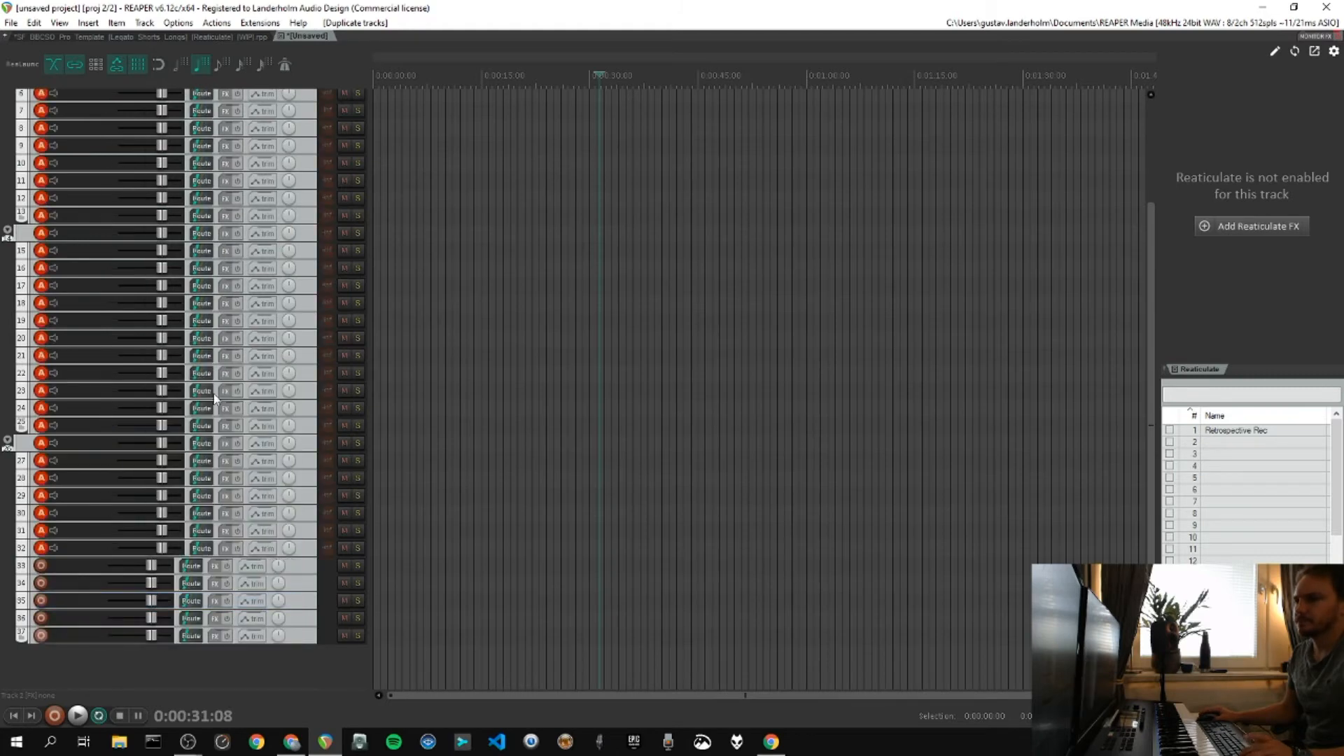
{"action": "left_click", "coordinate": [55, 378]}
{"action": "left_click", "coordinate": [120, 663]}
{"action": "scroll", "coordinate": [176, 374], "scroll_direction": "up", "scroll_amount": 4}
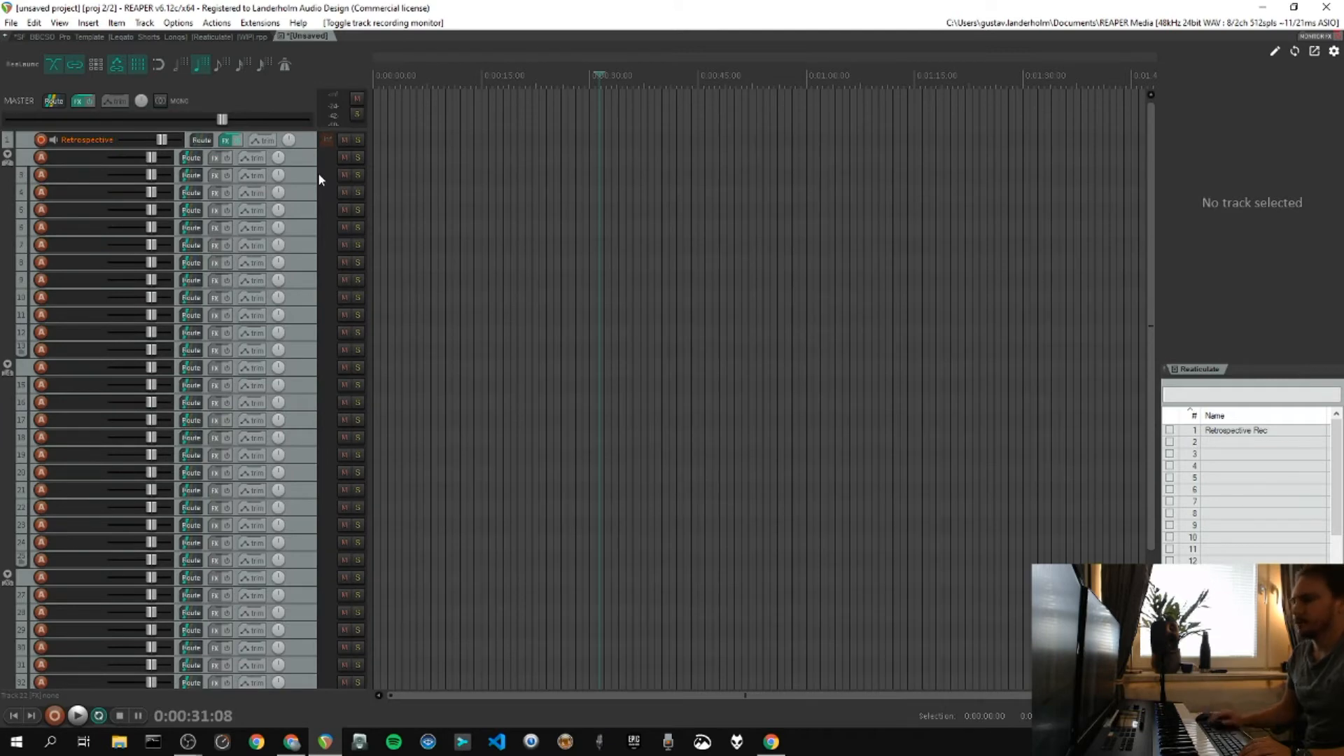
Collapse all folder start tracks with the LAD toggle action and expand them again.
{"action": "key", "text": "c"}
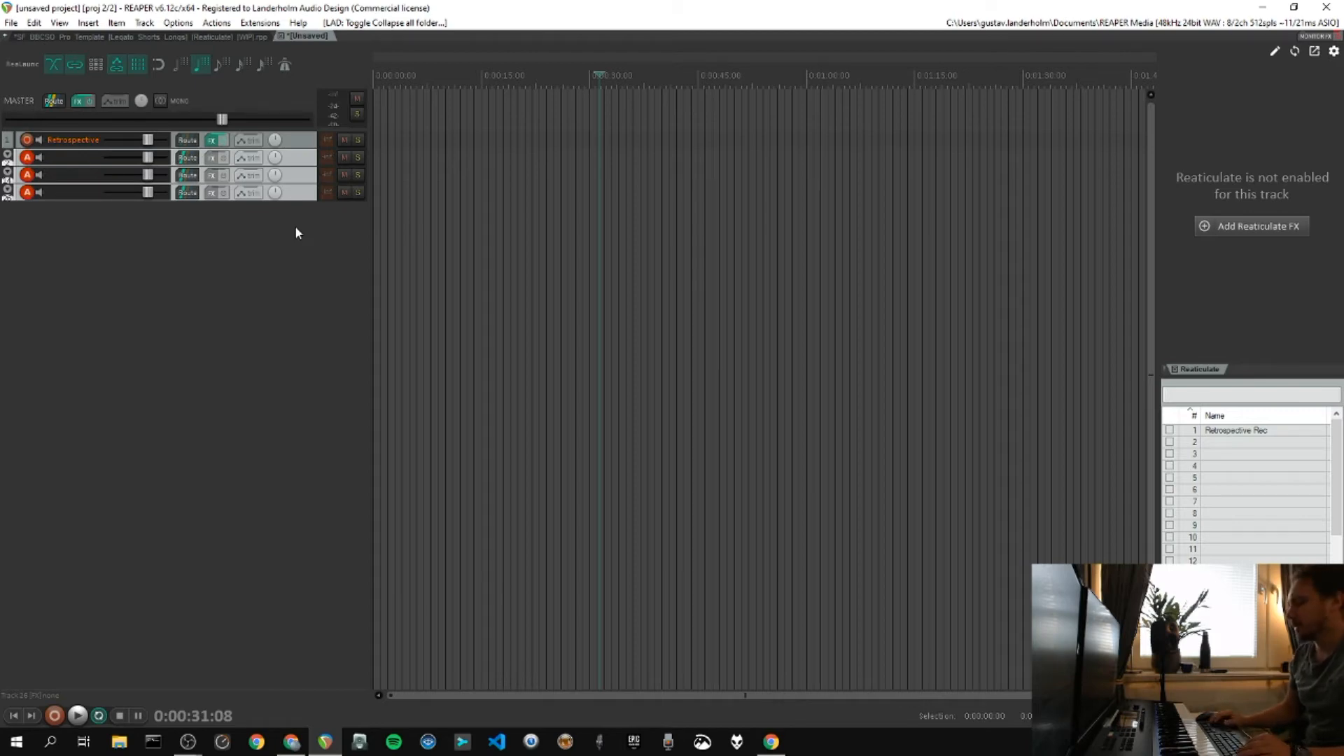
{"action": "key", "text": "f"}
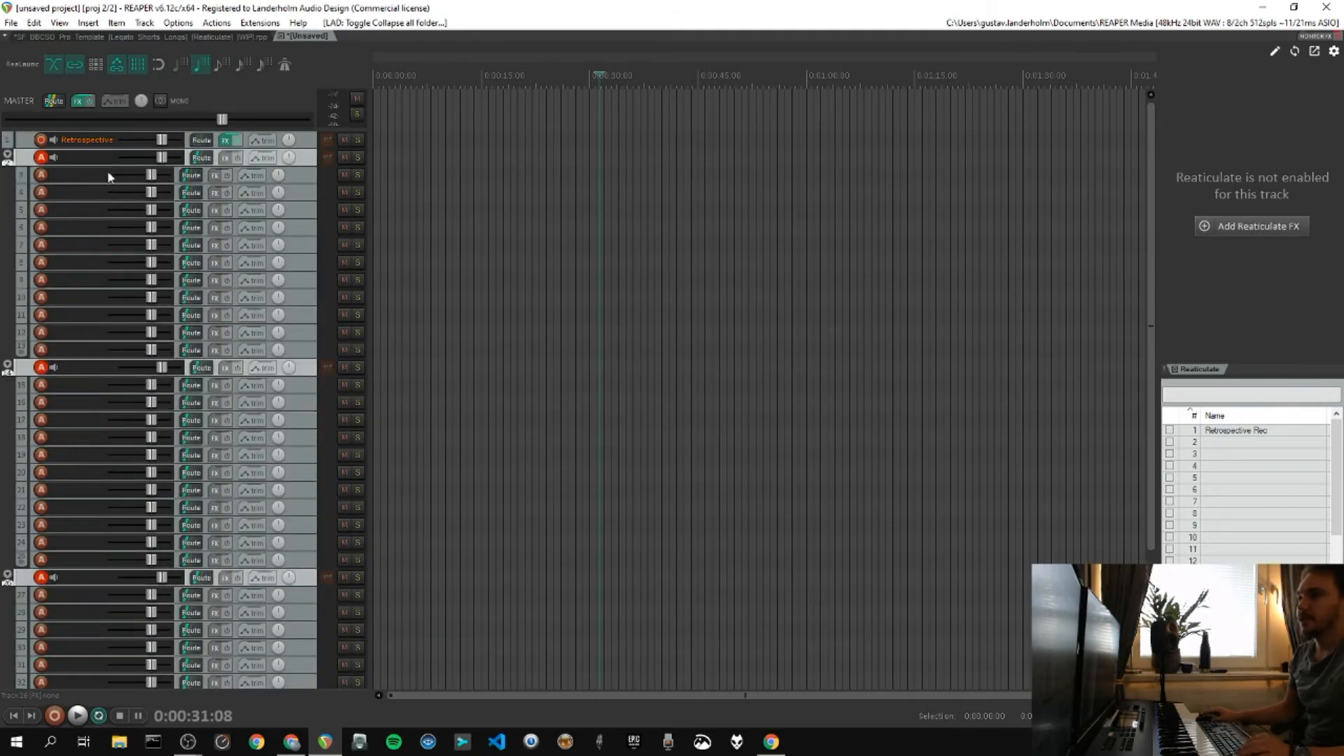
Turn off automatic record-arm when selected for all tracks in the test project and clear the selection.
{"action": "scroll", "coordinate": [278, 290], "scroll_direction": "down", "scroll_amount": 3}
{"action": "left_click", "coordinate": [293, 639], "text": "shift"}
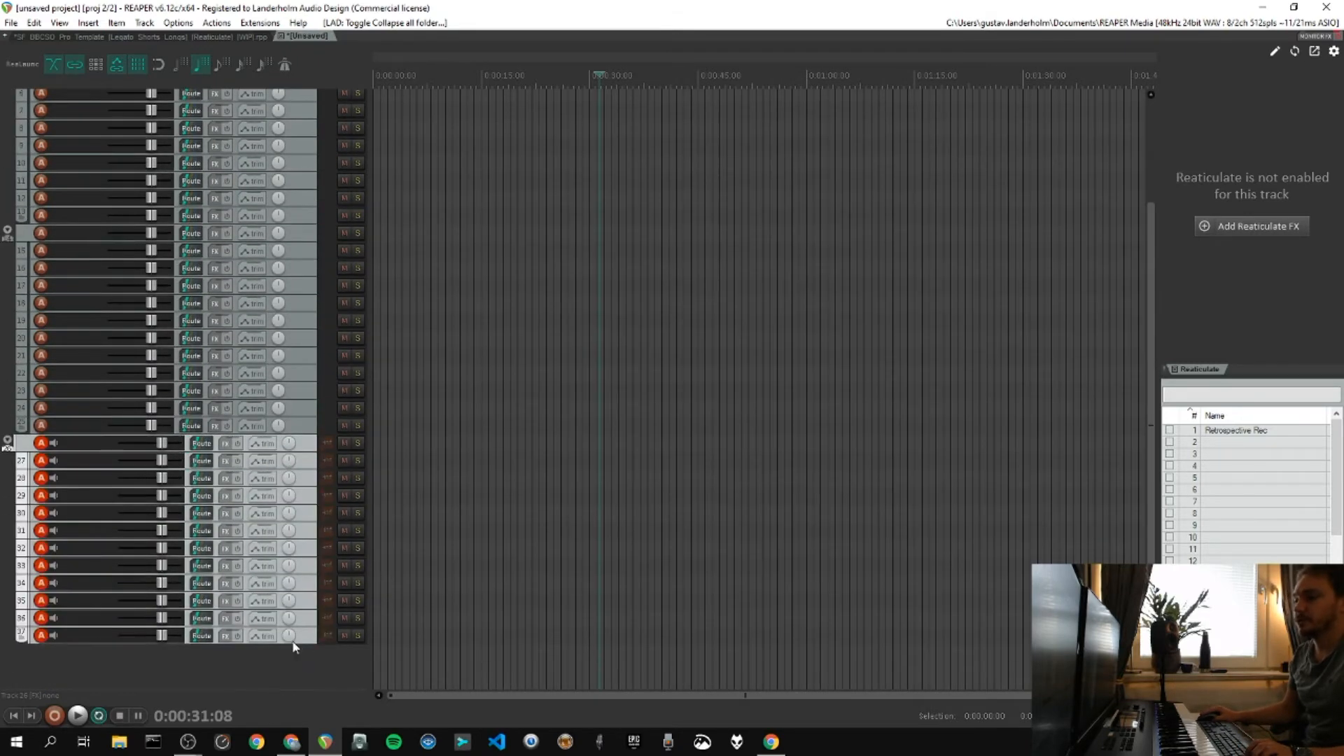
{"action": "right_click", "coordinate": [45, 638]}
{"action": "left_click", "coordinate": [263, 699]}
{"action": "key", "text": "ctrl+a"}
{"action": "right_click", "coordinate": [42, 636]}
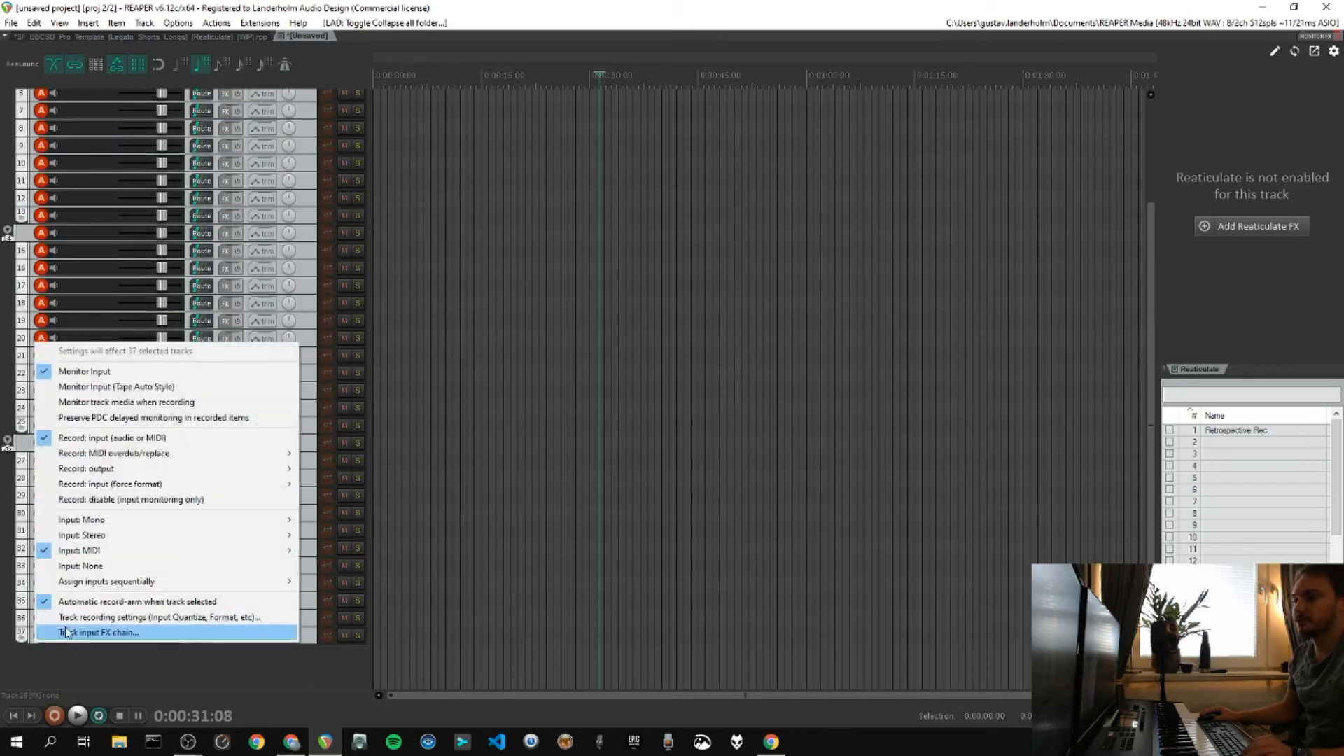
{"action": "left_click", "coordinate": [95, 602]}
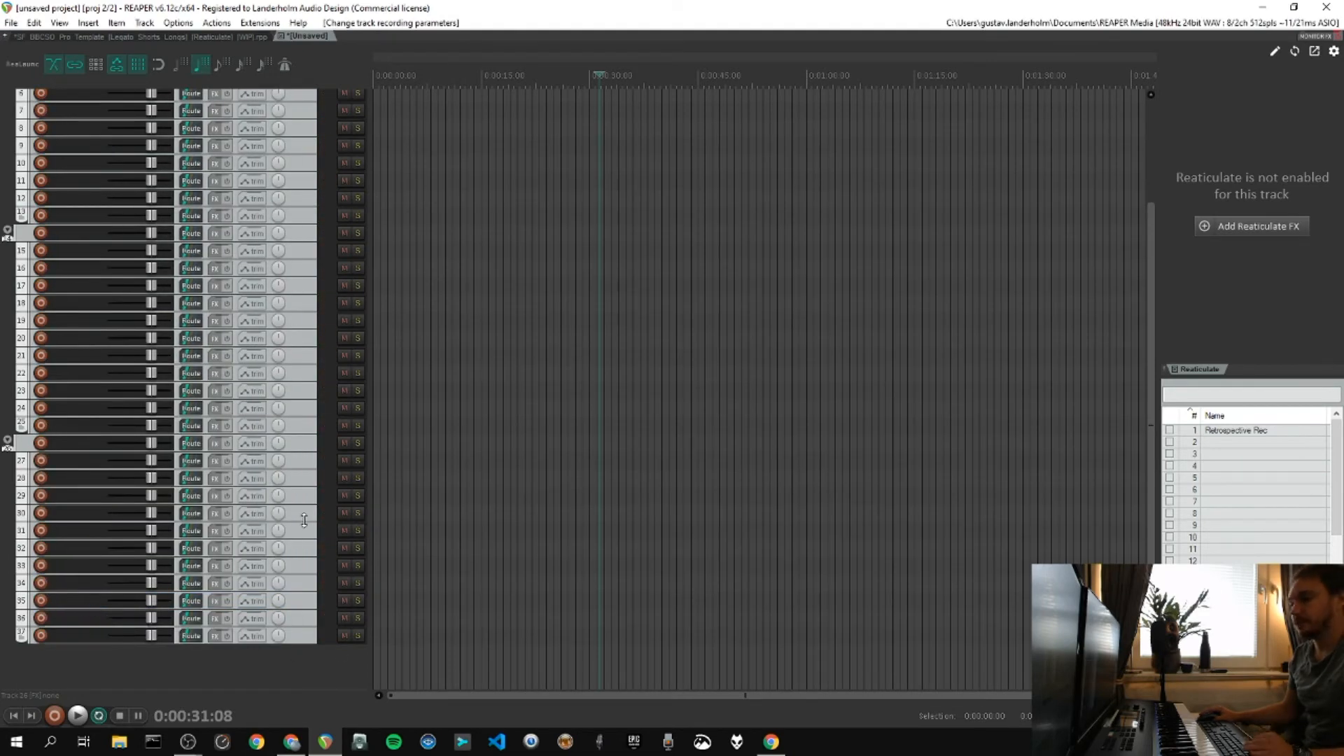
{"action": "left_click", "coordinate": [223, 648]}
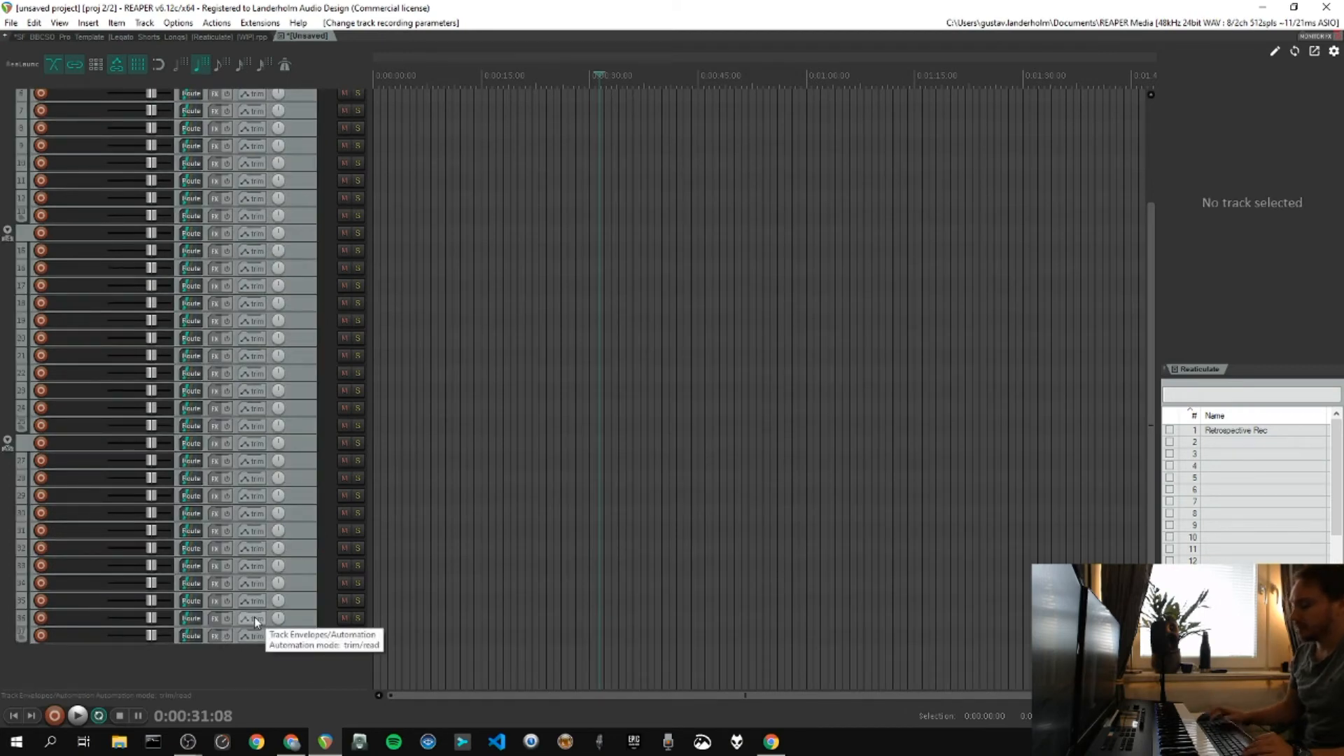
Toggle the collapsing of all folder start tracks repeatedly in the test project, ending in the BBCSO template project.
{"action": "key", "text": "c"}
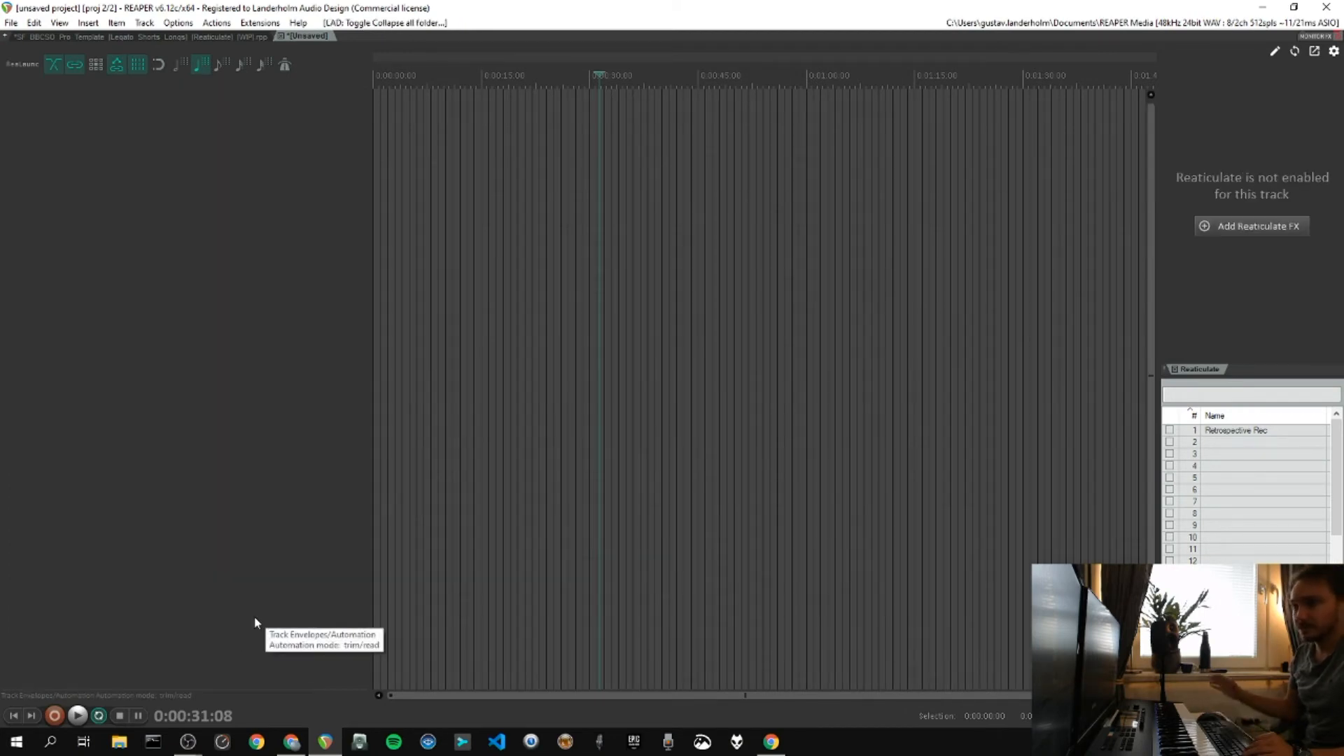
{"action": "scroll", "coordinate": [275, 409], "scroll_direction": "up", "scroll_amount": 4}
{"action": "key", "text": "f"}
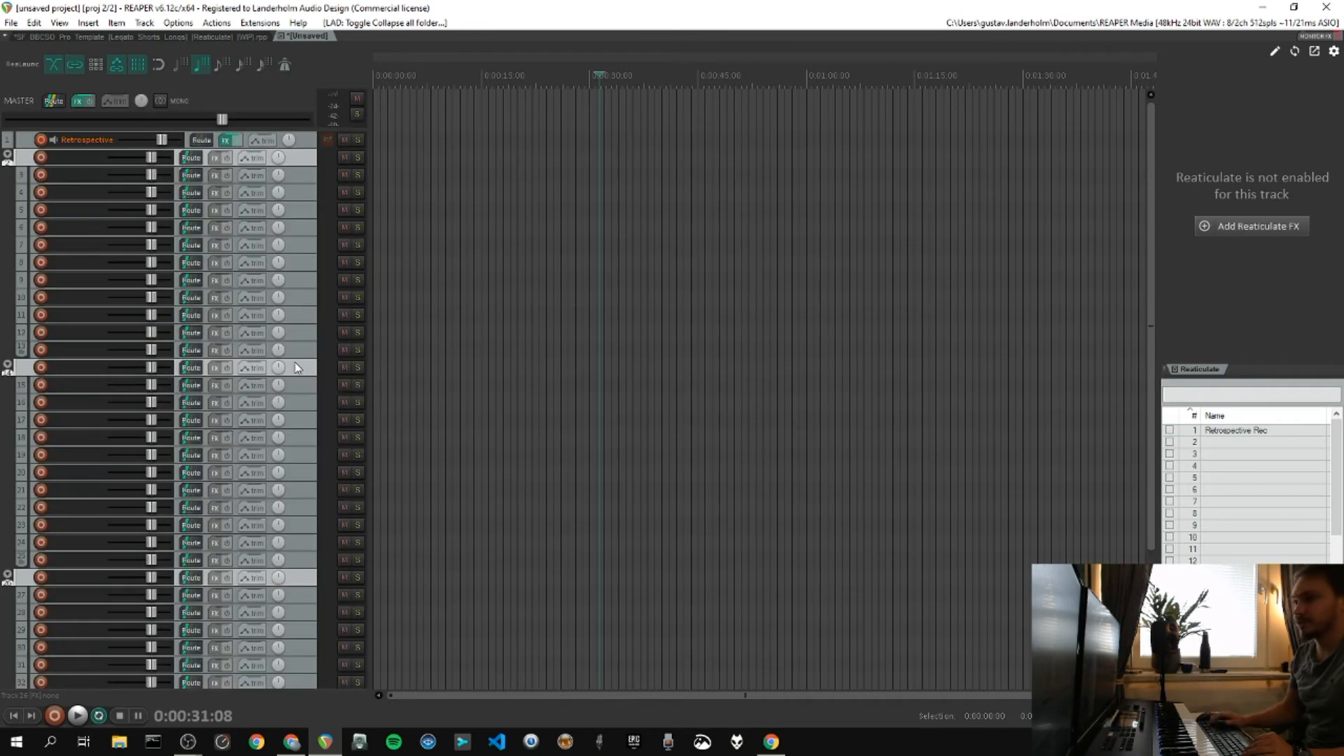
{"action": "key", "text": "f"}
{"action": "key", "text": "f"}
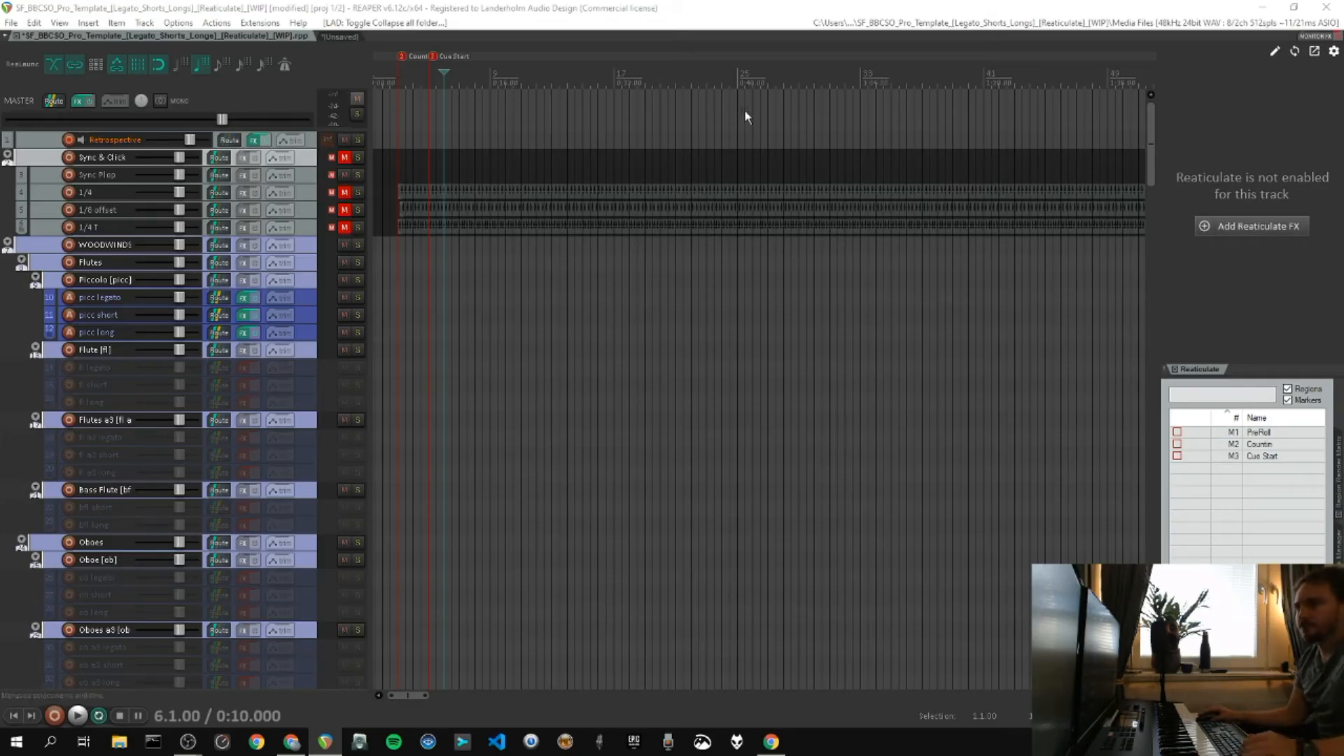
Demonstrate the collapse toggles for all folders and for all except start folders in the template, finishing by showing all tracks.
{"action": "left_click", "coordinate": [309, 157]}
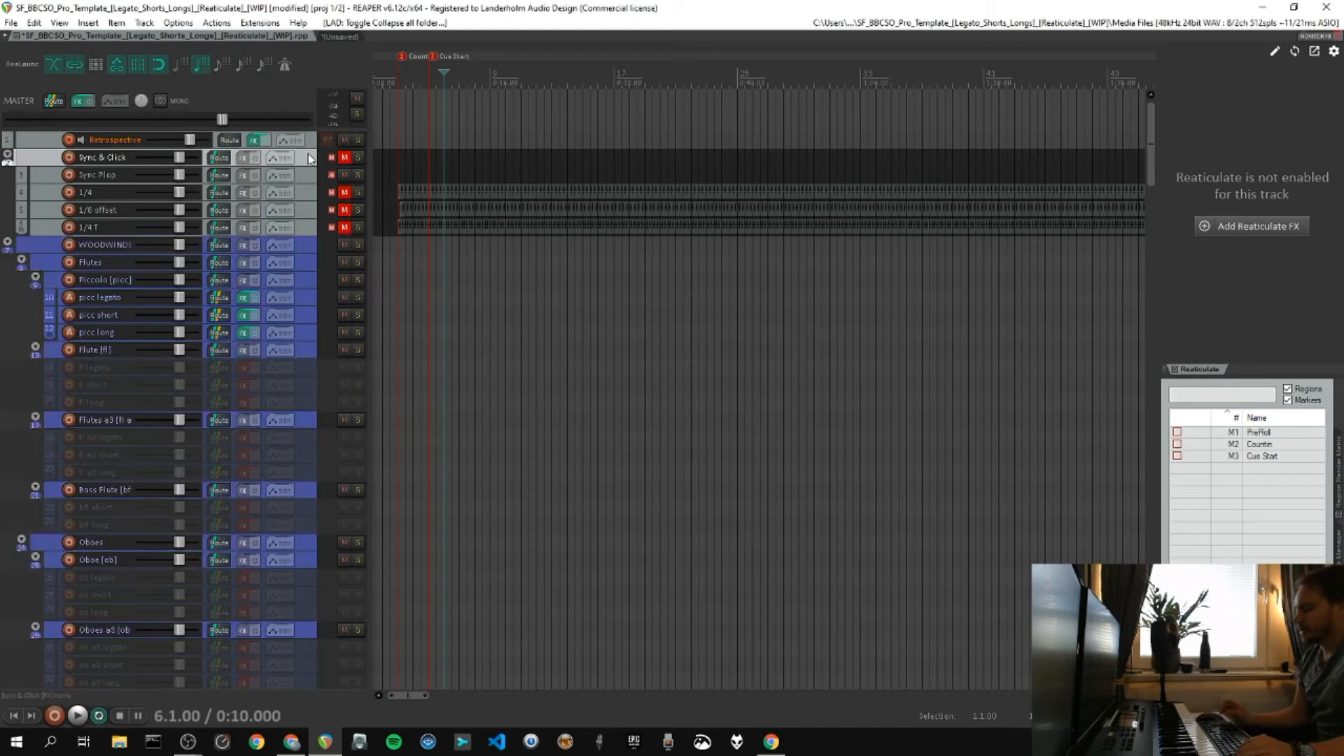
{"action": "key", "text": "c"}
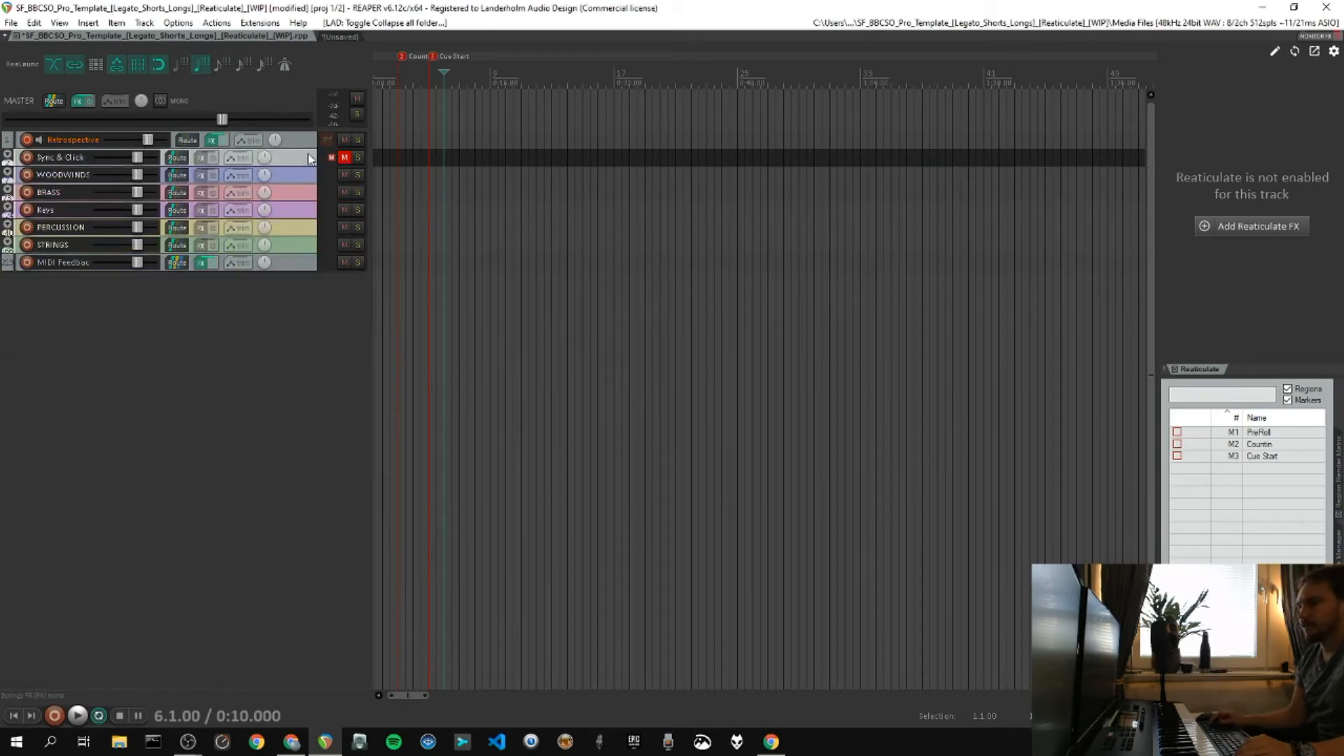
{"action": "key", "text": "c"}
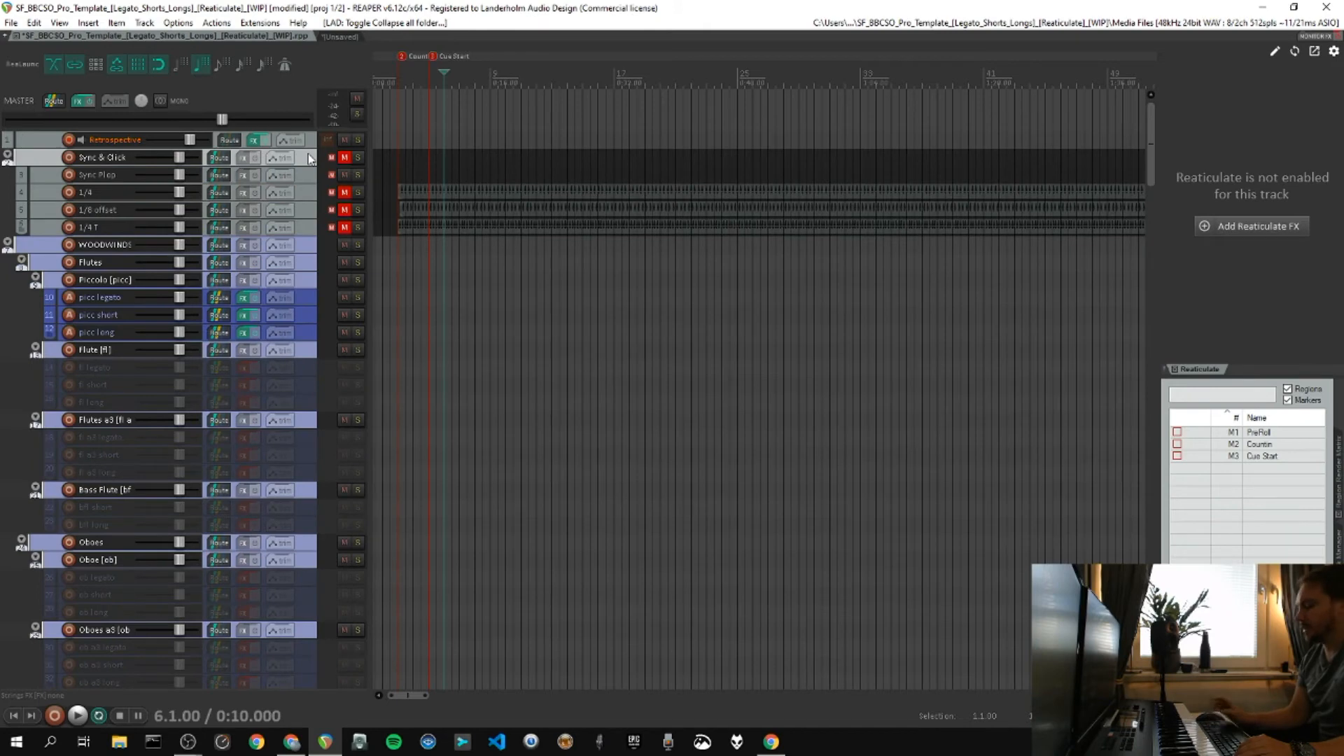
{"action": "key", "text": "shift+c"}
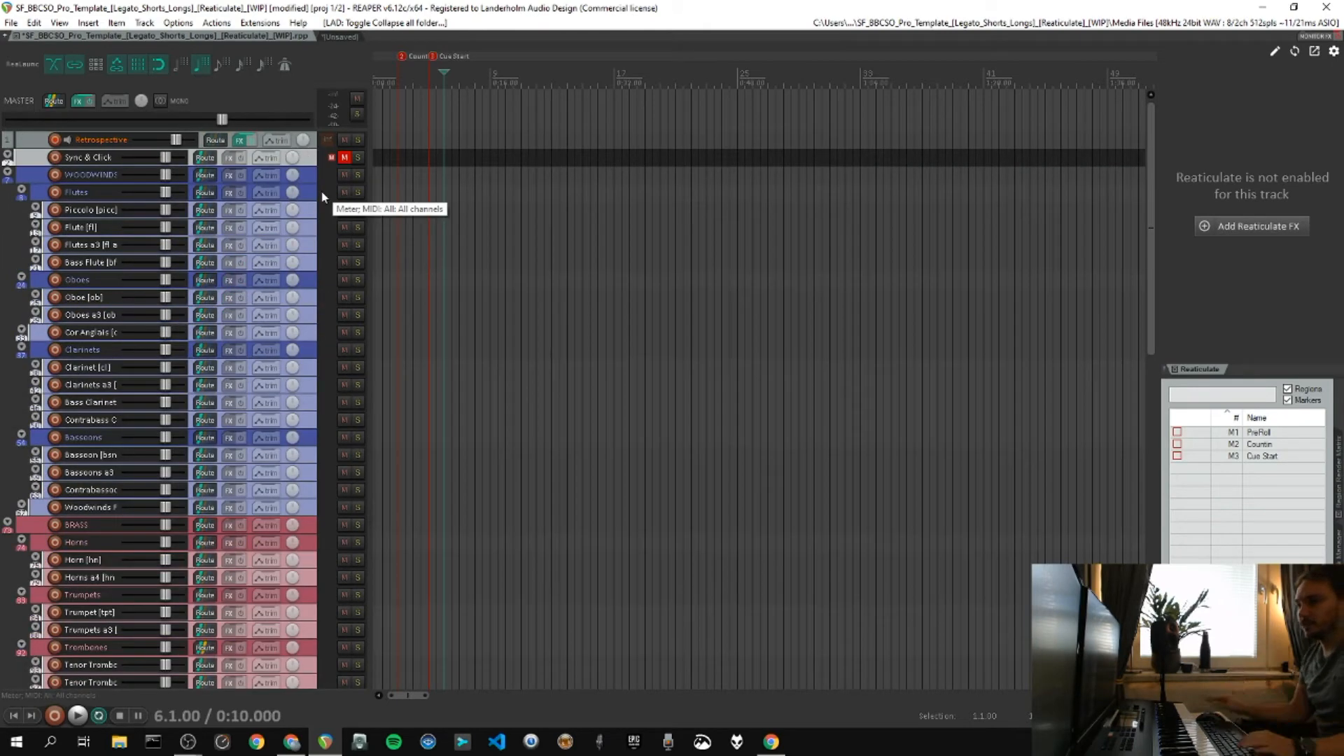
{"action": "key", "text": "shift+h"}
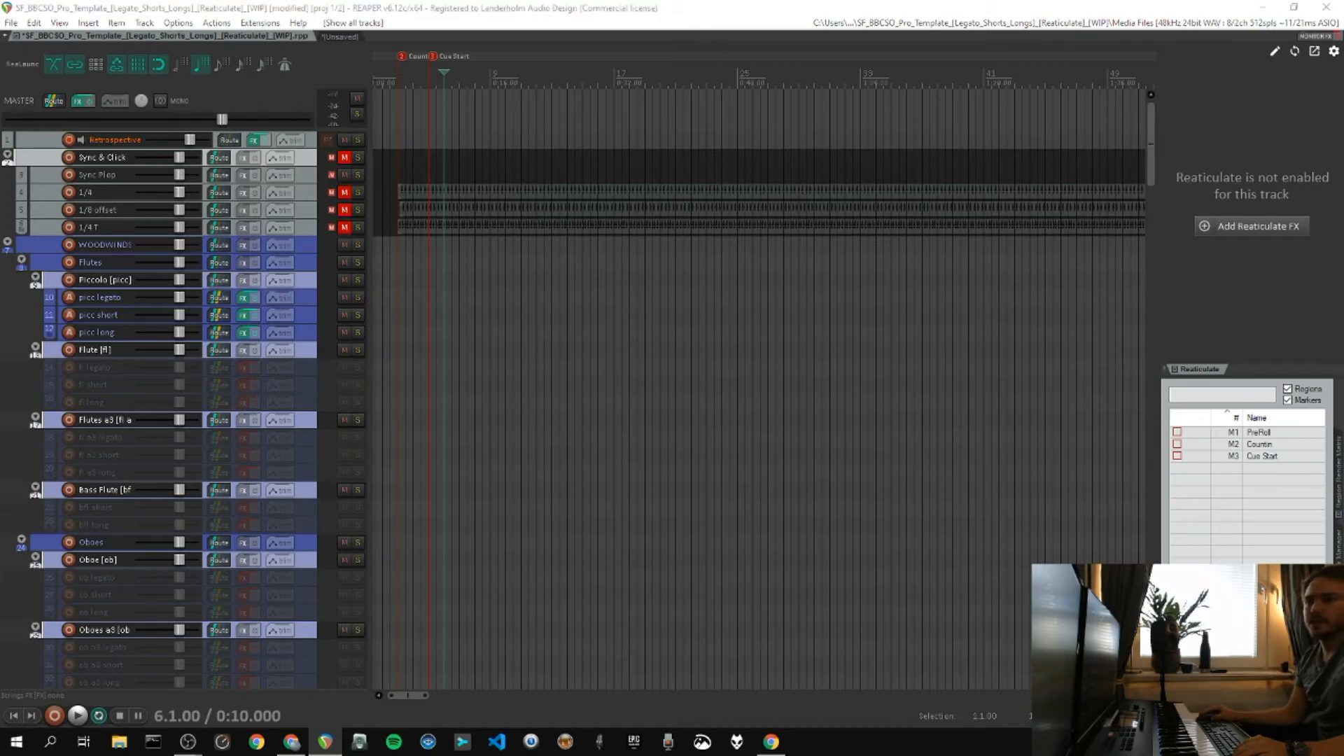
Review the commands of the LAD folder-collapse cycle actions and close the cycle action editor.
{"action": "left_click_drag", "start_coordinate": [2, 294], "coordinate": [801, 257]}
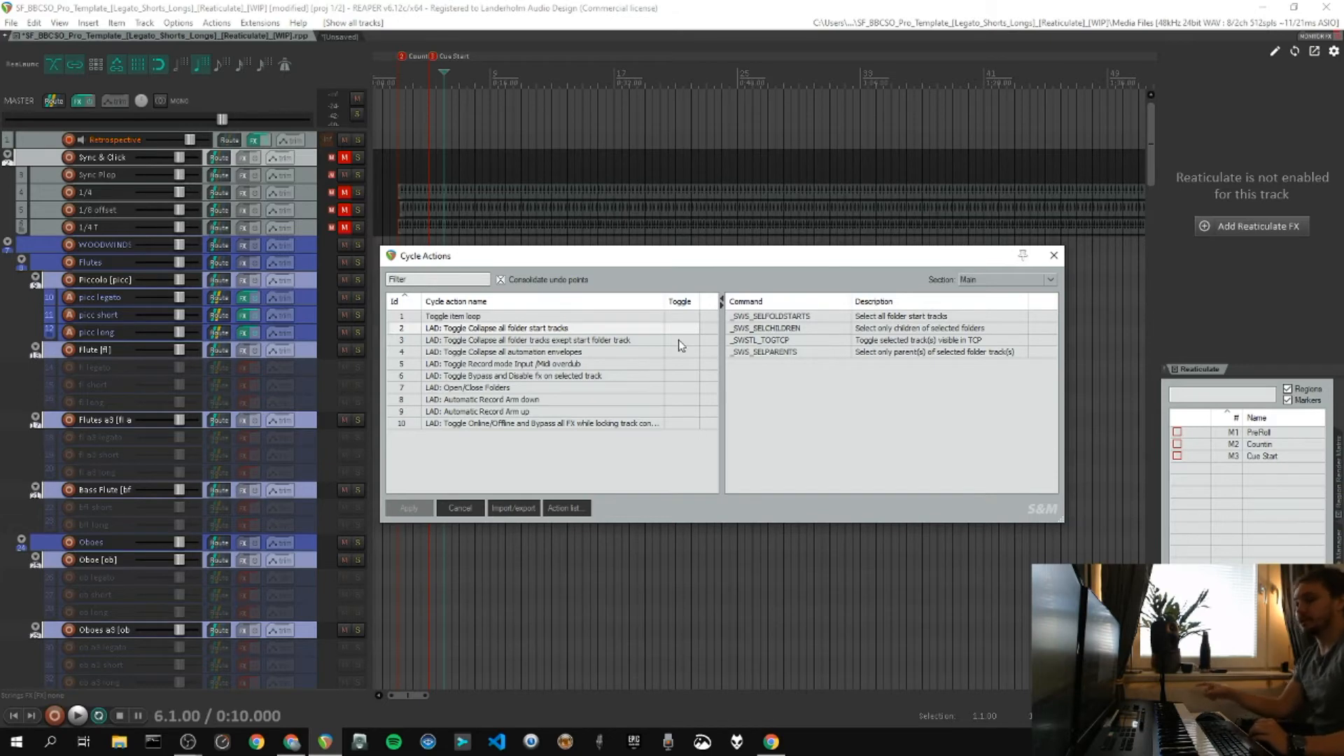
{"action": "key", "text": "Escape"}
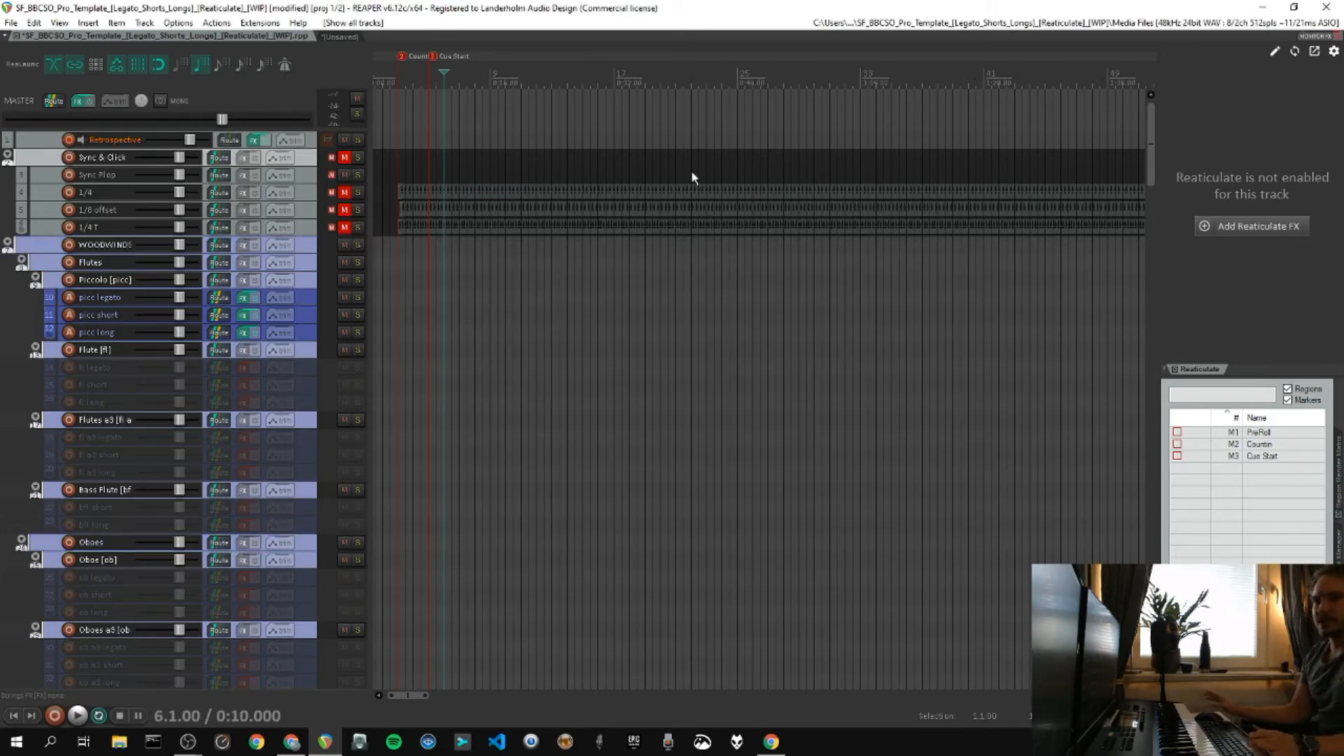
Run the two folder-collapse toggles in mixed order and examine the track list from WOODWINDS down to BRASS.
{"action": "key", "text": "c"}
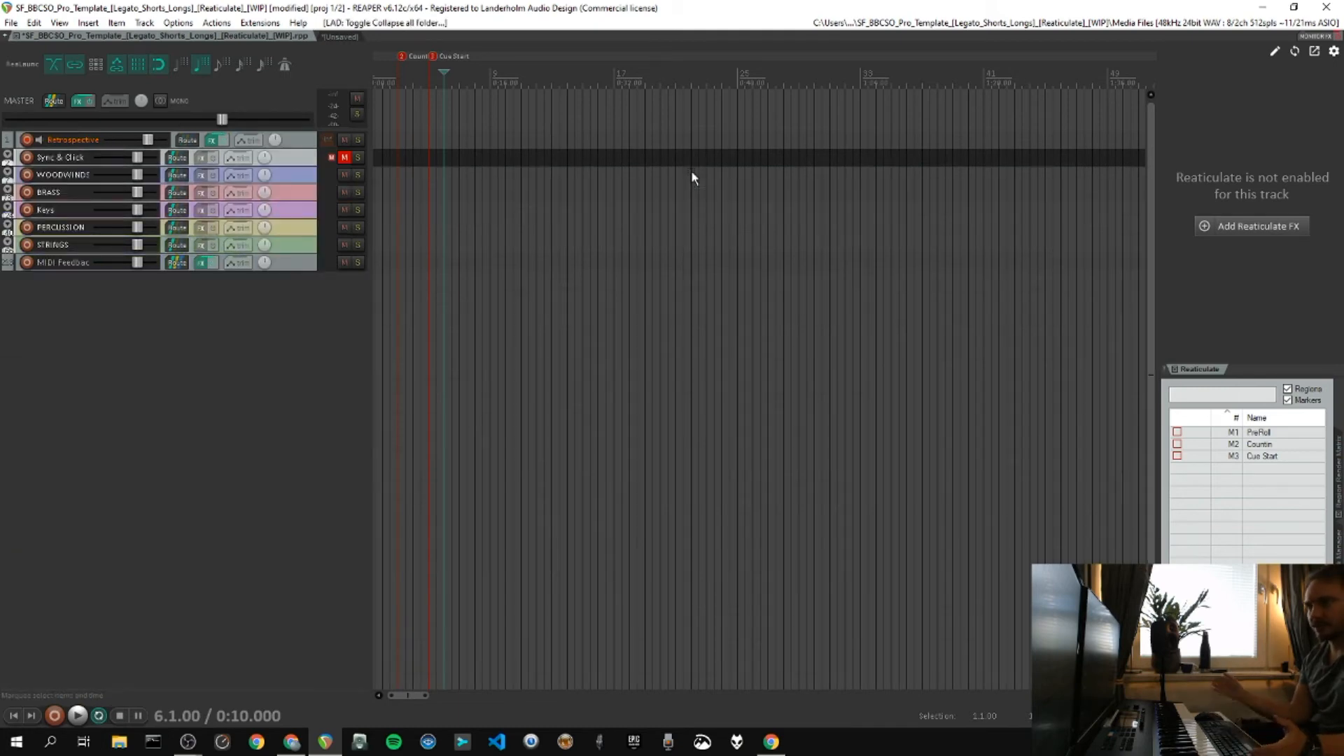
{"action": "key", "text": "c"}
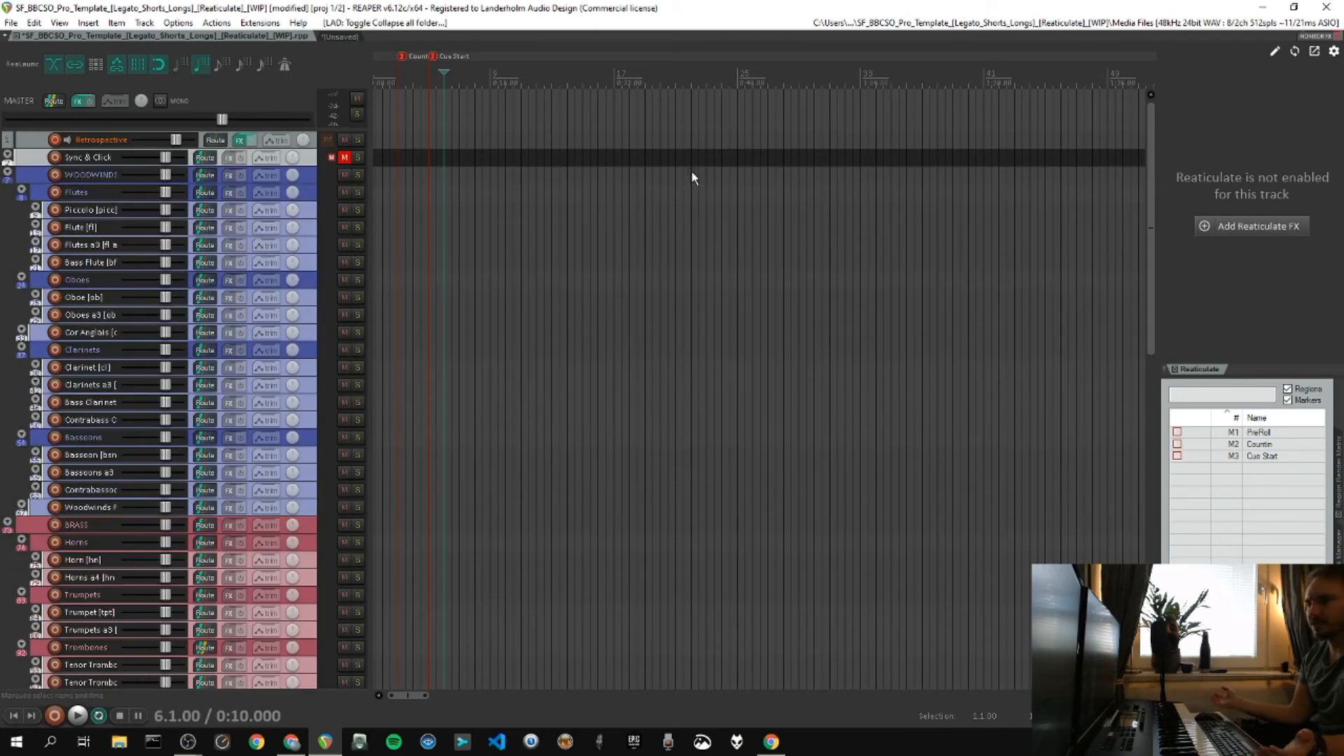
{"action": "key", "text": "c"}
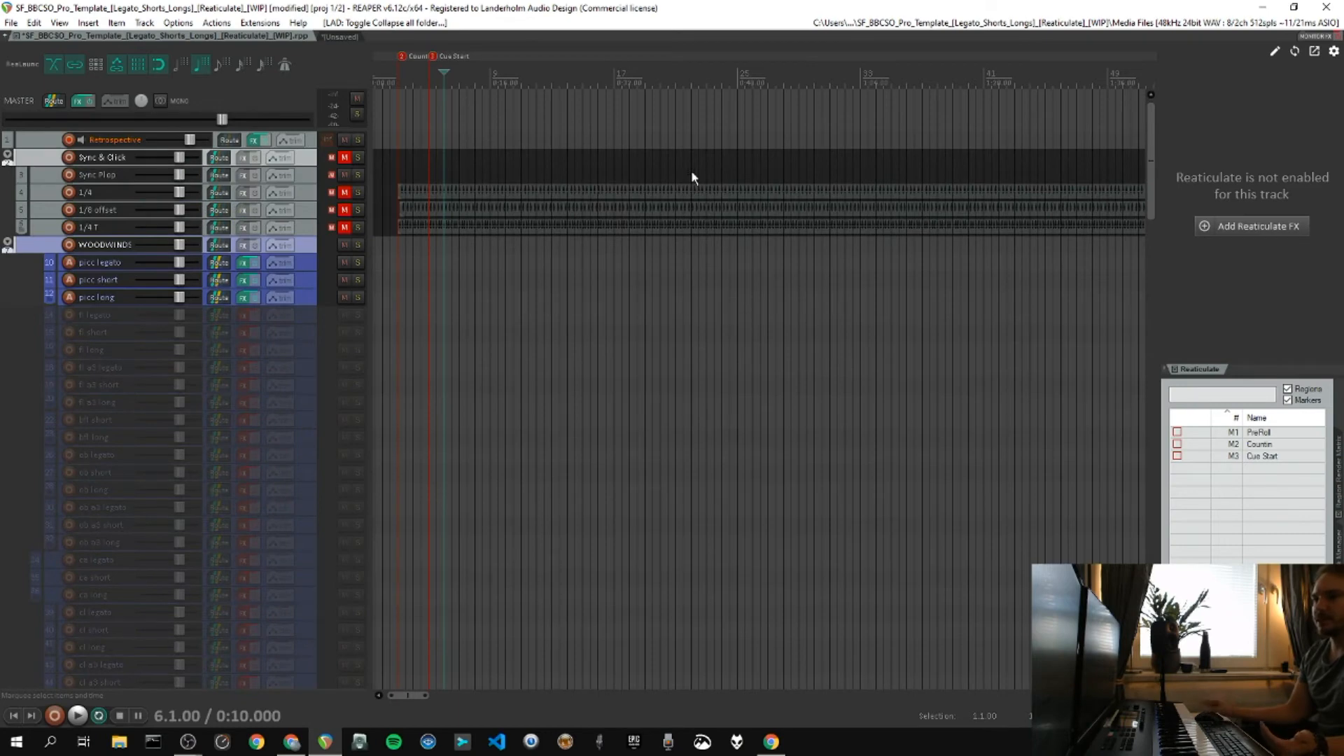
{"action": "scroll", "coordinate": [189, 393], "scroll_direction": "down", "scroll_amount": 5}
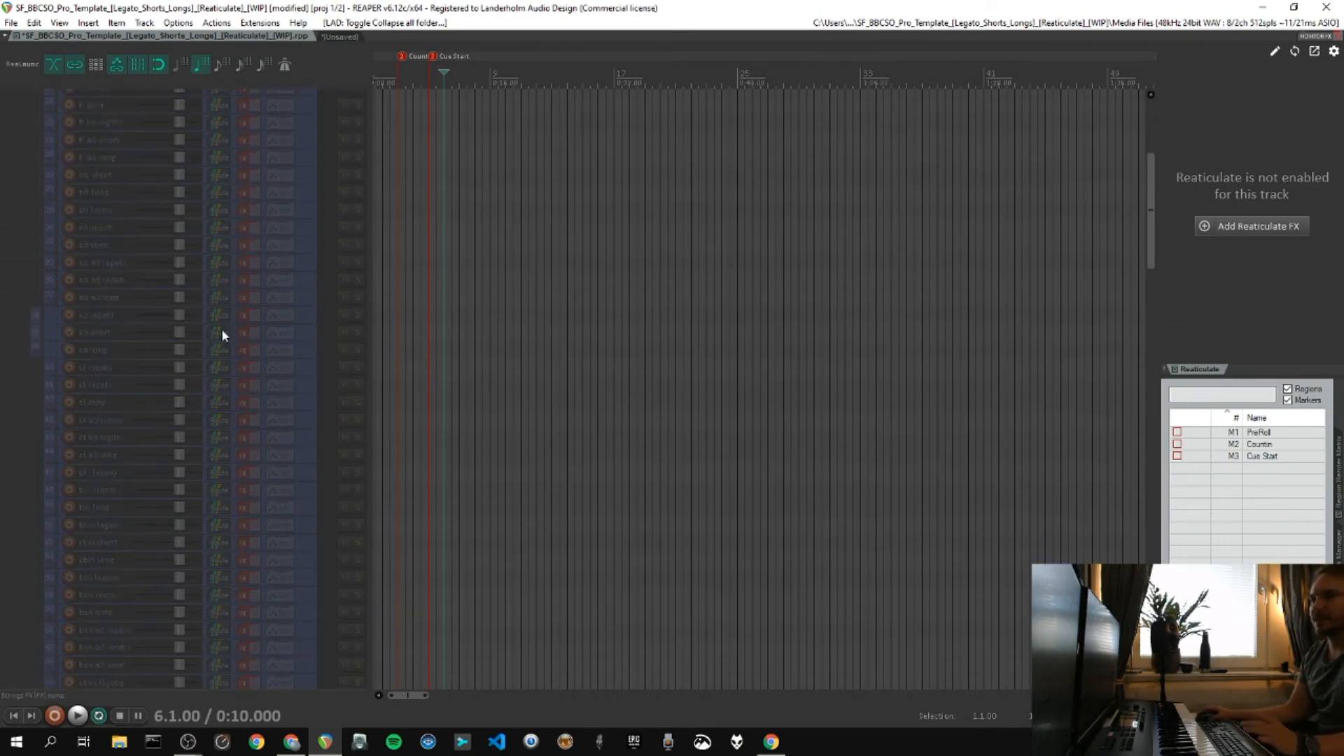
{"action": "scroll", "coordinate": [210, 350], "scroll_direction": "down", "scroll_amount": 4}
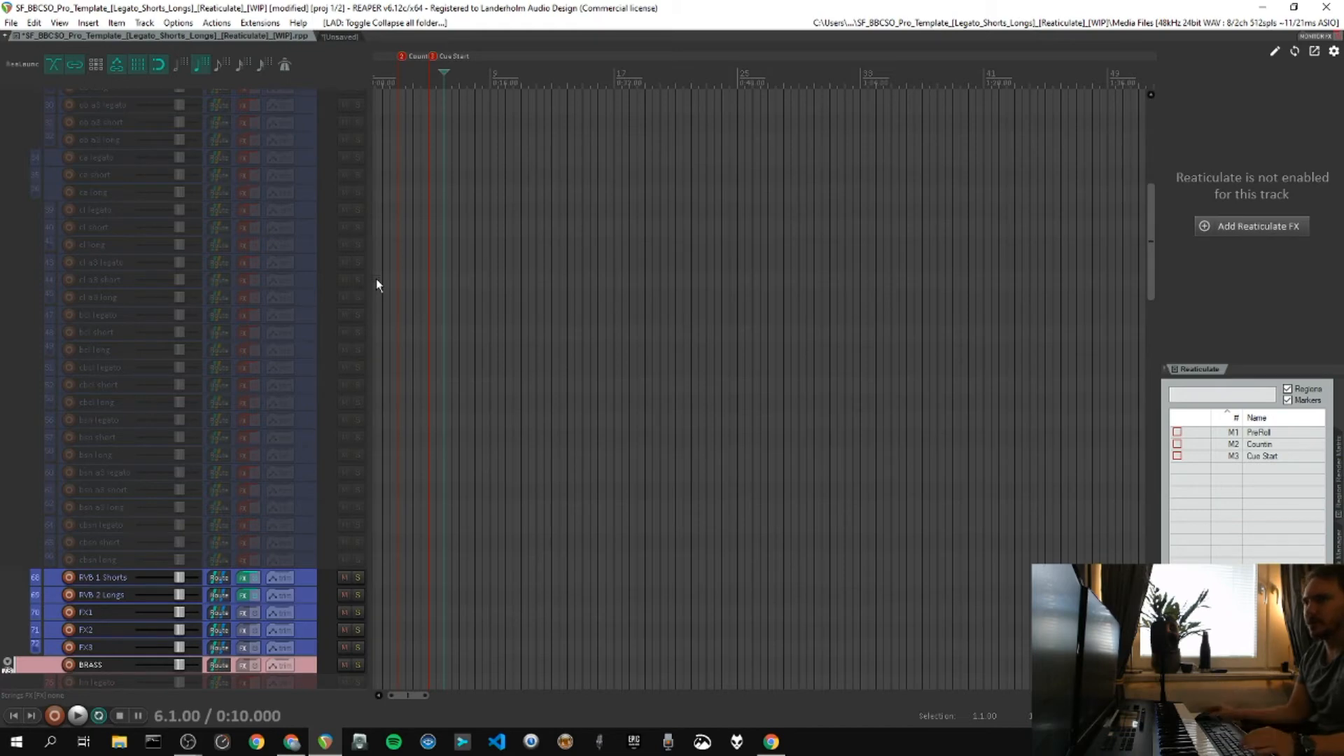
Find the action assigned to the NUM 7 shortcut in the action list and select SWS: Show all tracks.
{"action": "left_click", "coordinate": [223, 25]}
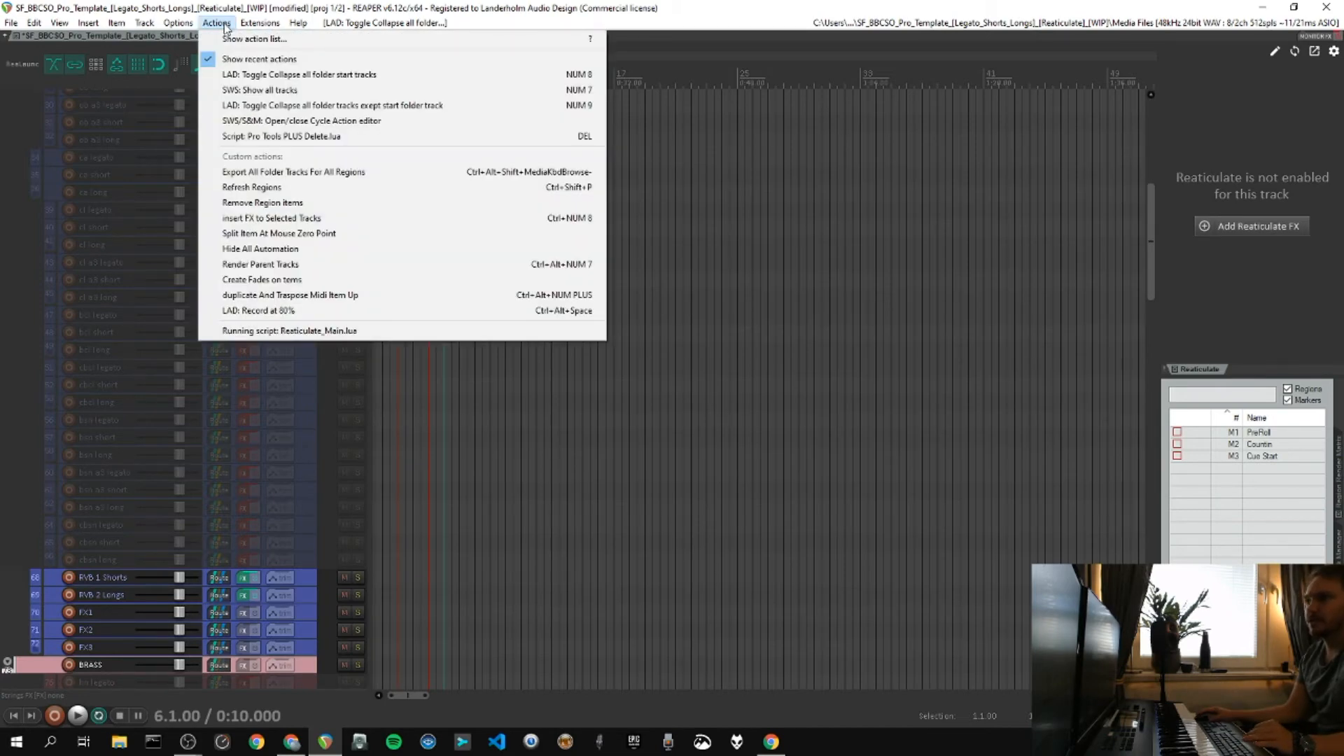
{"action": "left_click", "coordinate": [234, 36]}
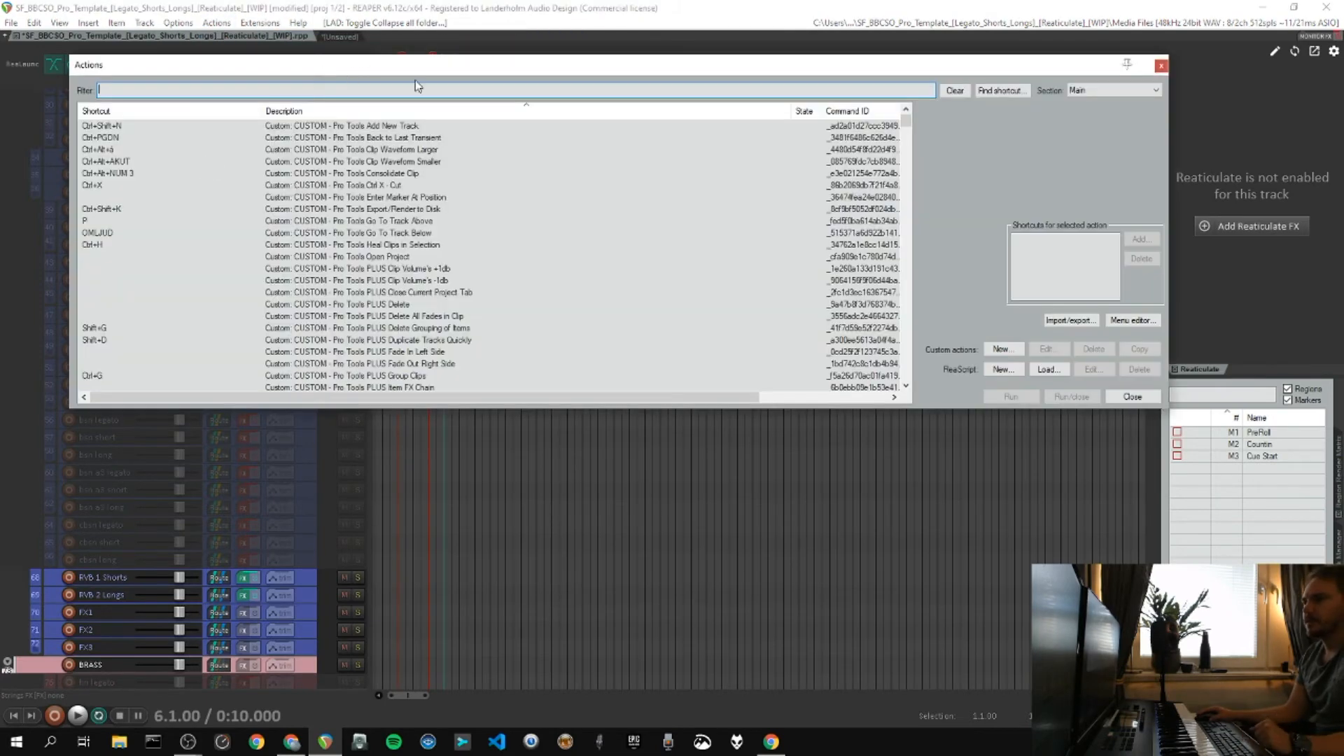
{"action": "left_click", "coordinate": [1011, 92]}
{"action": "key", "text": "KP_7"}
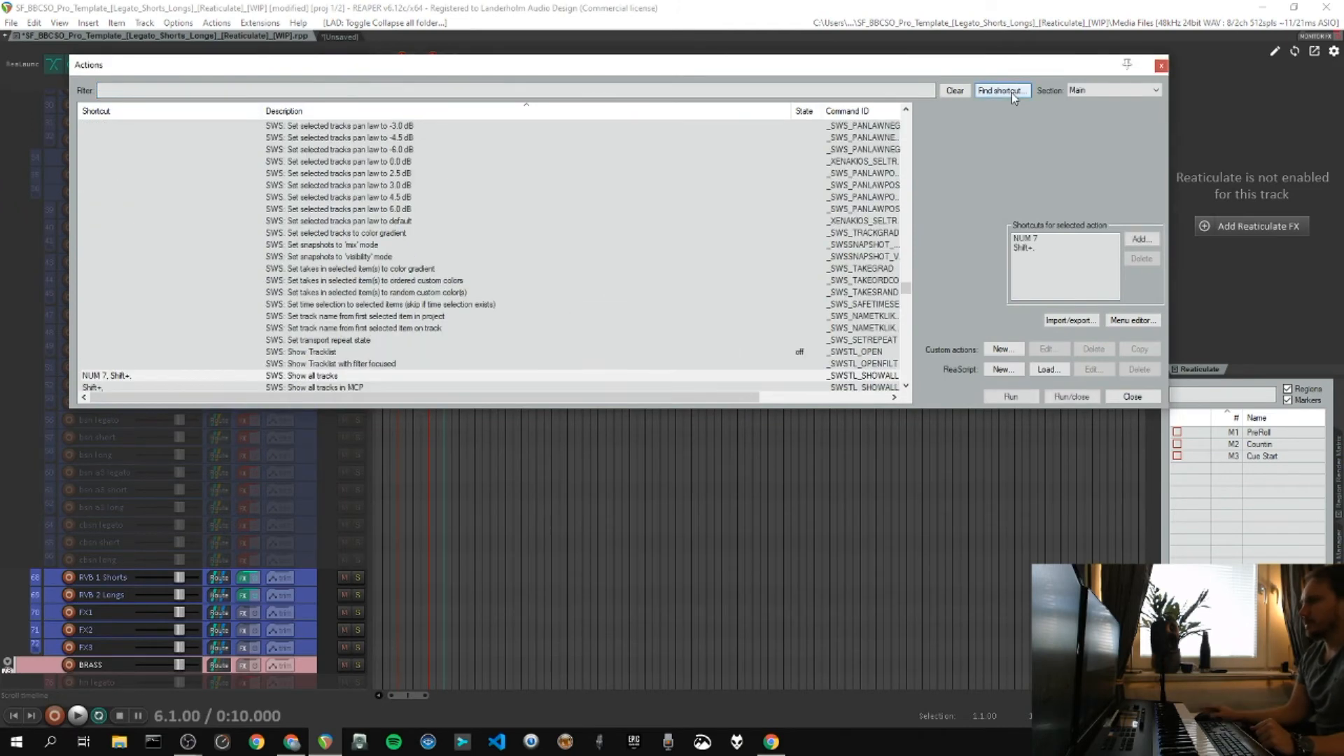
{"action": "left_click", "coordinate": [285, 378]}
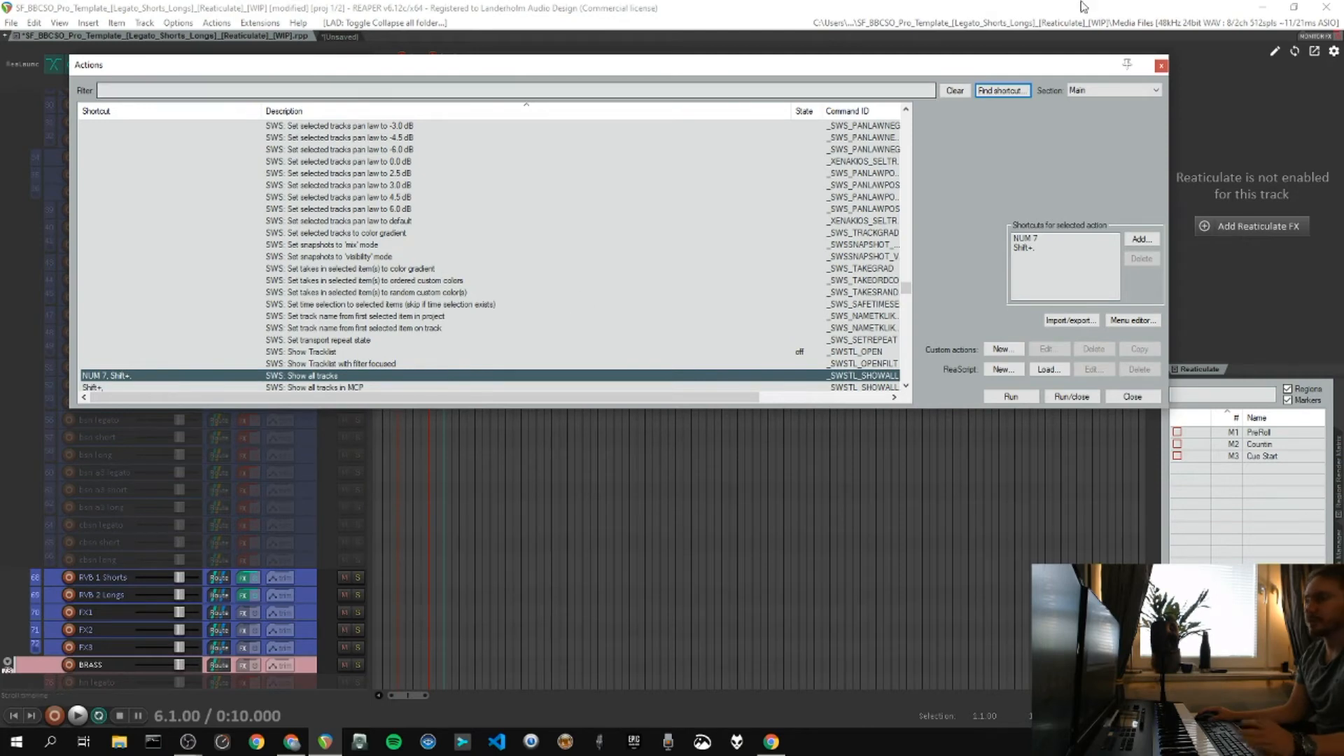
Undo the last folder-collapse toggle and run the collapse toggle for all folders twice from the top of the track list.
{"action": "key", "text": "Escape"}
{"action": "scroll", "coordinate": [157, 326], "scroll_direction": "up", "scroll_amount": 3}
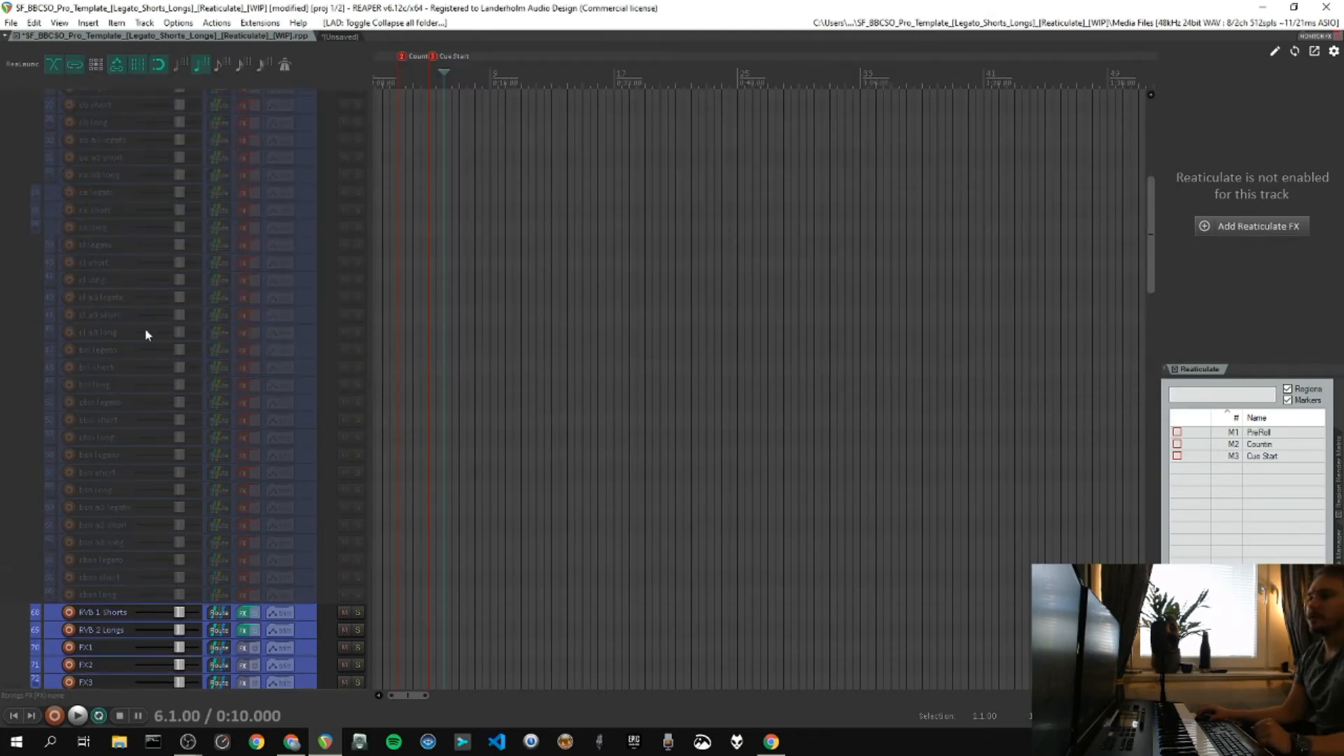
{"action": "scroll", "coordinate": [161, 199], "scroll_direction": "up", "scroll_amount": 1}
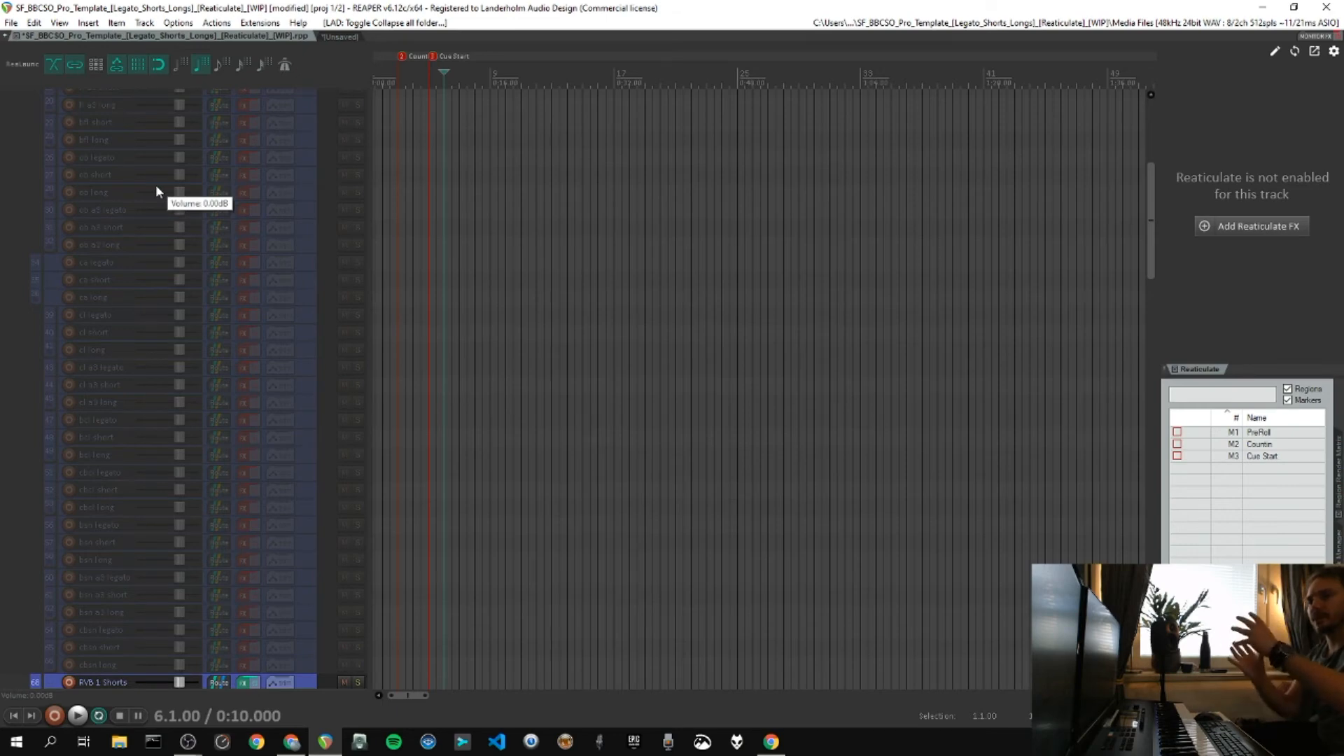
{"action": "key", "text": "ctrl+z"}
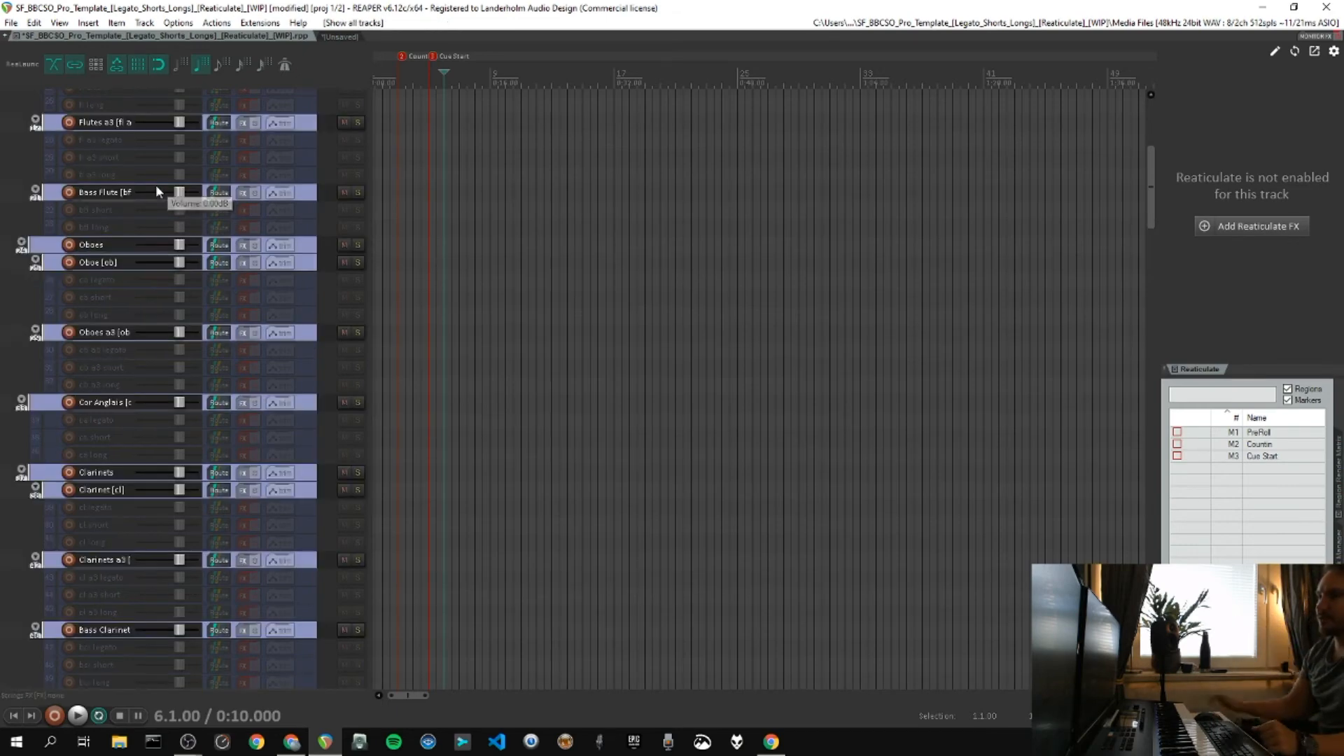
{"action": "scroll", "coordinate": [160, 185], "scroll_direction": "up", "scroll_amount": 1}
{"action": "scroll", "coordinate": [224, 243], "scroll_direction": "up", "scroll_amount": 14}
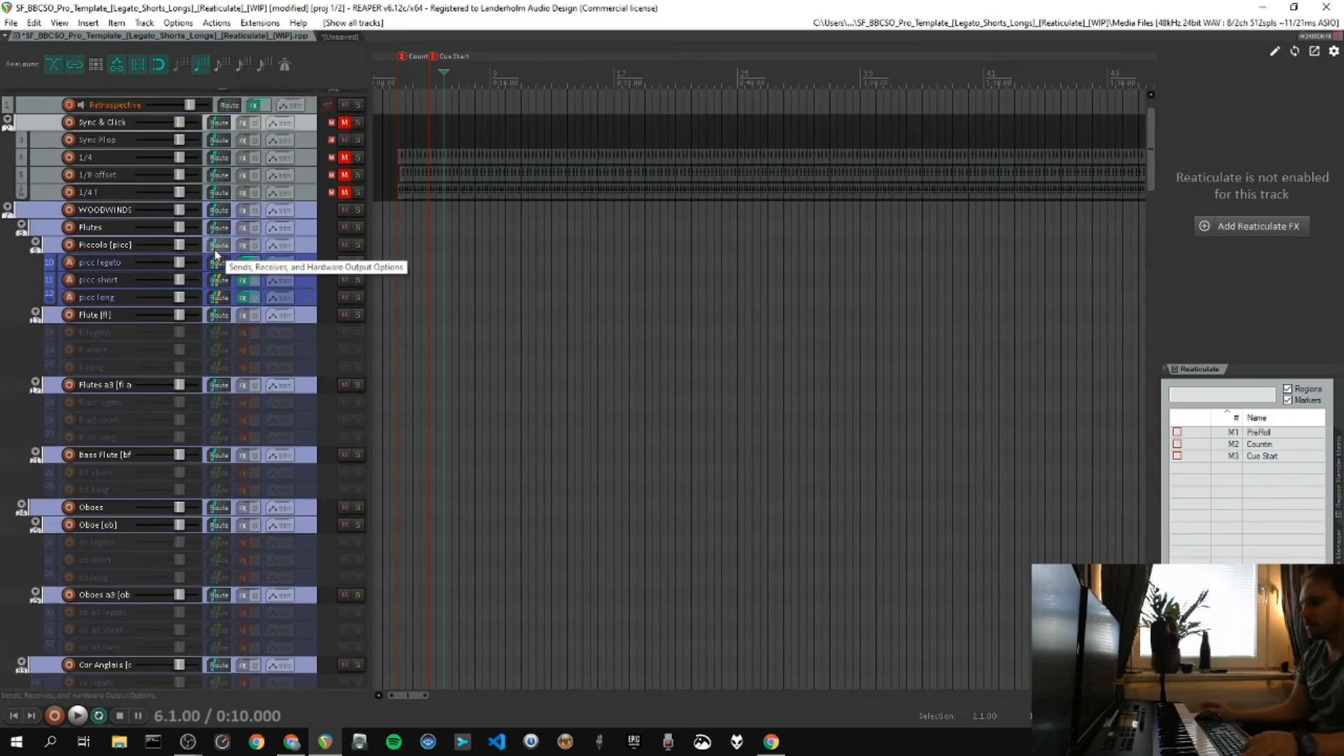
{"action": "key", "text": "c"}
{"action": "key", "text": "c"}
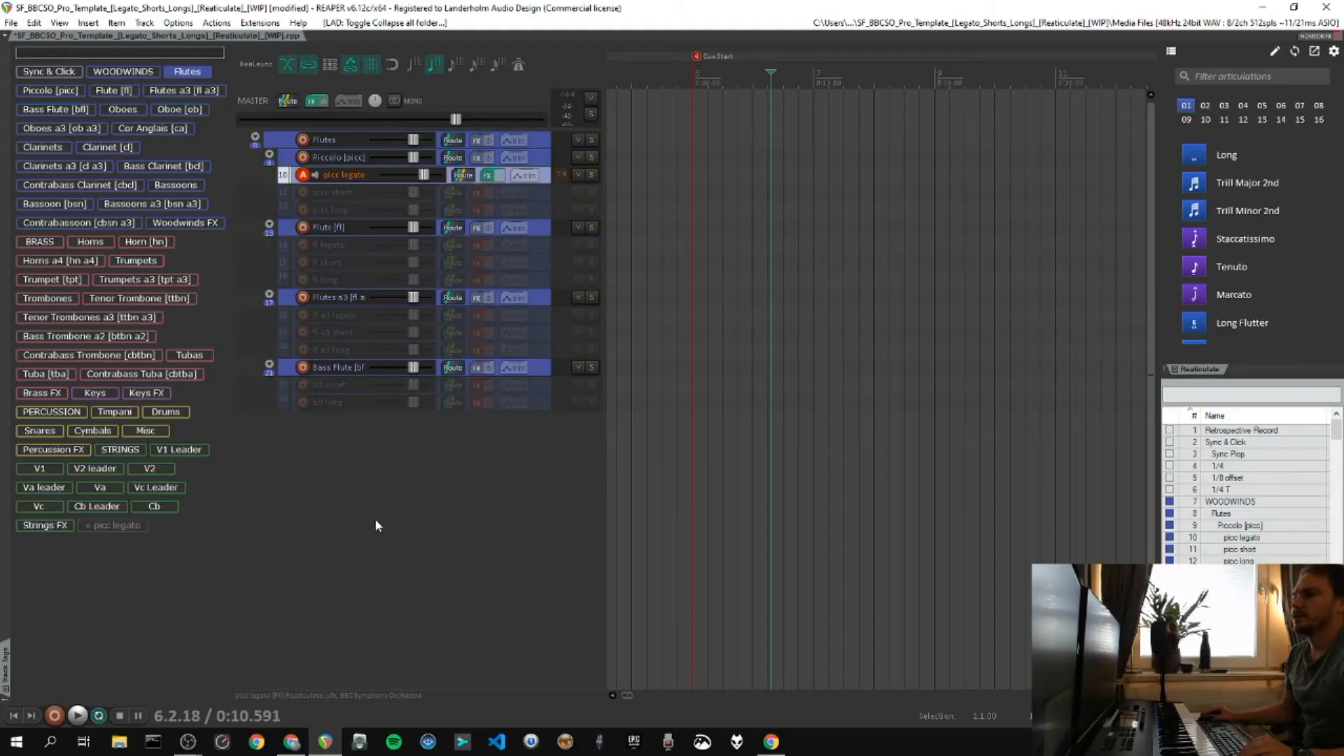
Filter the track list by the STRINGS tag and narrow it to the V1 Leader, V2 leader, Vc Leader and Cb Leader tags.
{"action": "left_click", "coordinate": [119, 450]}
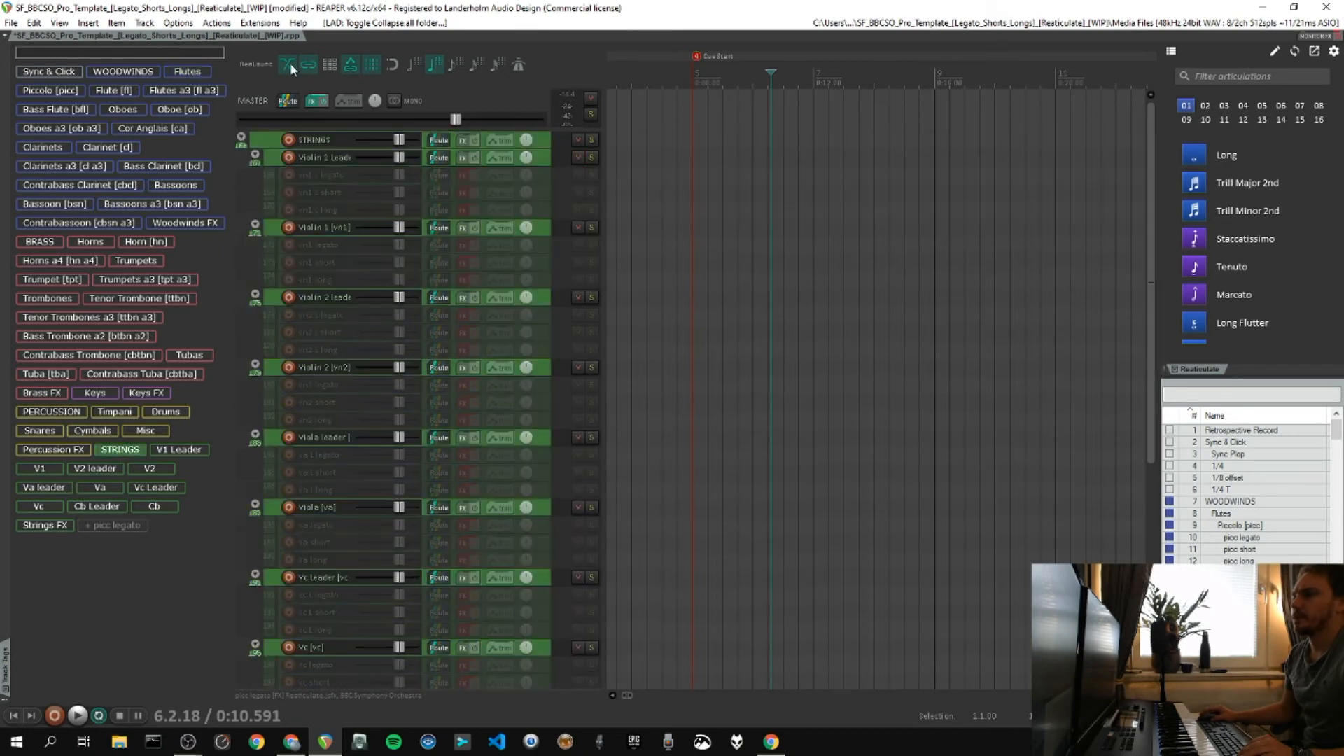
{"action": "scroll", "coordinate": [312, 238], "scroll_direction": "down", "scroll_amount": 9}
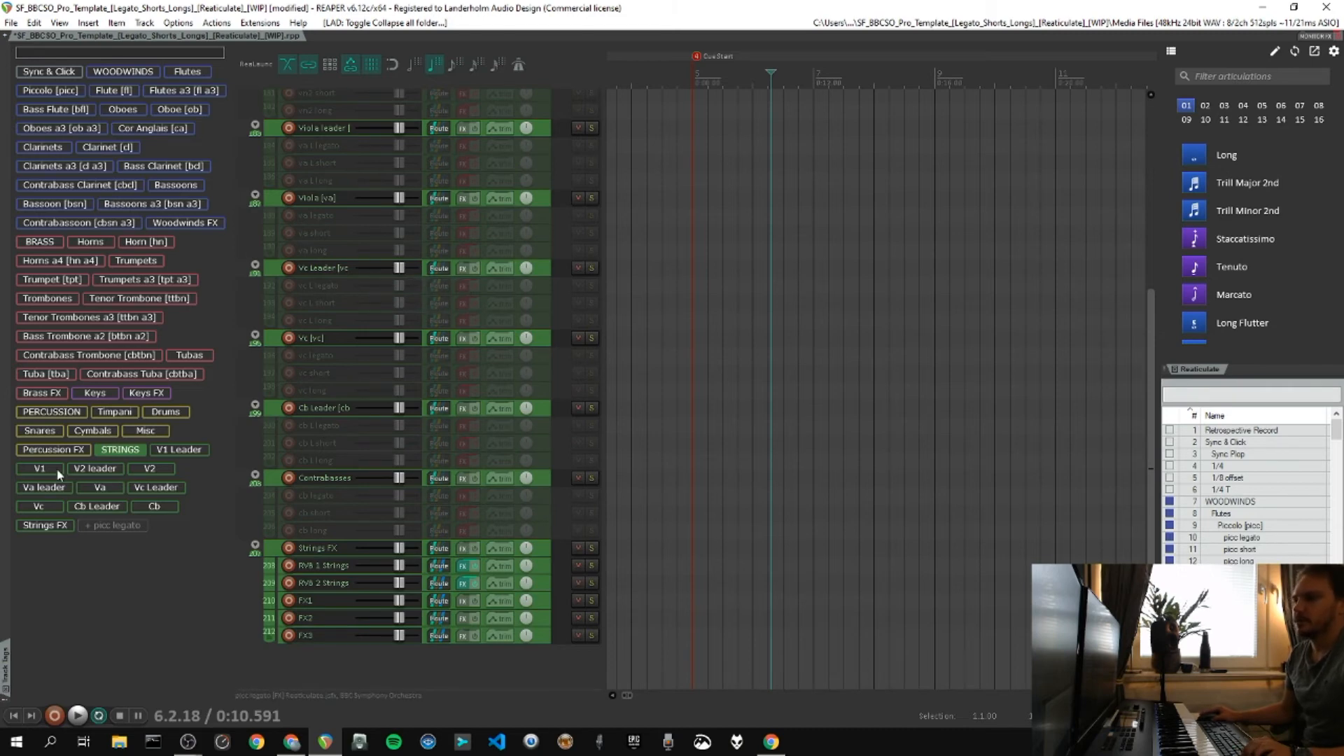
{"action": "left_click", "coordinate": [94, 470]}
{"action": "left_click", "coordinate": [177, 450], "text": "ctrl"}
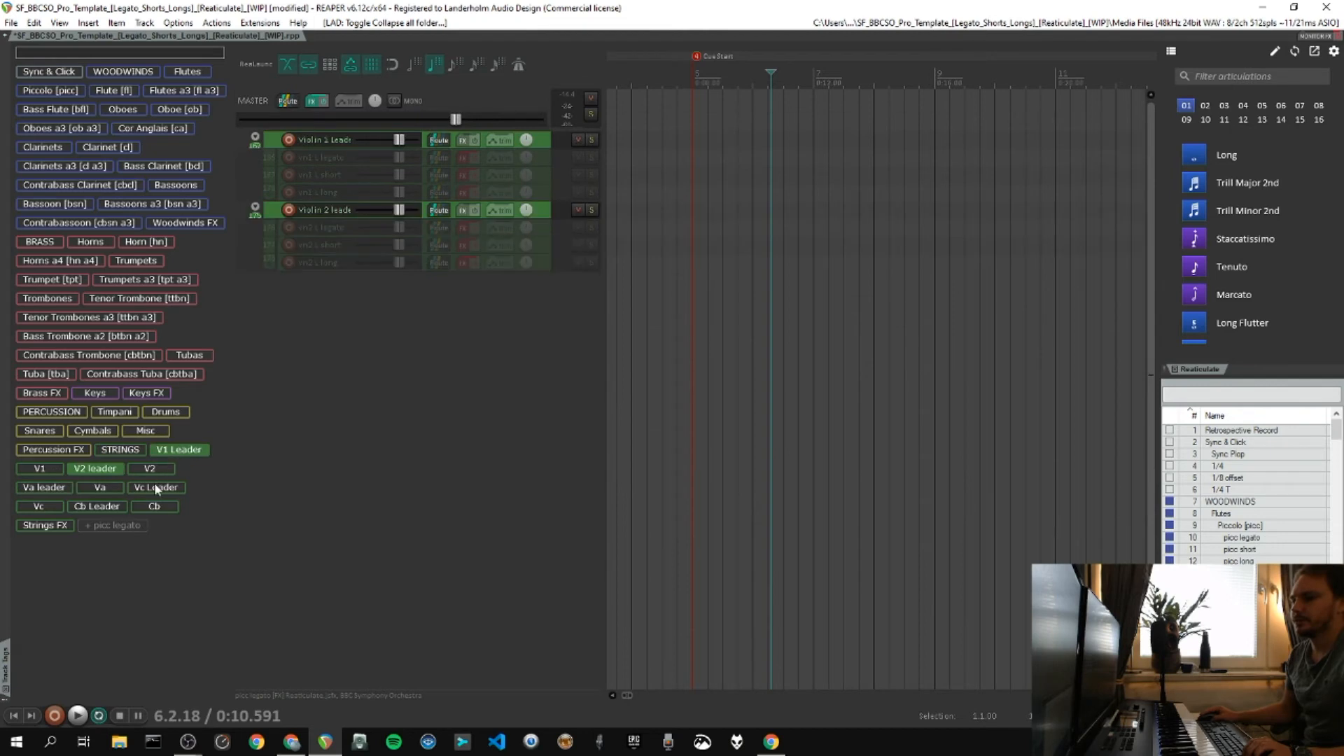
{"action": "left_click", "coordinate": [157, 488], "text": "ctrl"}
{"action": "left_click", "coordinate": [112, 507], "text": "ctrl"}
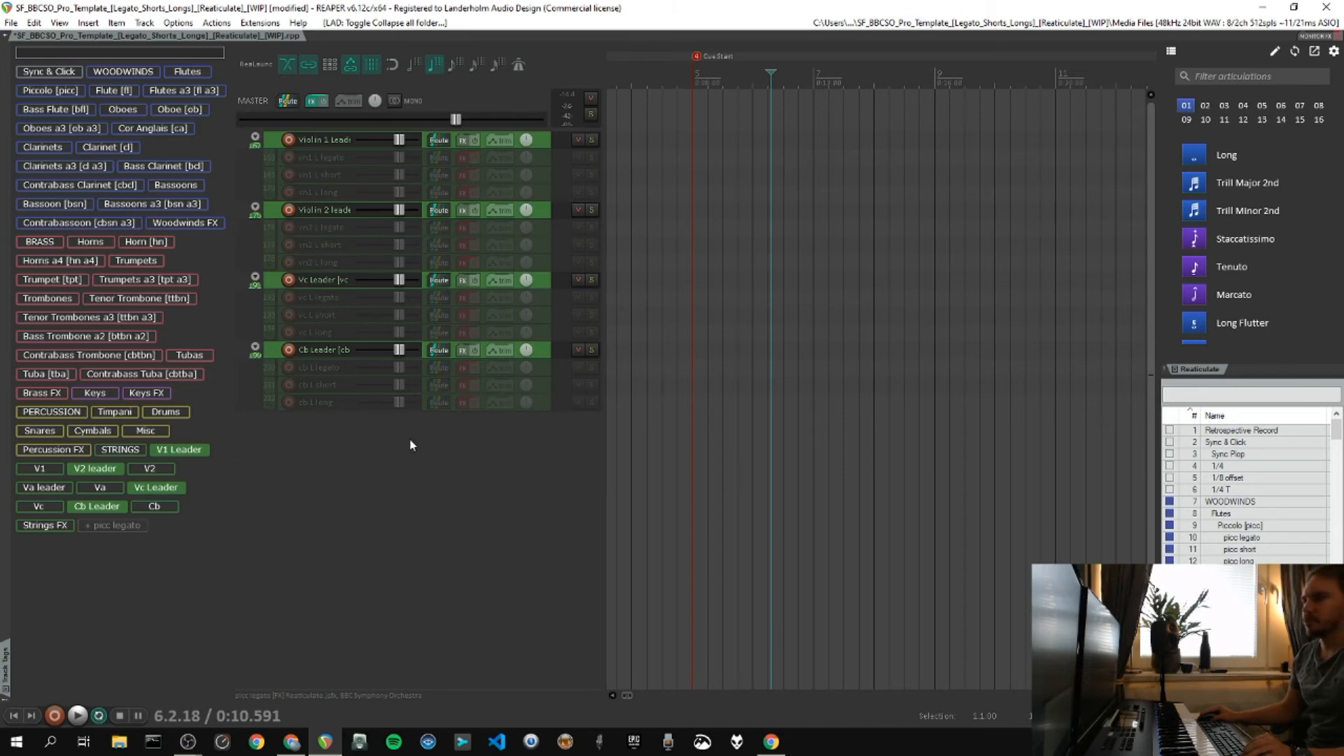
Select all displayed leader tracks and create a track tag named Strings First Chairs from the selection.
{"action": "key", "text": "ctrl+a"}
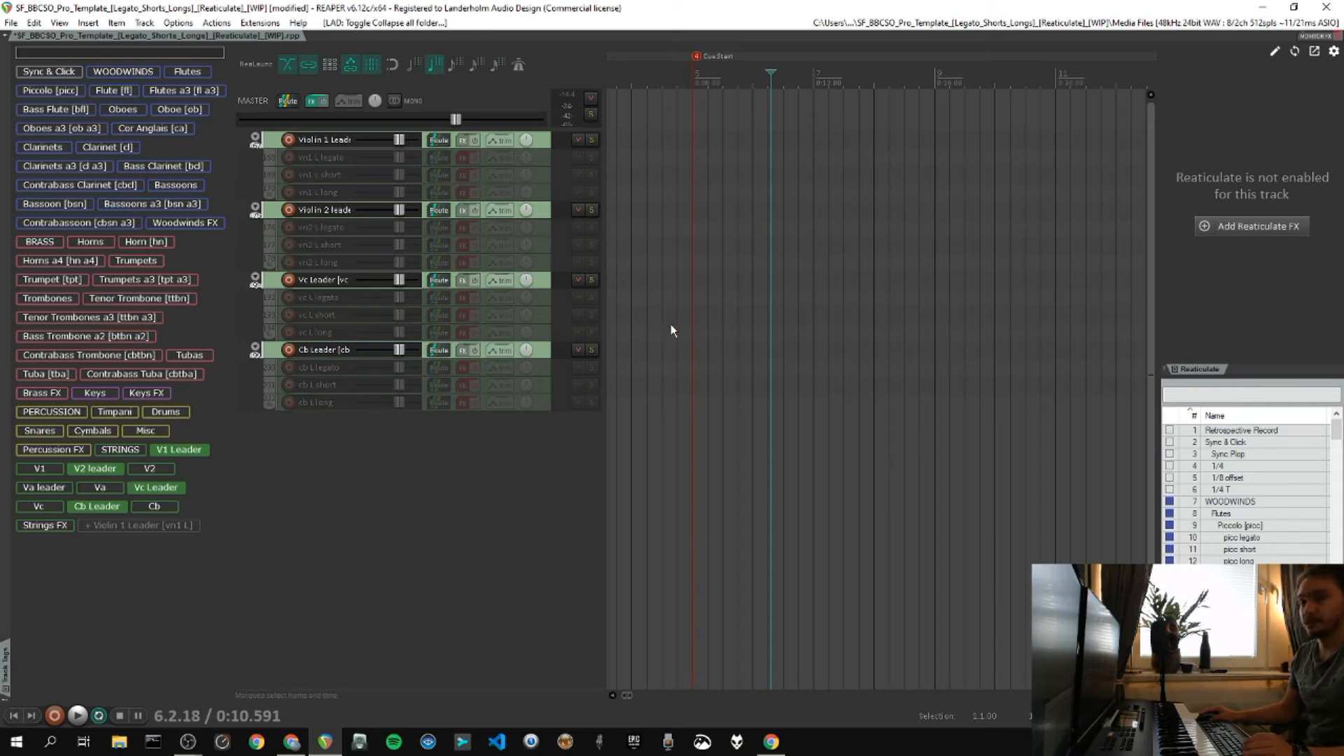
{"action": "right_click", "coordinate": [118, 605]}
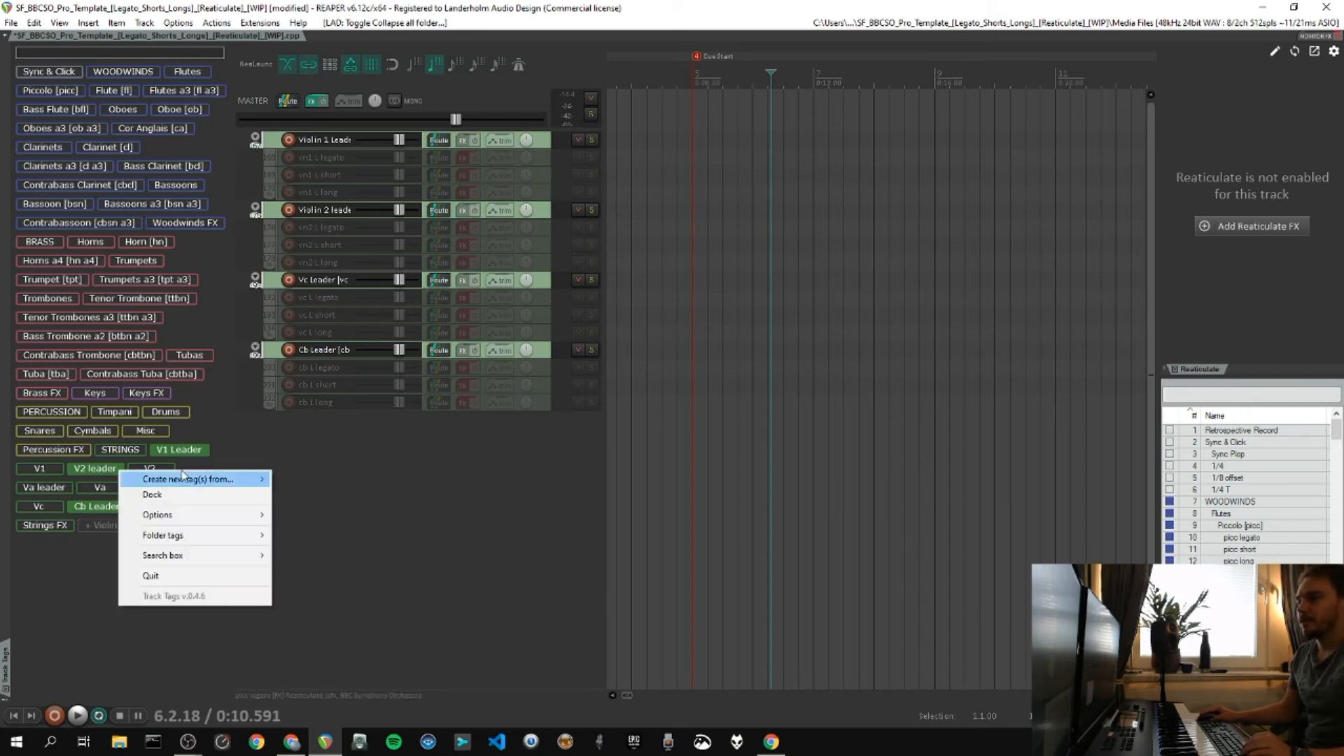
{"action": "mouse_move", "coordinate": [191, 486]}
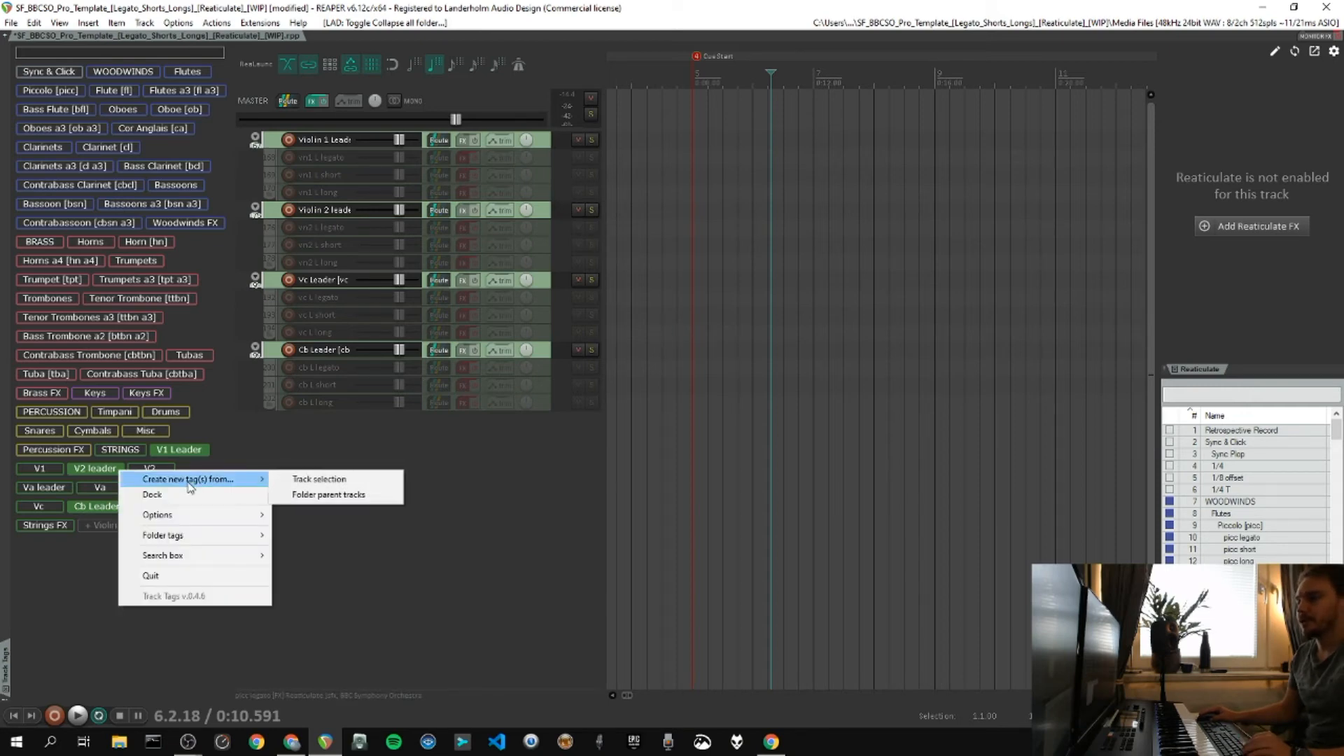
{"action": "left_click", "coordinate": [287, 482]}
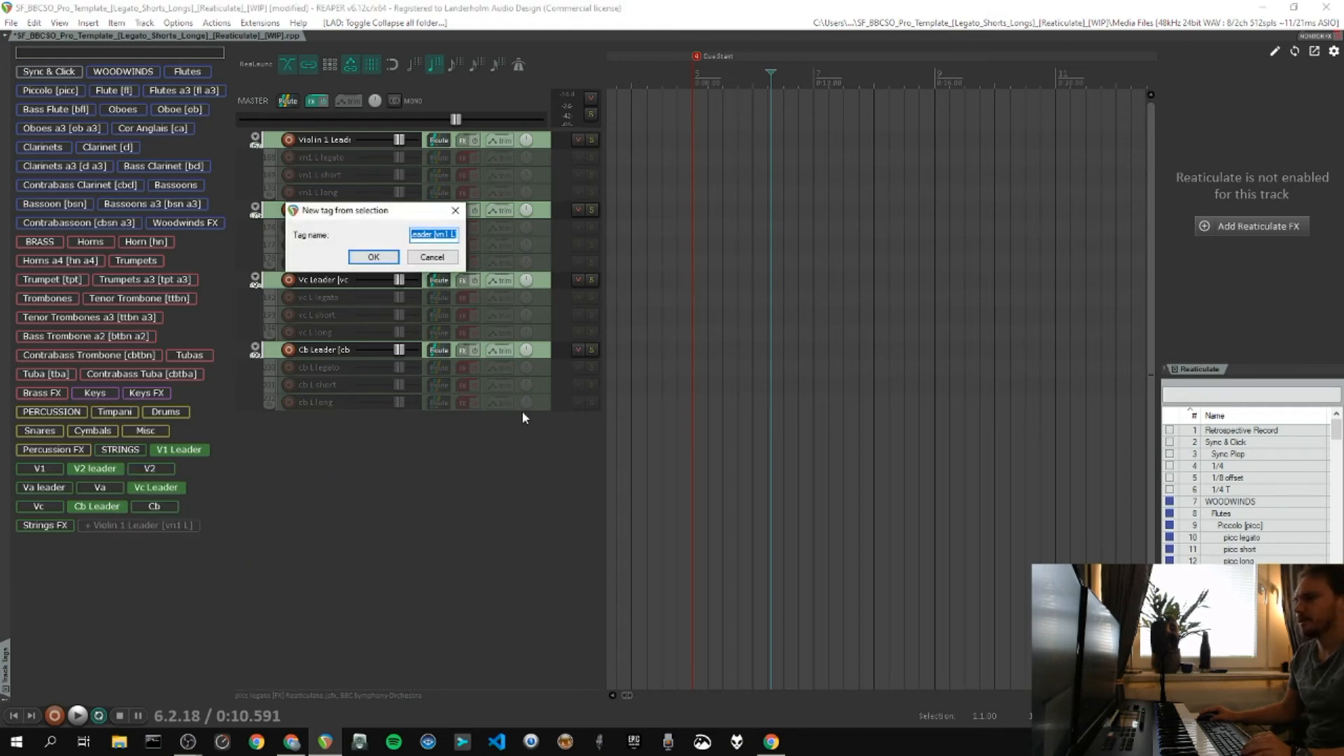
{"action": "type", "text": "First Chairs"}
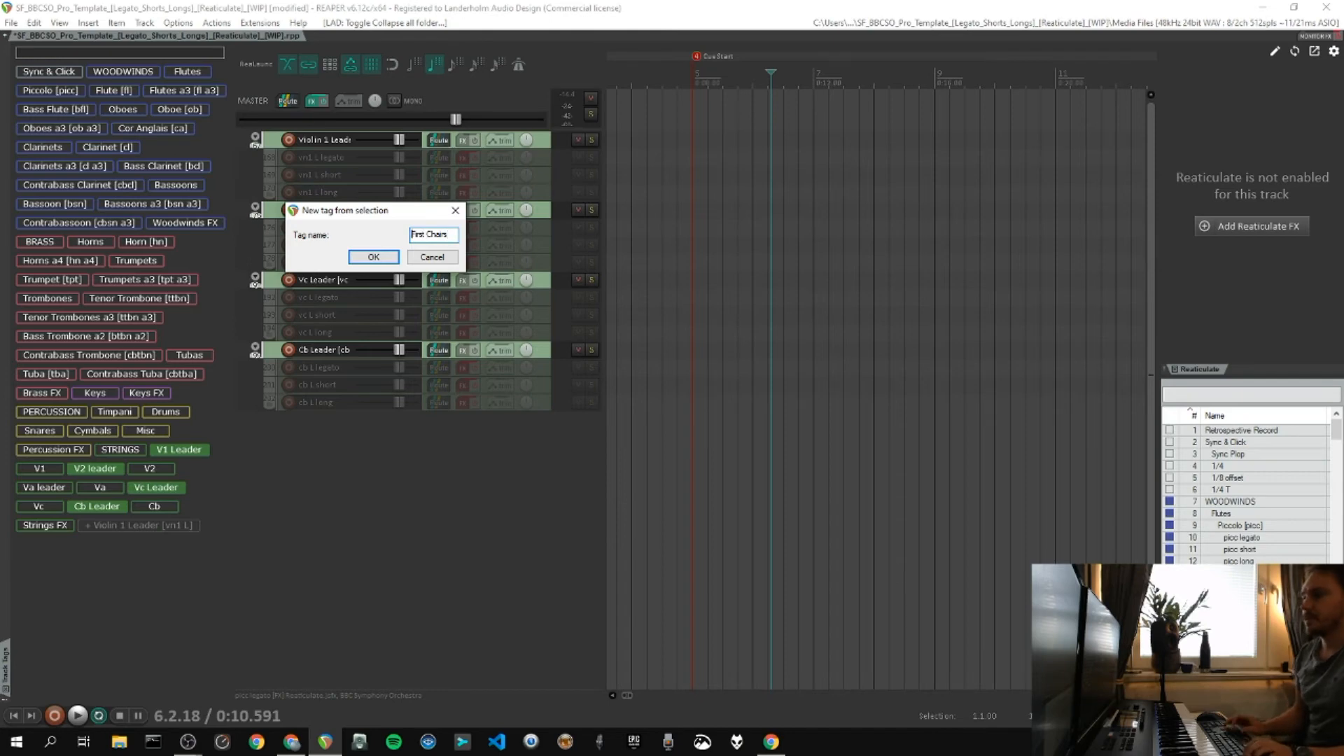
{"action": "type", "text": "Strings"}
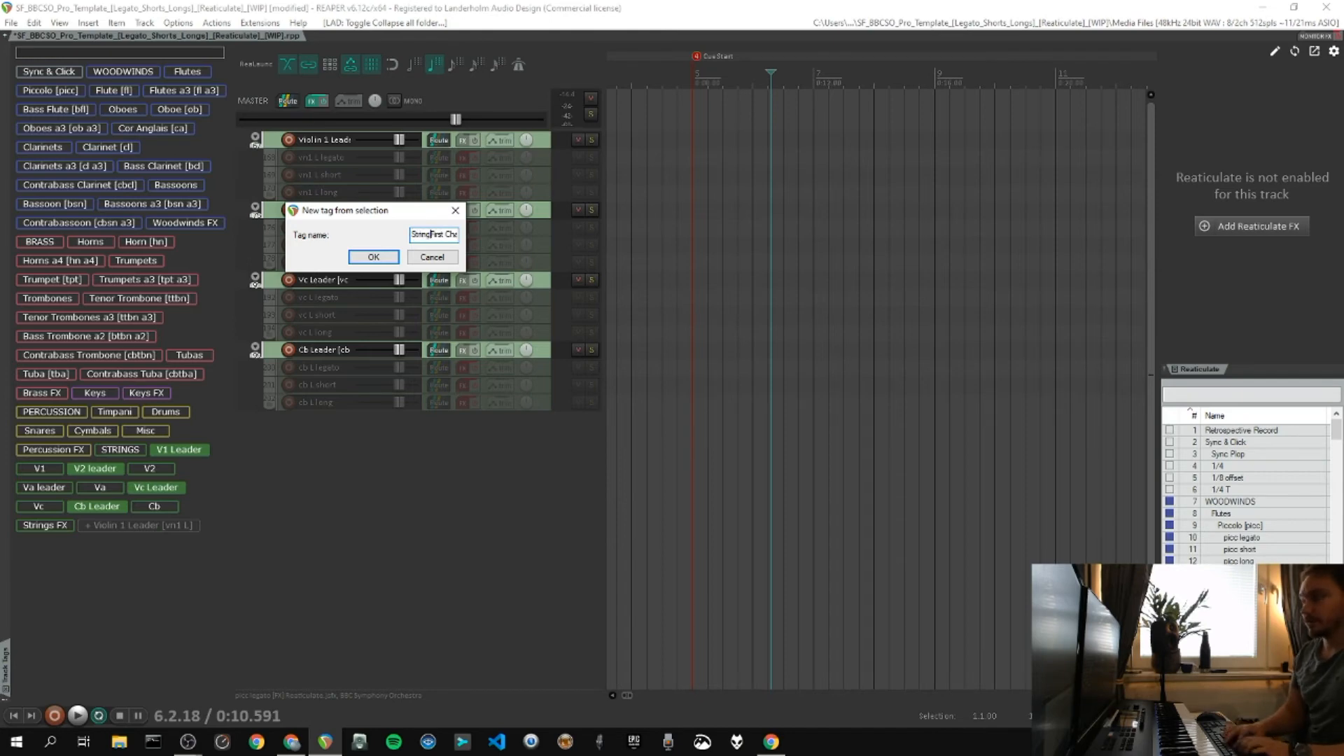
{"action": "key", "text": "Return"}
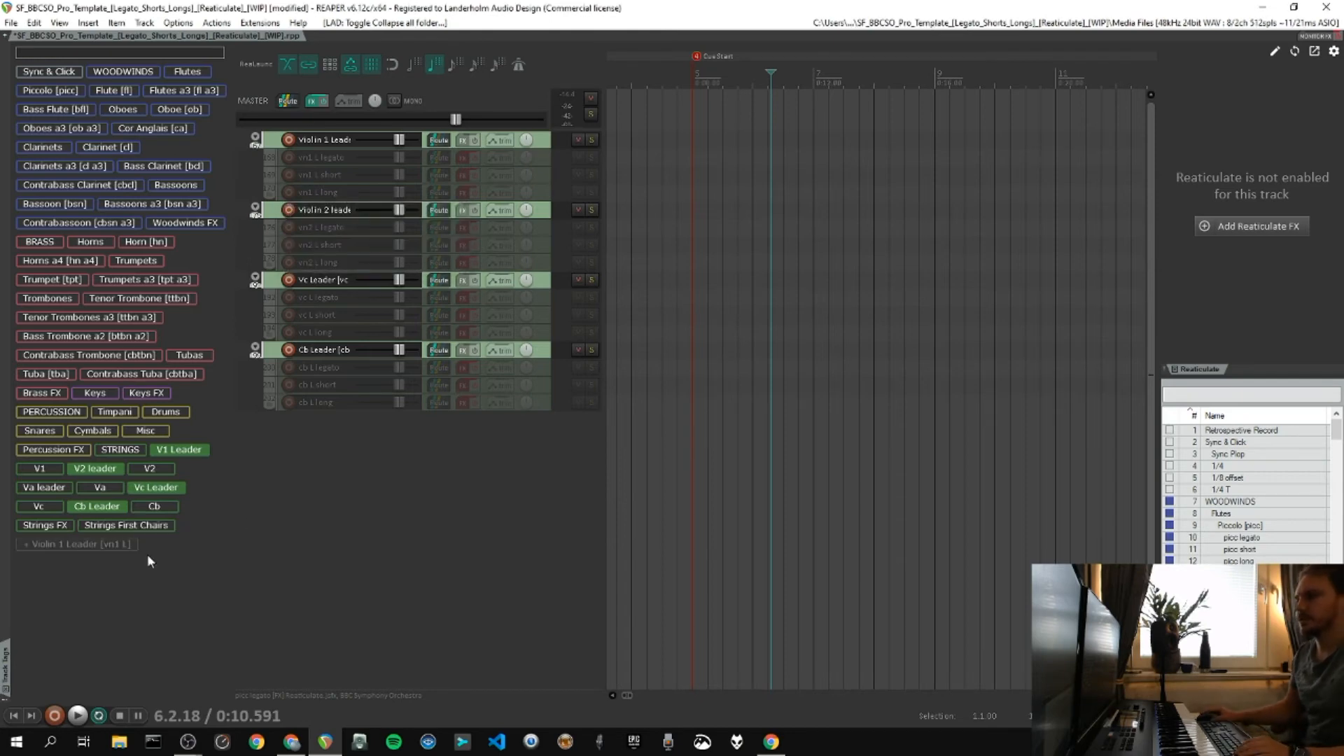
Show the Strings First Chairs tracks together with the Strings FX tracks, and clear both tag filters.
{"action": "left_click", "coordinate": [139, 528]}
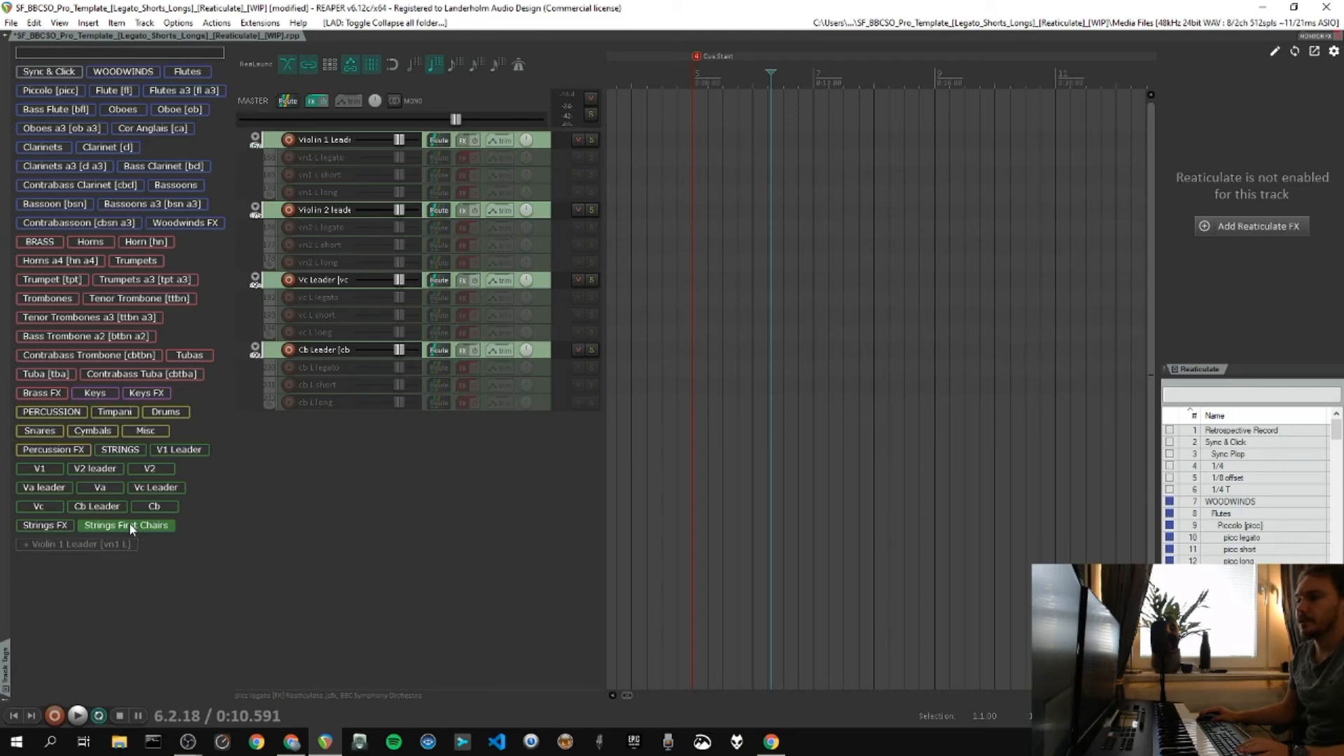
{"action": "left_click", "coordinate": [52, 526]}
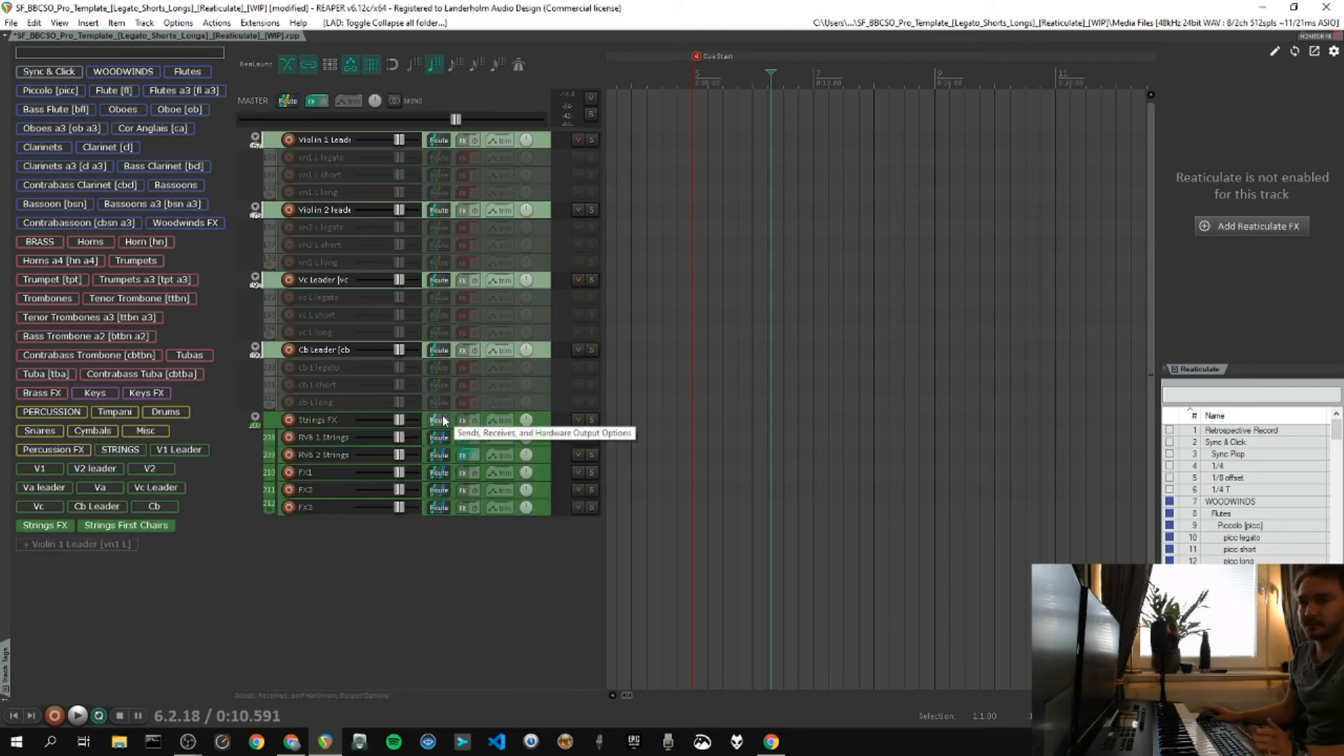
{"action": "left_click", "coordinate": [101, 527]}
{"action": "left_click", "coordinate": [46, 527]}
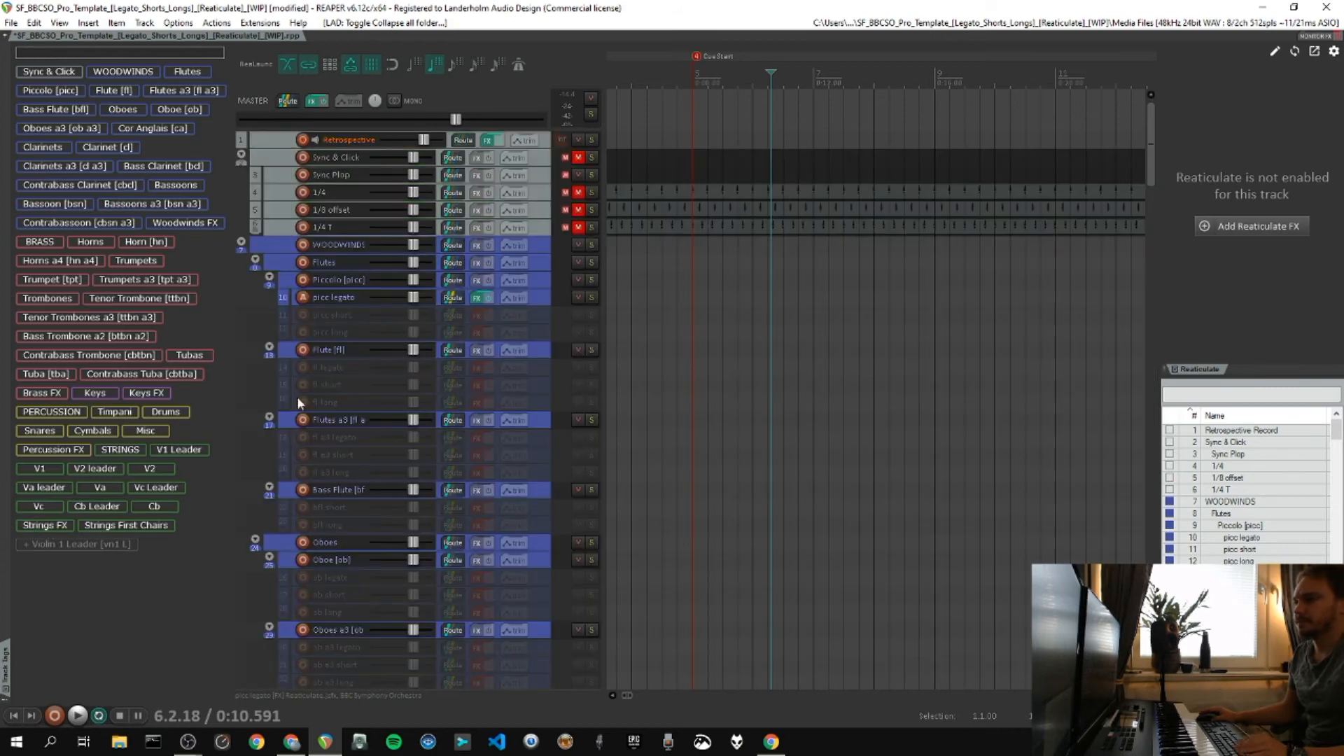
Search the track tags for "fx" and for "rv" to view the matching tracks, and clear the search.
{"action": "left_click", "coordinate": [89, 53]}
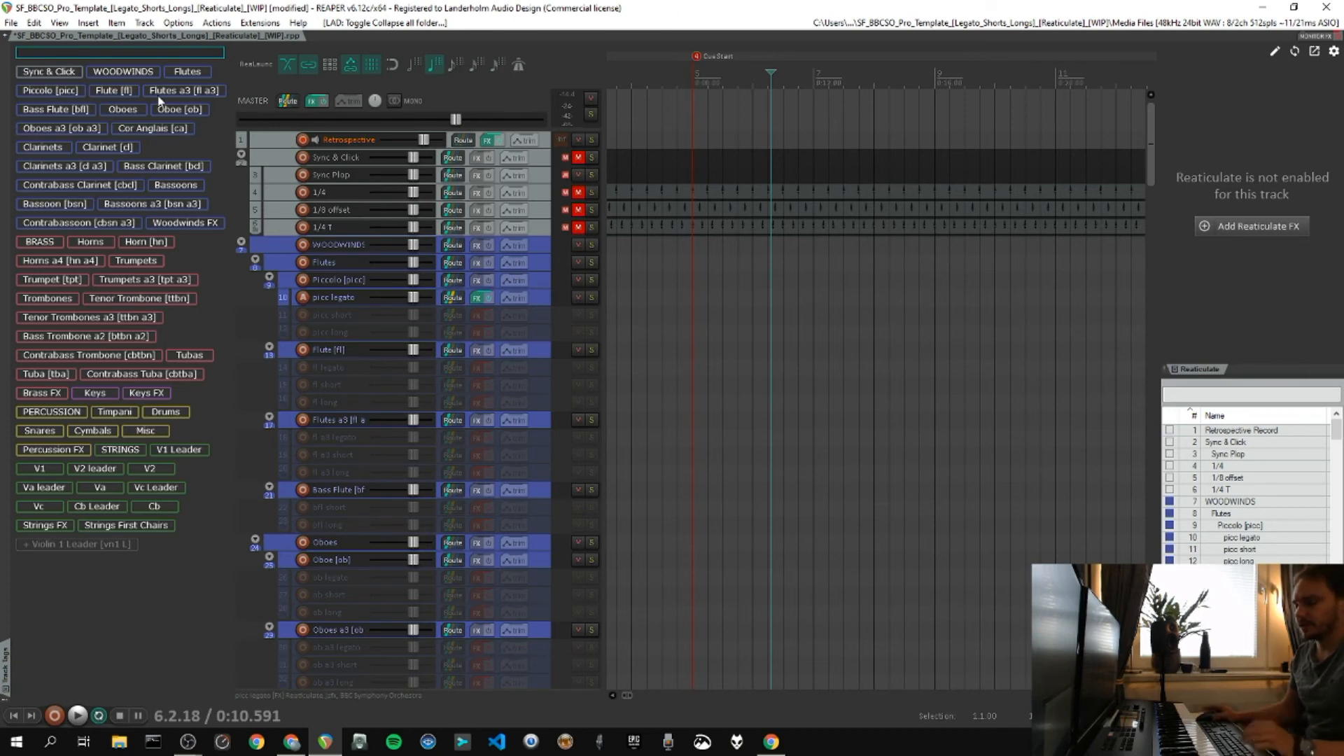
{"action": "type", "text": "fx"}
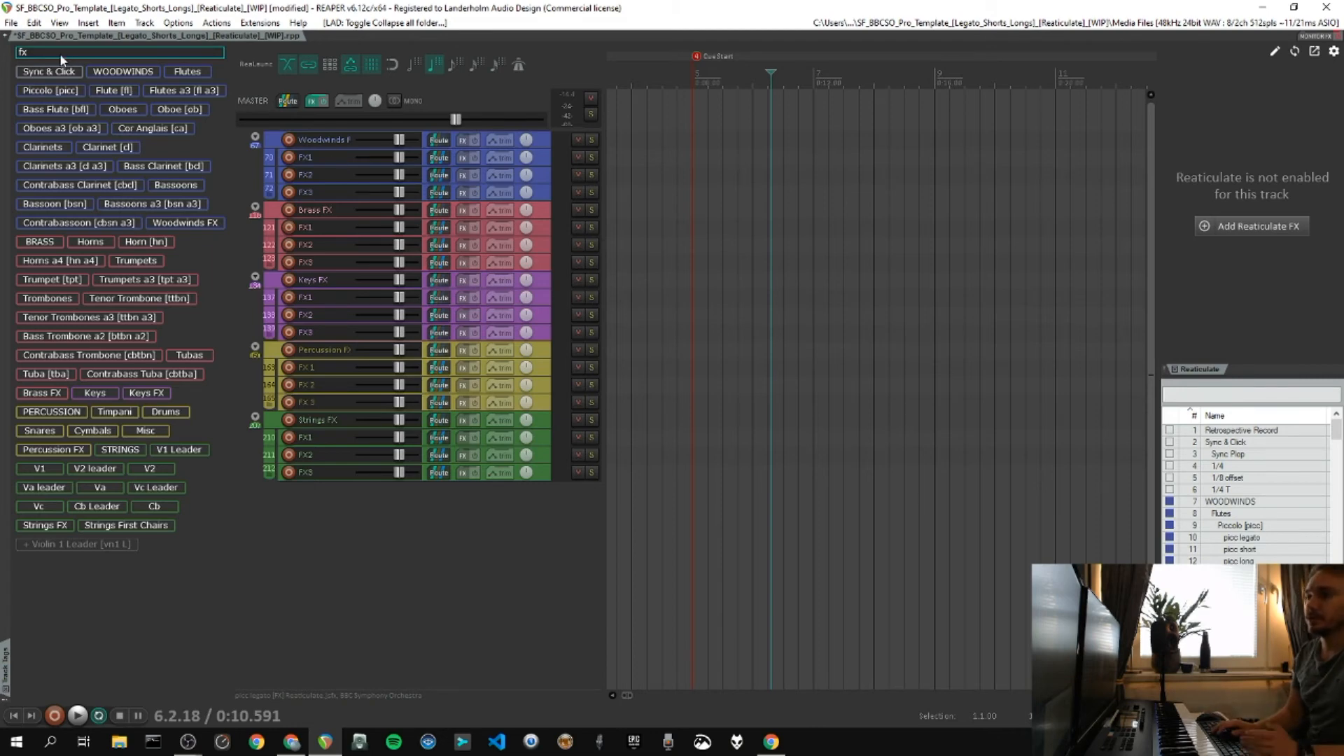
{"action": "key", "text": "BackSpace"}
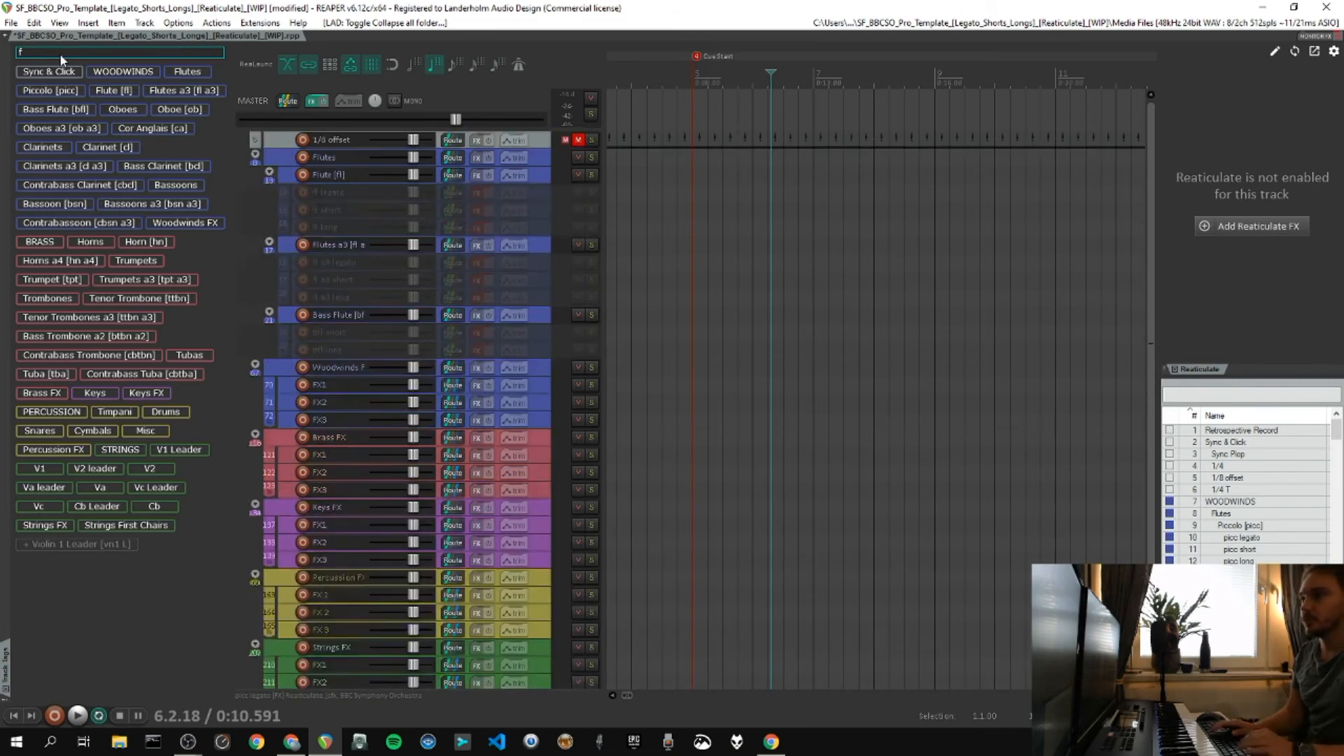
{"action": "key", "text": "BackSpace"}
{"action": "type", "text": "rv"}
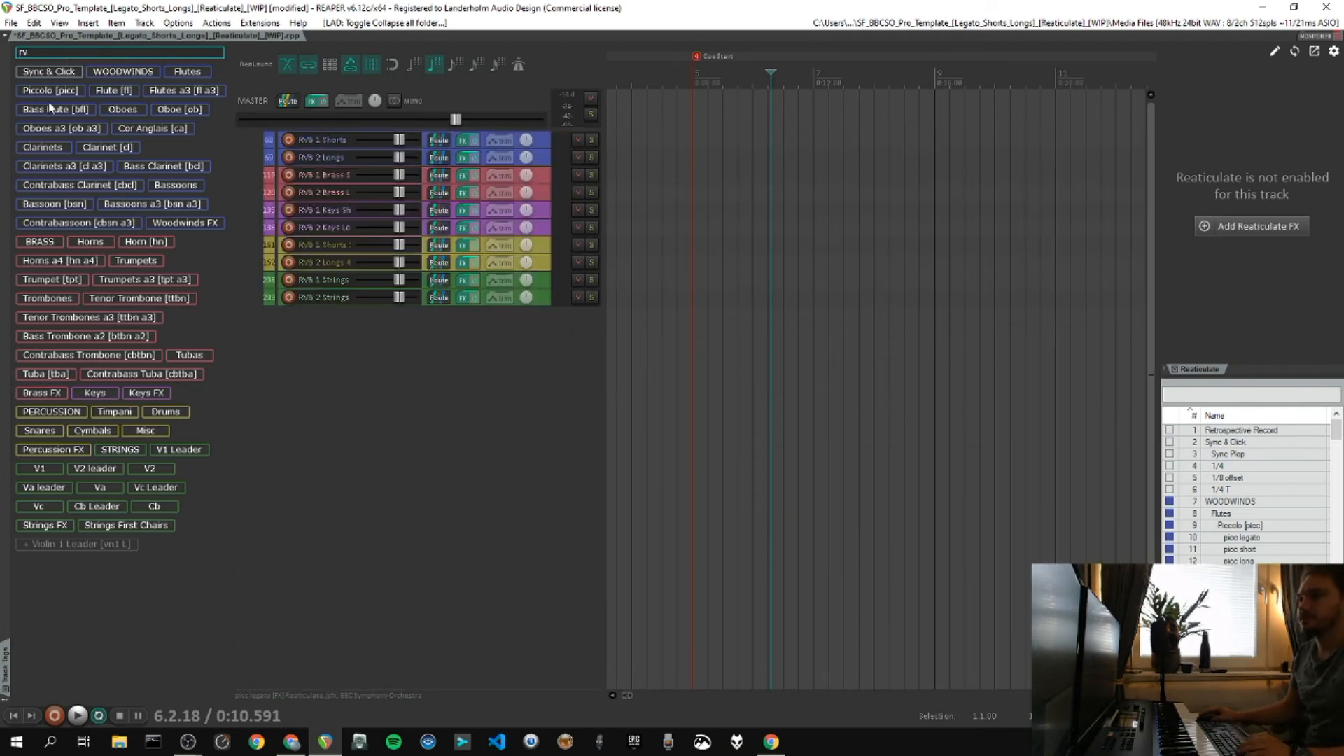
{"action": "key", "text": "BackSpace"}
{"action": "key", "text": "BackSpace"}
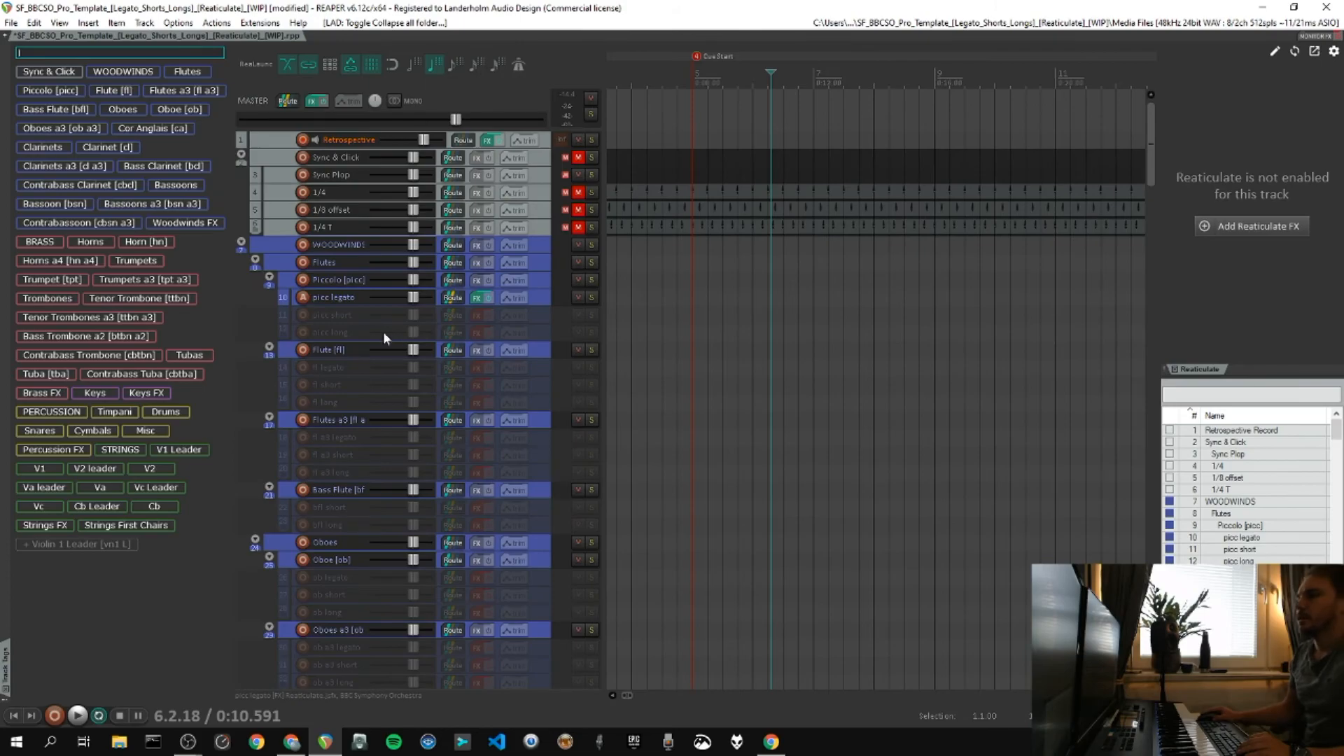
Bring up the region and marker list and delete the unnamed marker following Cue Start.
{"action": "scroll", "coordinate": [367, 296], "scroll_direction": "down", "scroll_amount": 2}
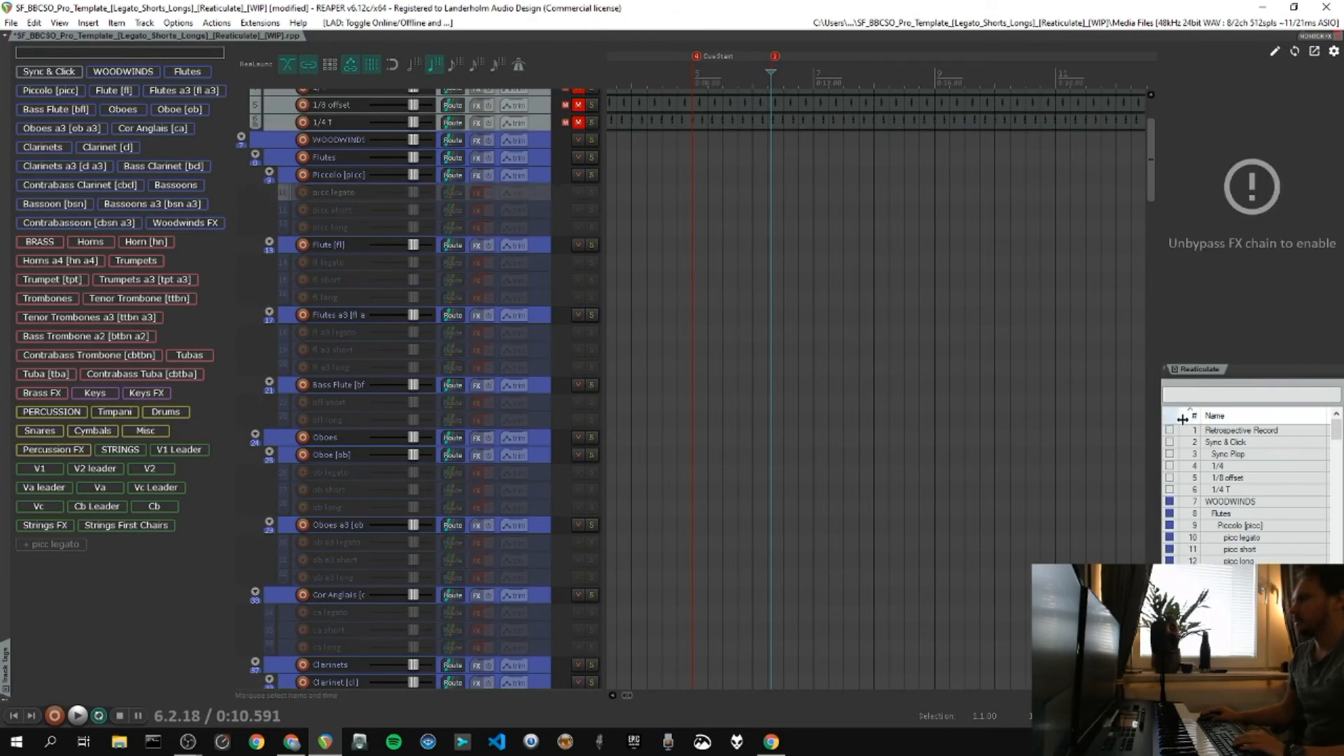
{"action": "scroll", "coordinate": [840, 363], "scroll_direction": "up", "scroll_amount": 3}
{"action": "key", "text": "ctrl+alt+r"}
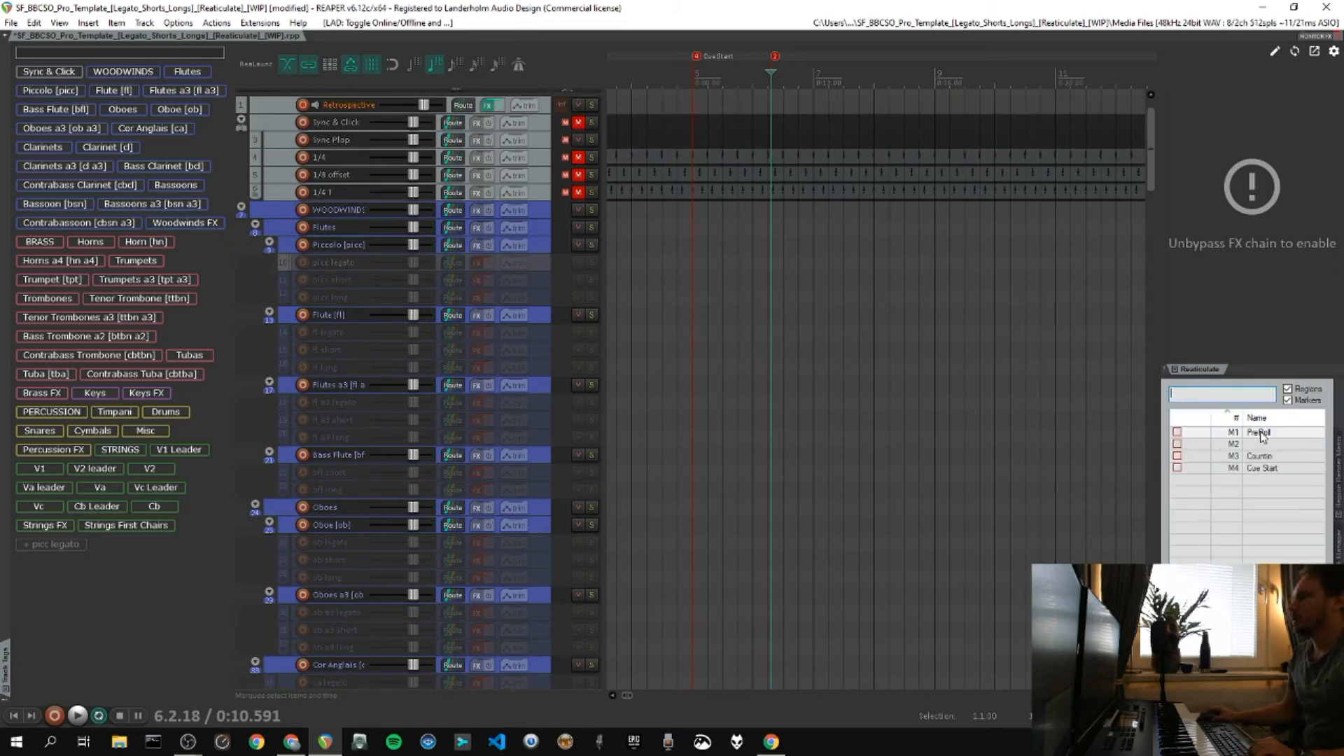
{"action": "left_click", "coordinate": [775, 56], "text": "alt"}
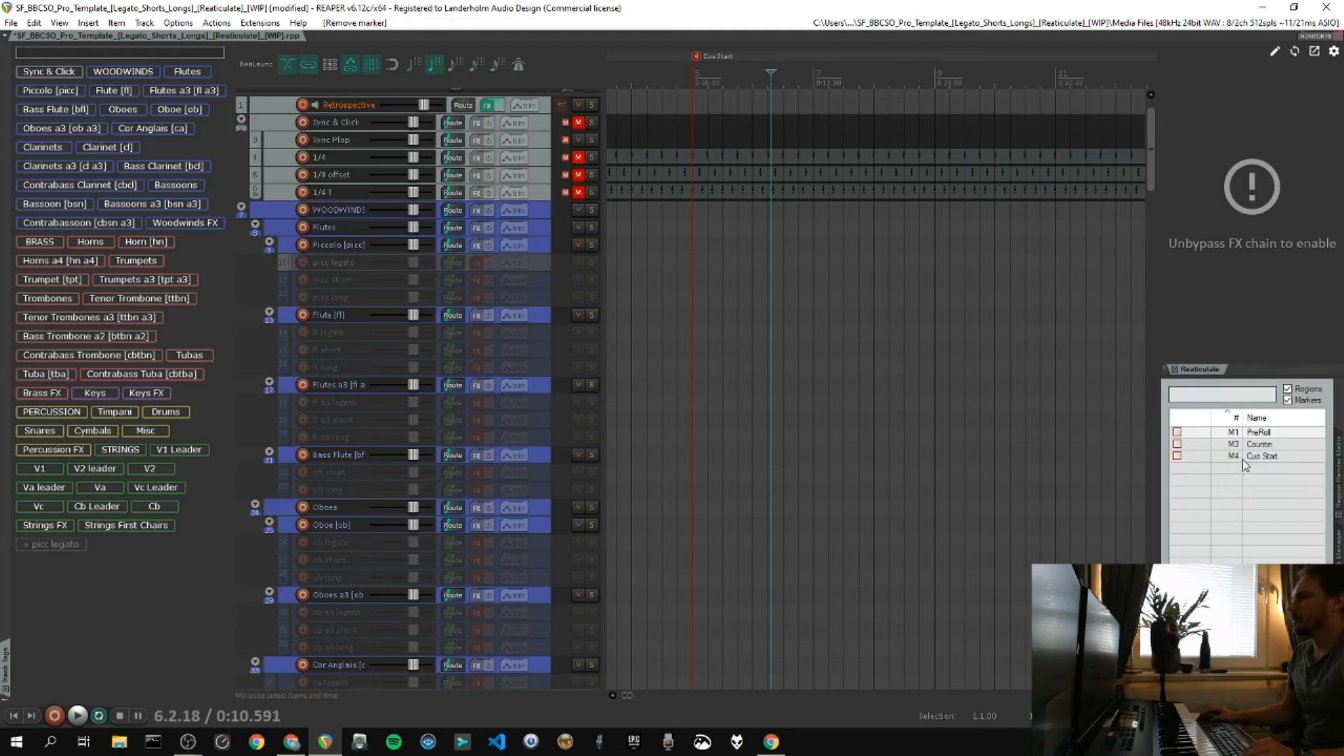
Jump the edit cursor to the PreRoll, Countin and Cue Start markers in turn.
{"action": "left_click", "coordinate": [1280, 433]}
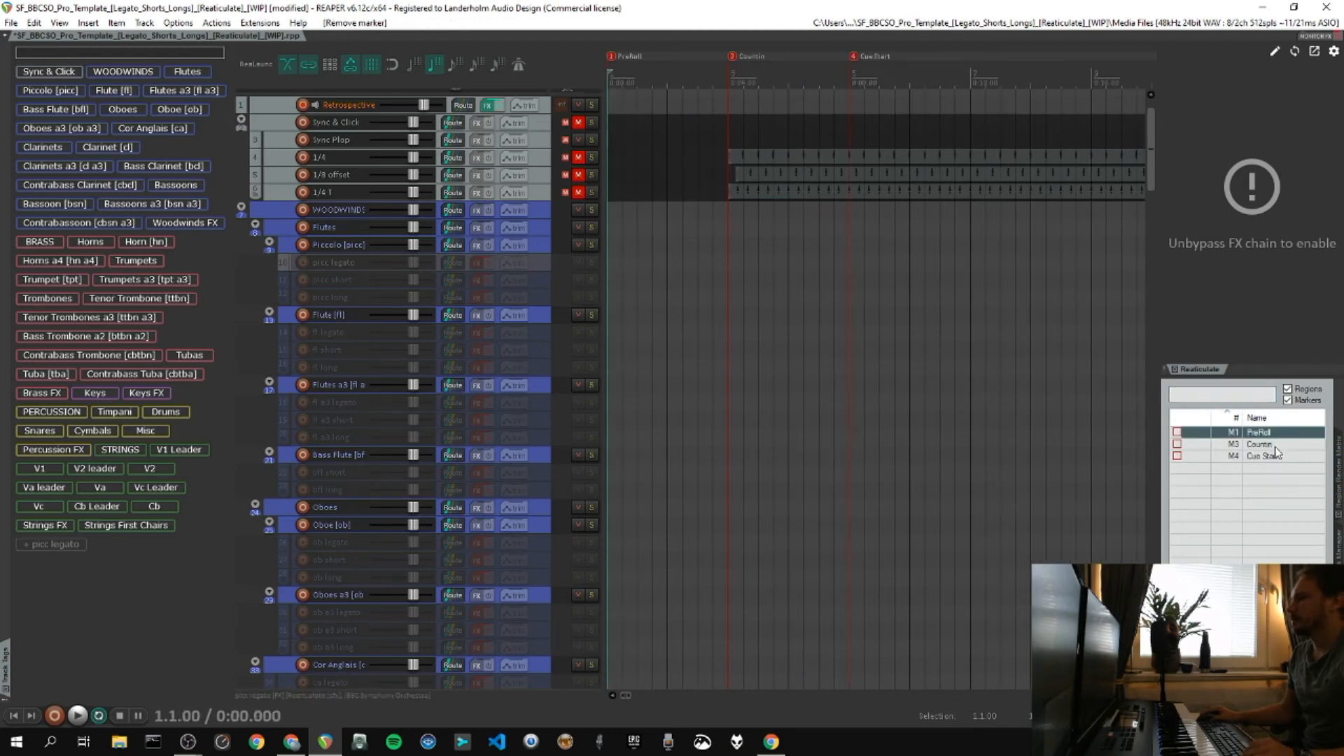
{"action": "left_click", "coordinate": [1276, 446]}
{"action": "left_click", "coordinate": [1263, 456]}
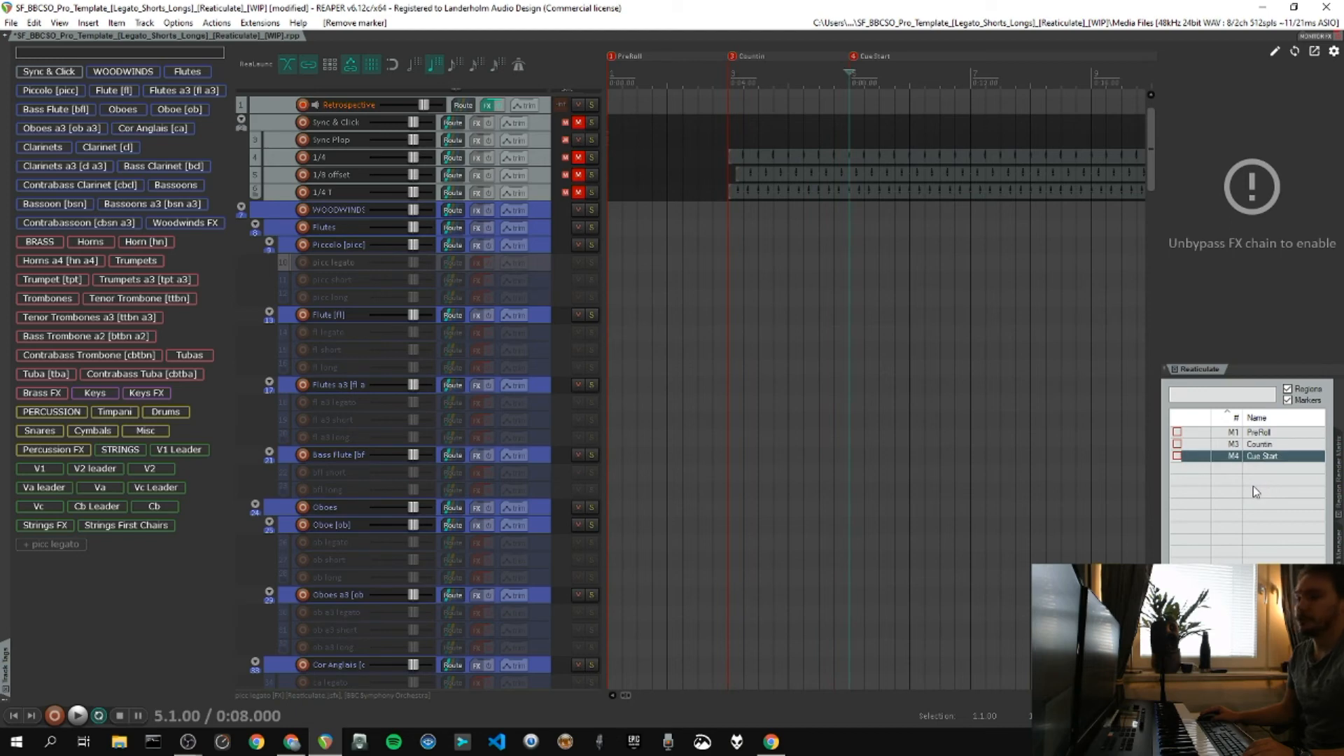
Enable snapping and add three unnamed markers at measures 9, 11 and 13.
{"action": "scroll", "coordinate": [852, 298], "scroll_direction": "right", "scroll_amount": 3}
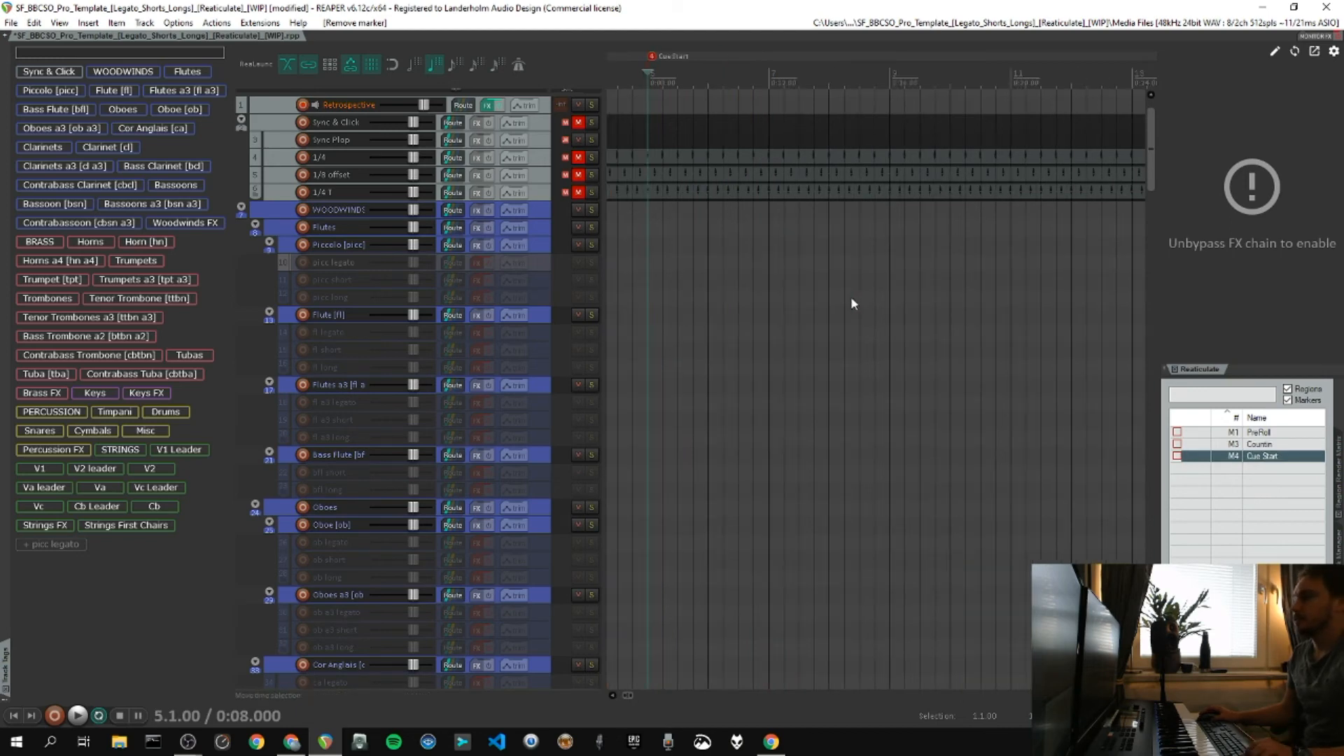
{"action": "left_click", "coordinate": [890, 81]}
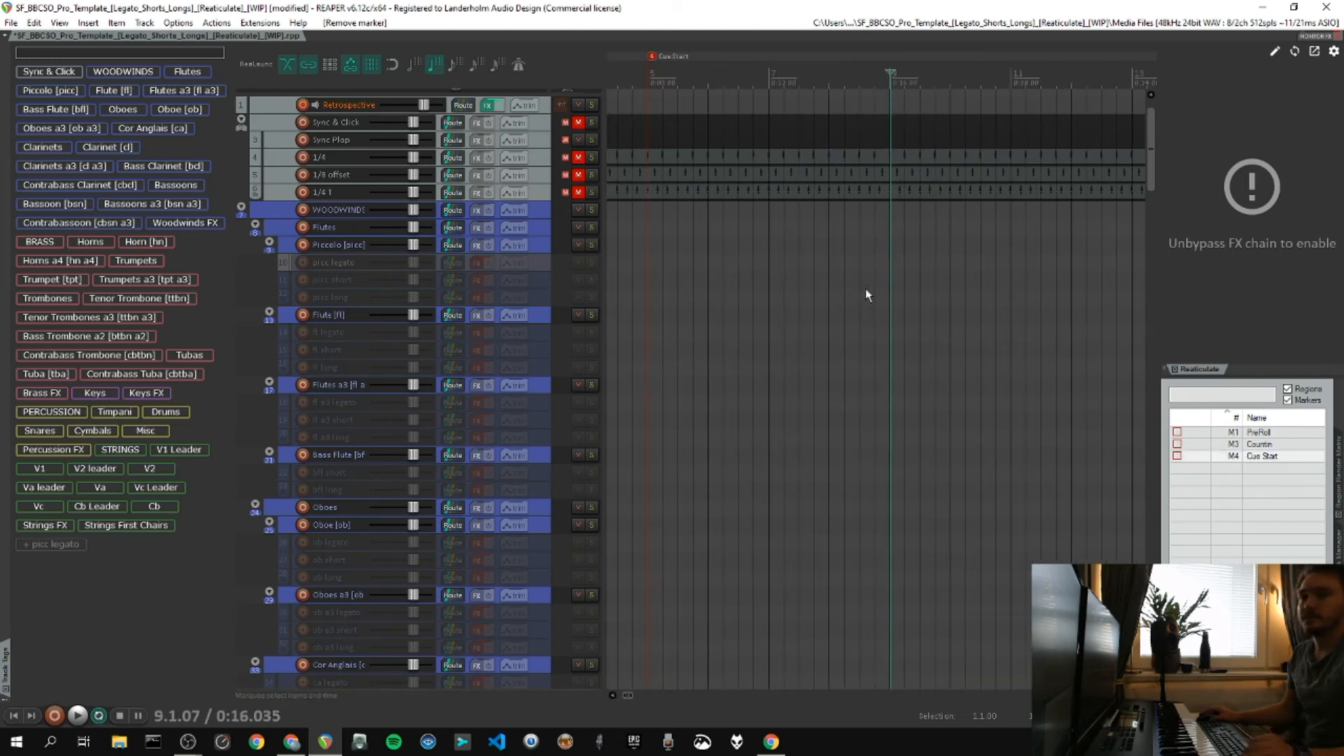
{"action": "left_click", "coordinate": [391, 64]}
{"action": "left_click", "coordinate": [893, 76]}
{"action": "key", "text": "m"}
{"action": "left_click", "coordinate": [1013, 76]}
{"action": "key", "text": "m"}
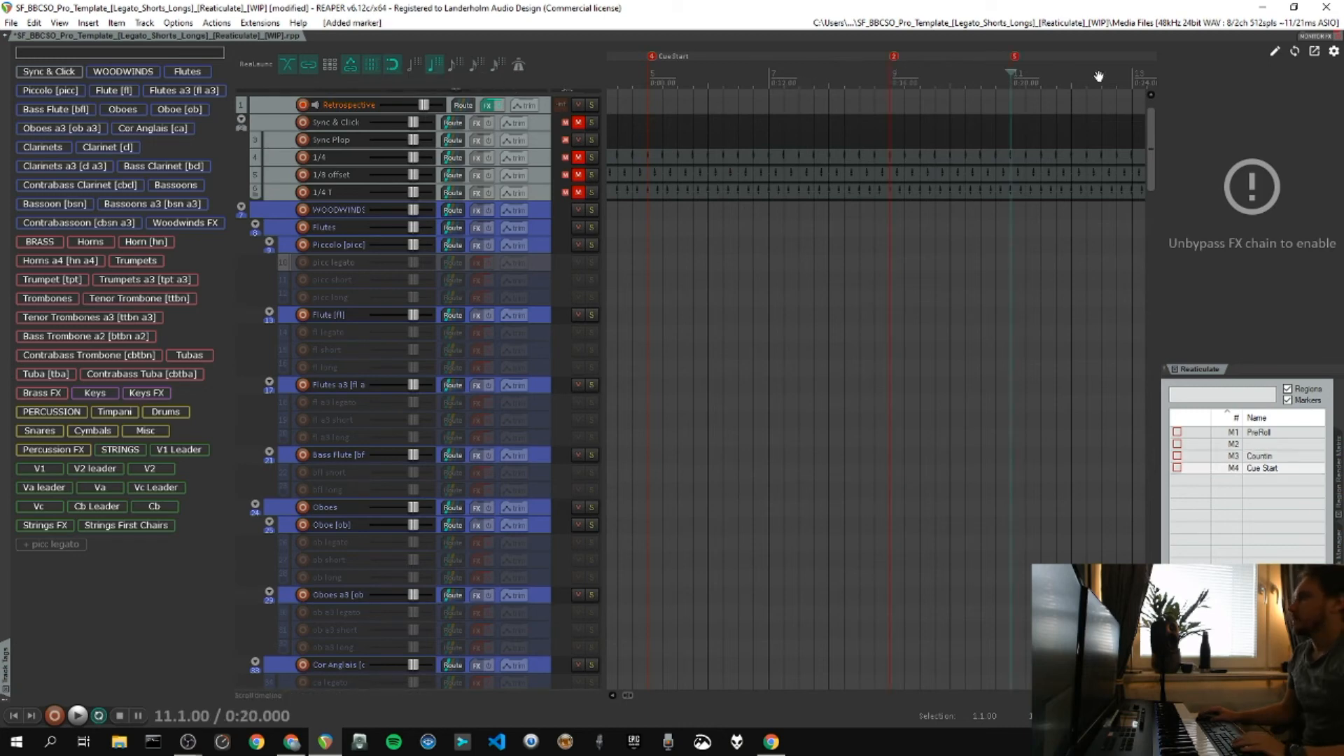
{"action": "left_click", "coordinate": [1131, 77]}
{"action": "key", "text": "m"}
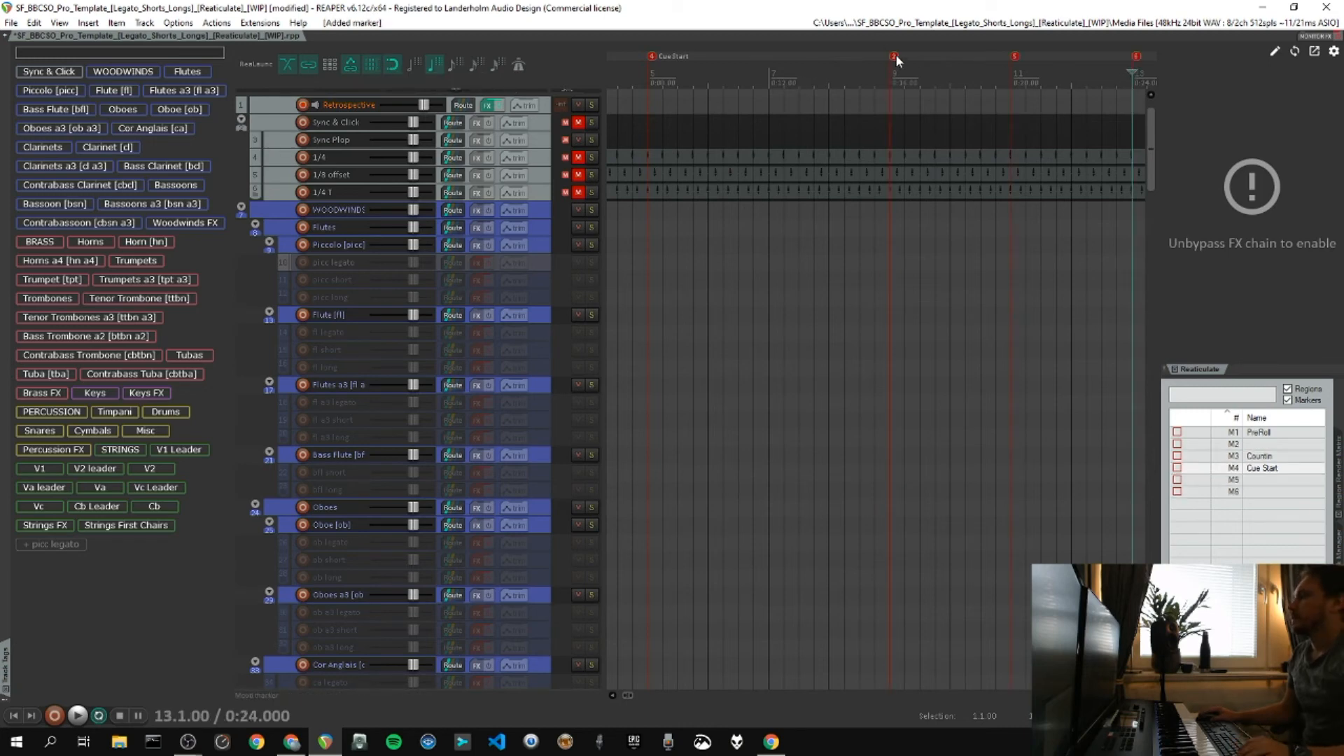
Renumber the project markers in timeline order and name the marker at measure 9 Hitpoint.
{"action": "right_click", "coordinate": [1233, 522]}
{"action": "left_click", "coordinate": [1149, 550]}
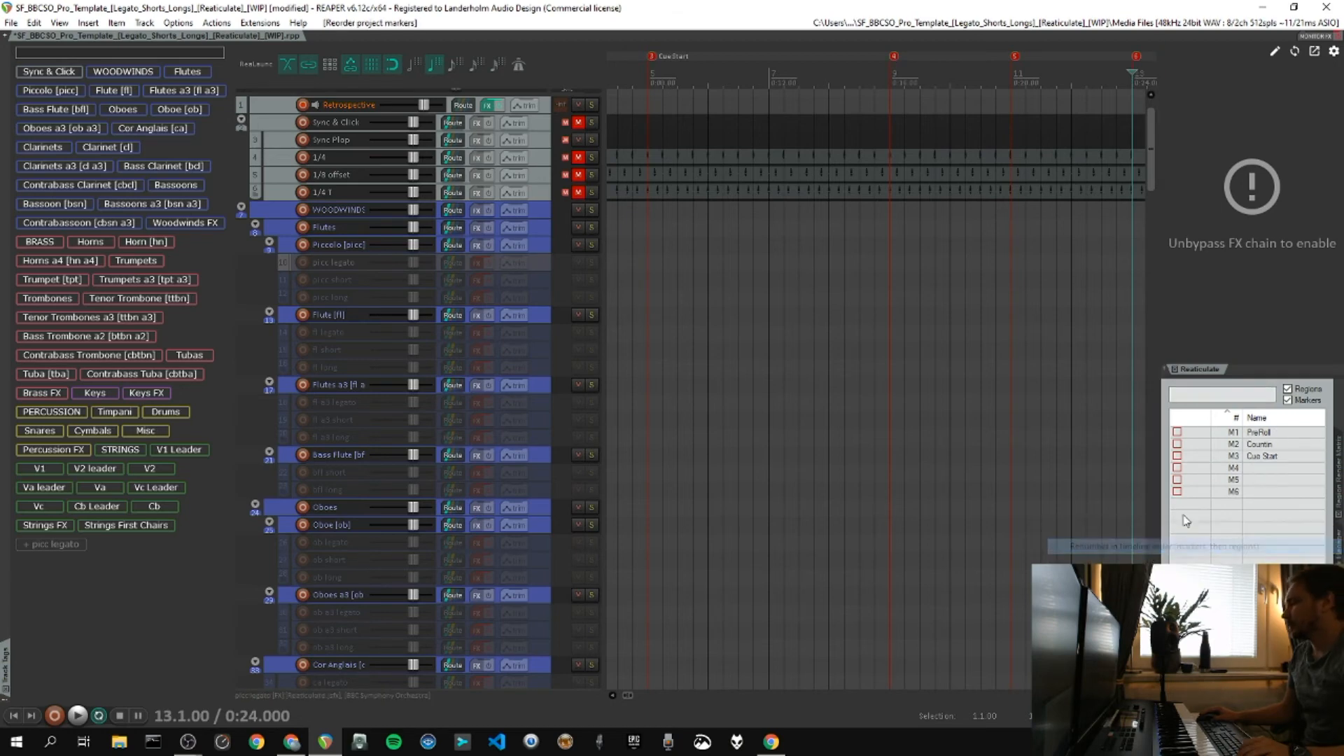
{"action": "left_click", "coordinate": [1256, 467]}
{"action": "type", "text": "Hit"}
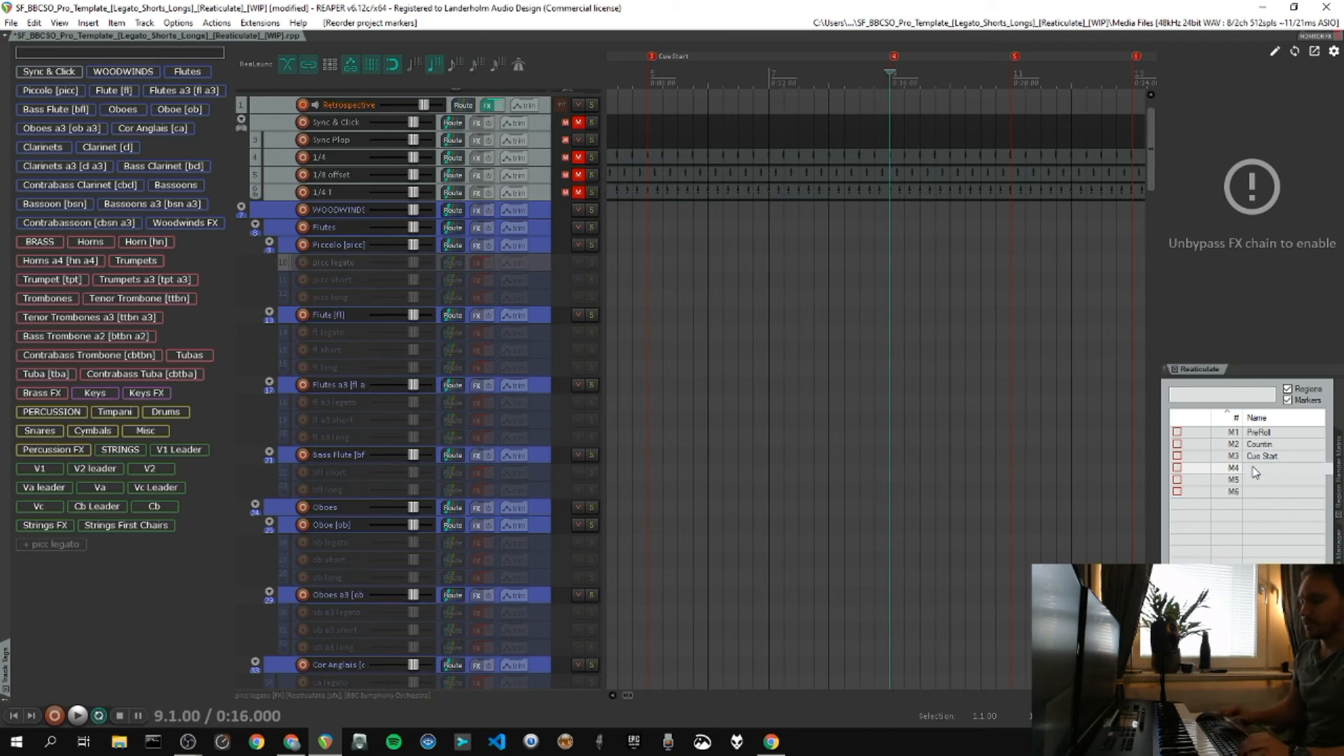
{"action": "type", "text": "point"}
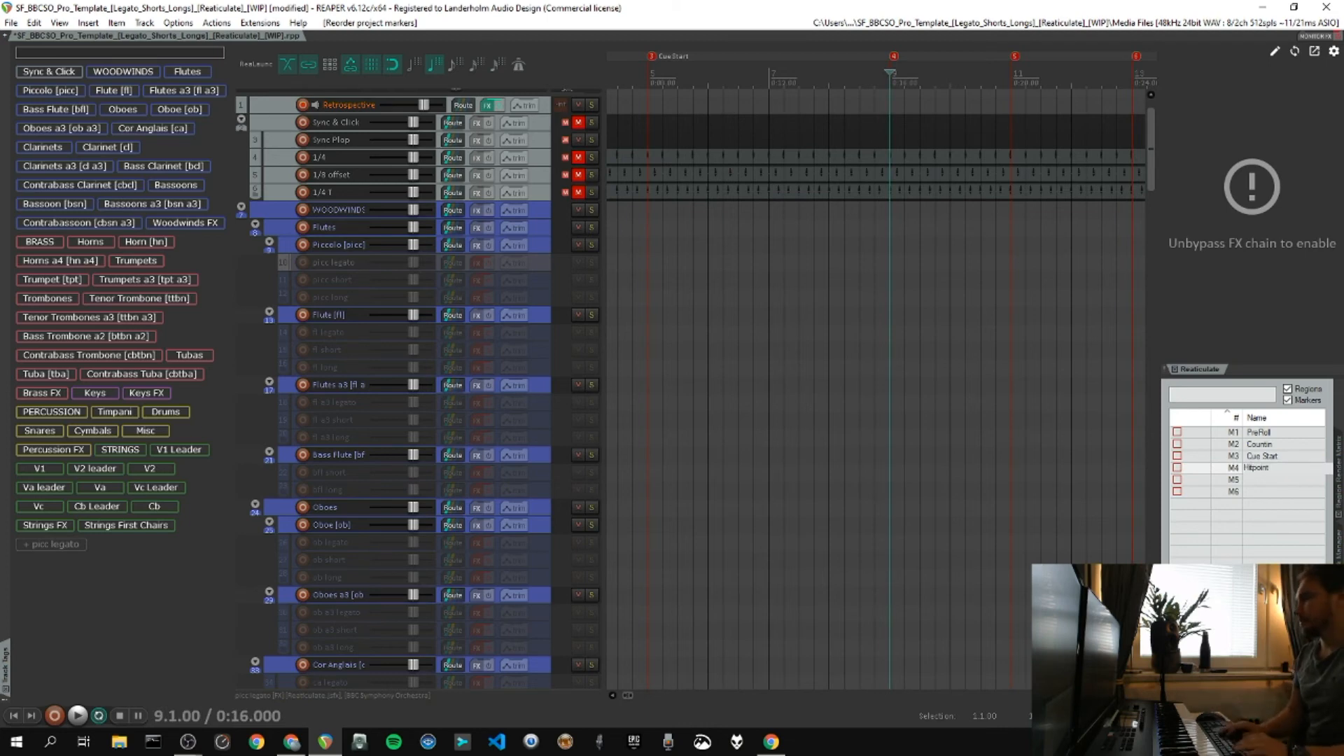
{"action": "key", "text": "Return"}
Name the marker at measure 11 Hitpoint and the marker at measure 13 Endslate.
{"action": "left_click", "coordinate": [1243, 480]}
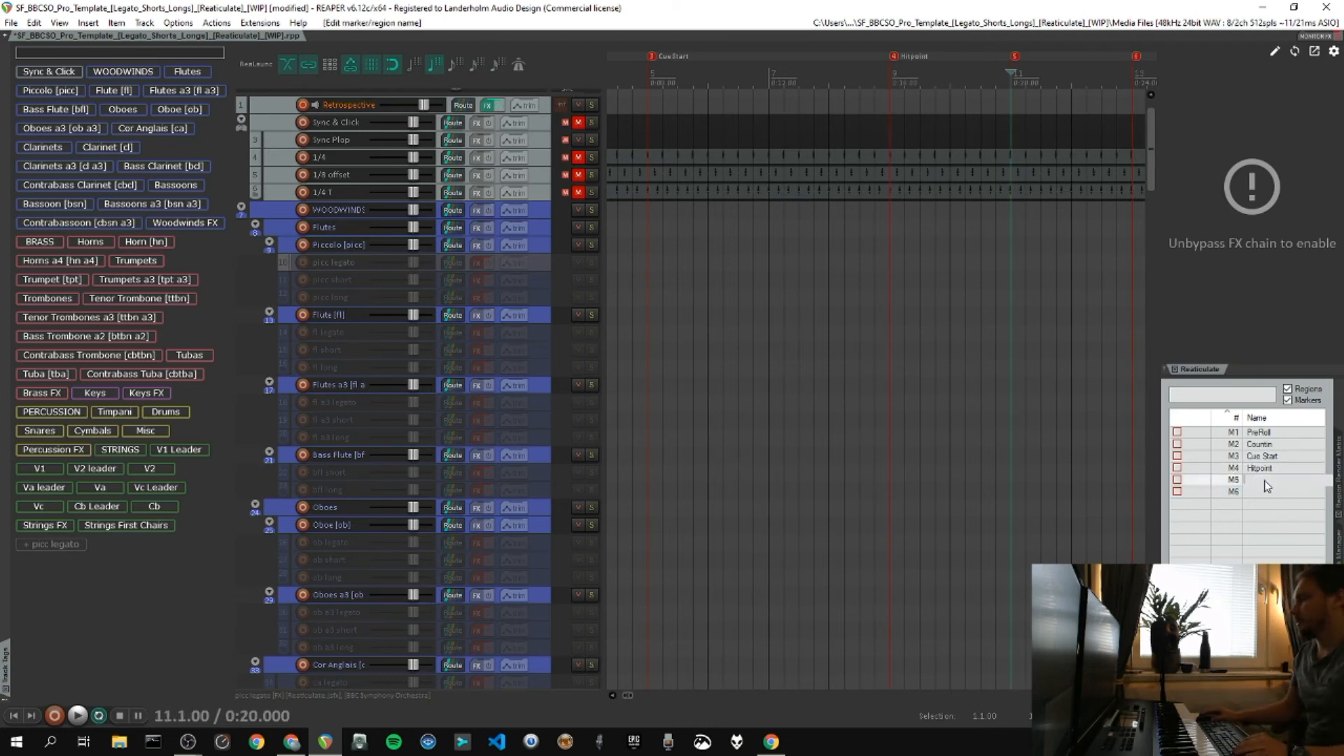
{"action": "type", "text": "Hitpoint"}
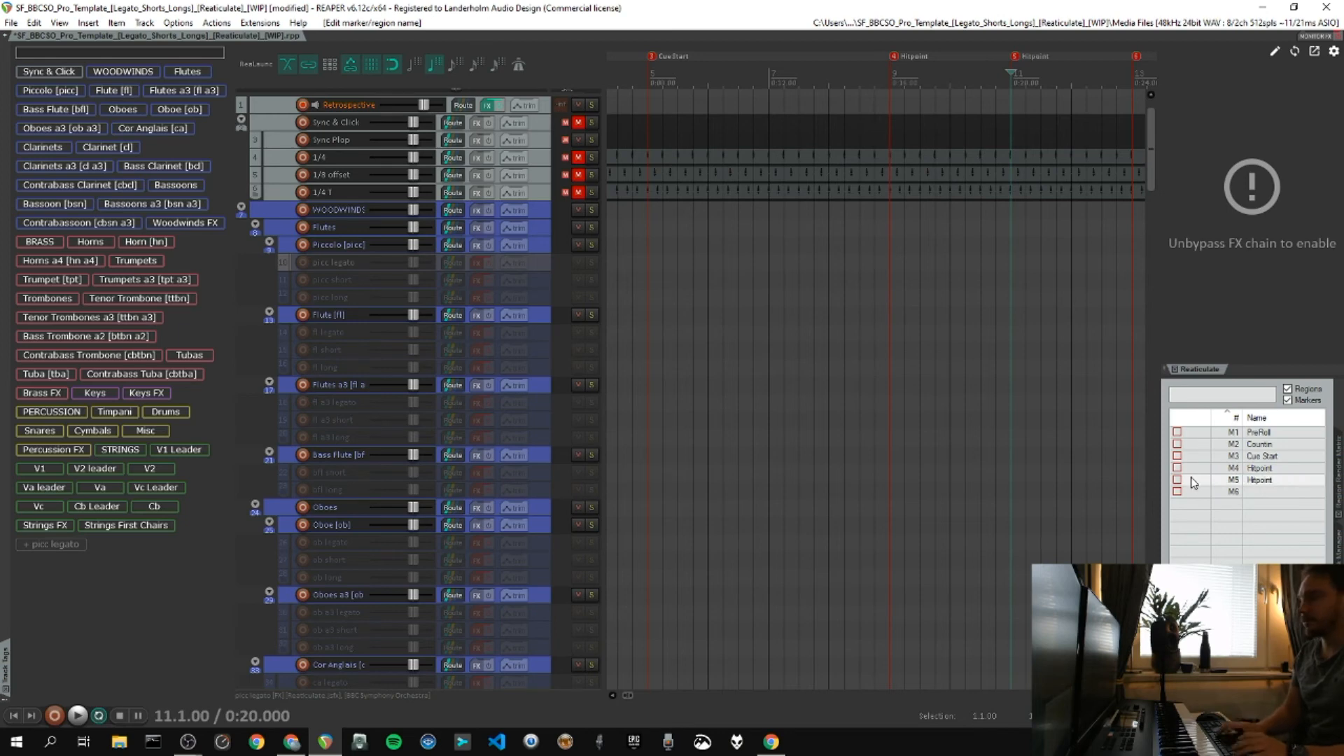
{"action": "left_click", "coordinate": [1254, 492]}
{"action": "type", "text": "End"}
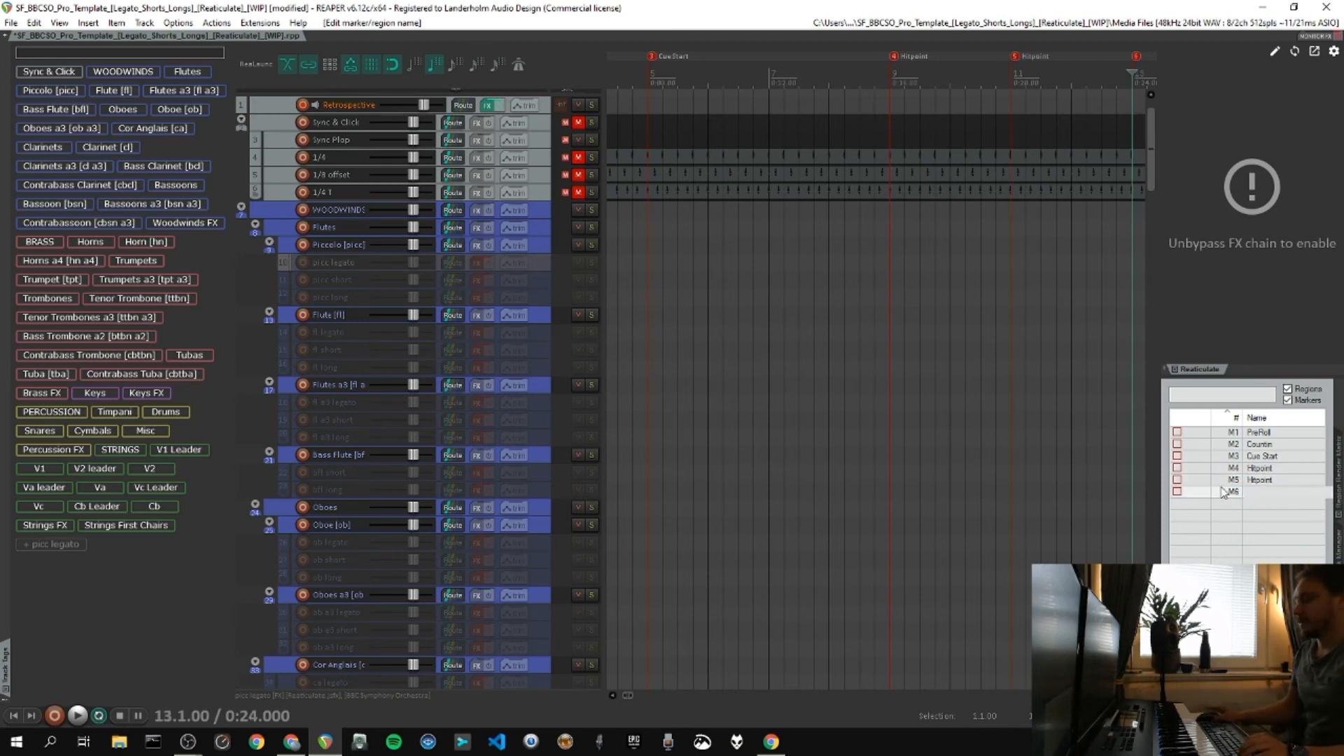
{"action": "type", "text": "slate"}
{"action": "key", "text": "Return"}
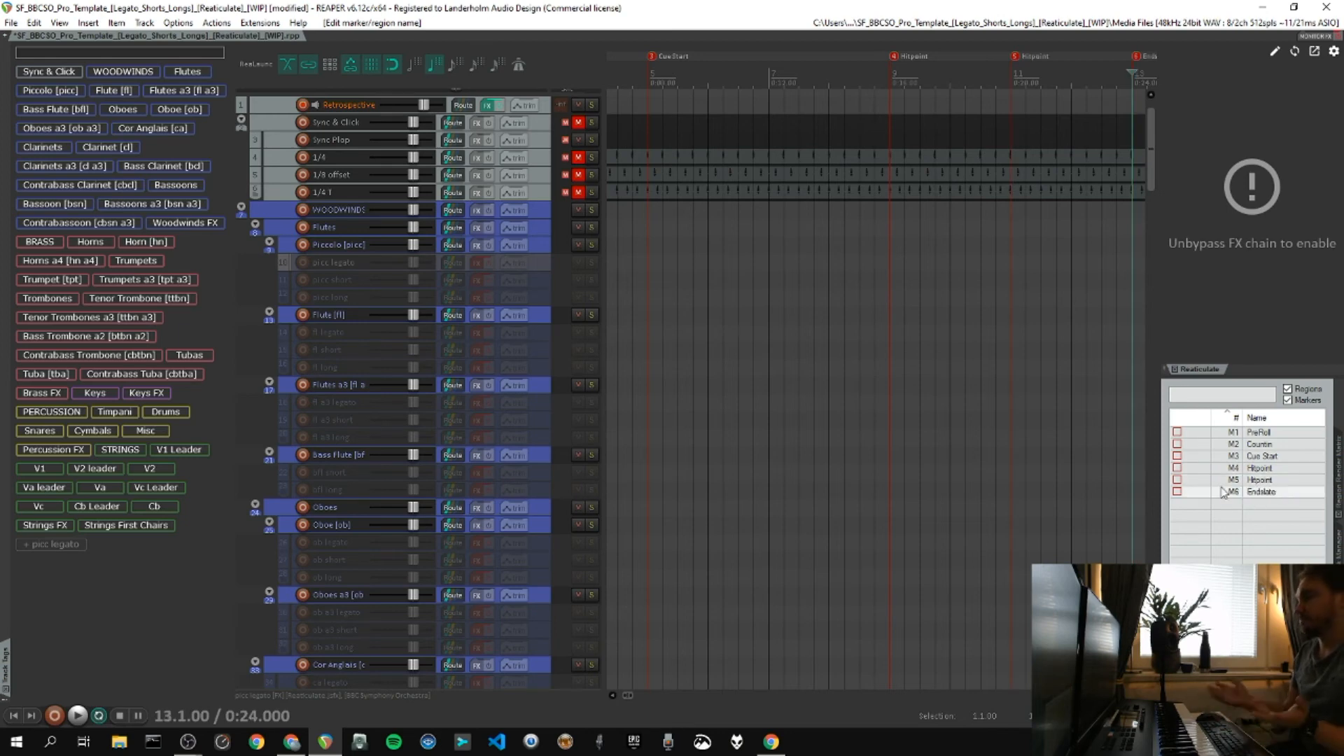
Filter the marker list by "hit", jump between the two Hitpoint markers, and clear the filter.
{"action": "left_click", "coordinate": [1218, 396]}
{"action": "type", "text": "hit"}
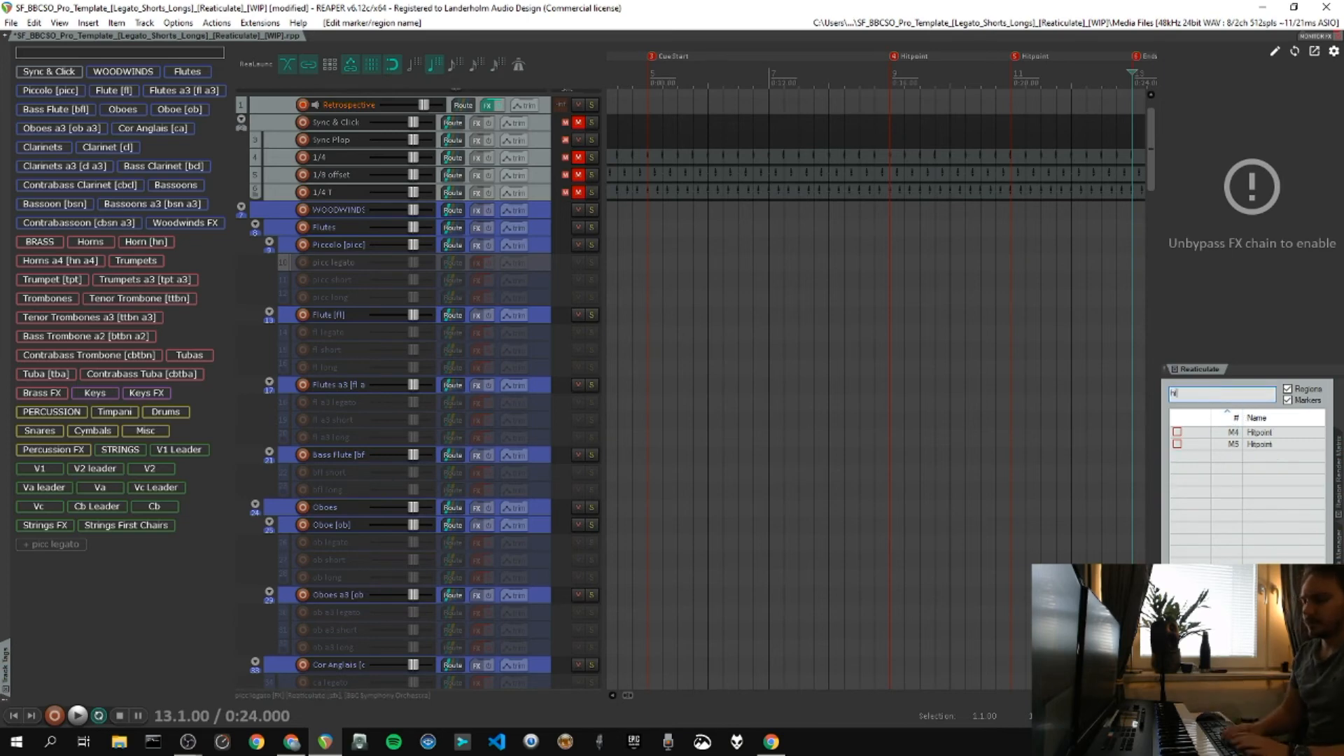
{"action": "left_click", "coordinate": [1280, 433]}
{"action": "left_click", "coordinate": [1275, 444]}
{"action": "left_click", "coordinate": [1272, 433]}
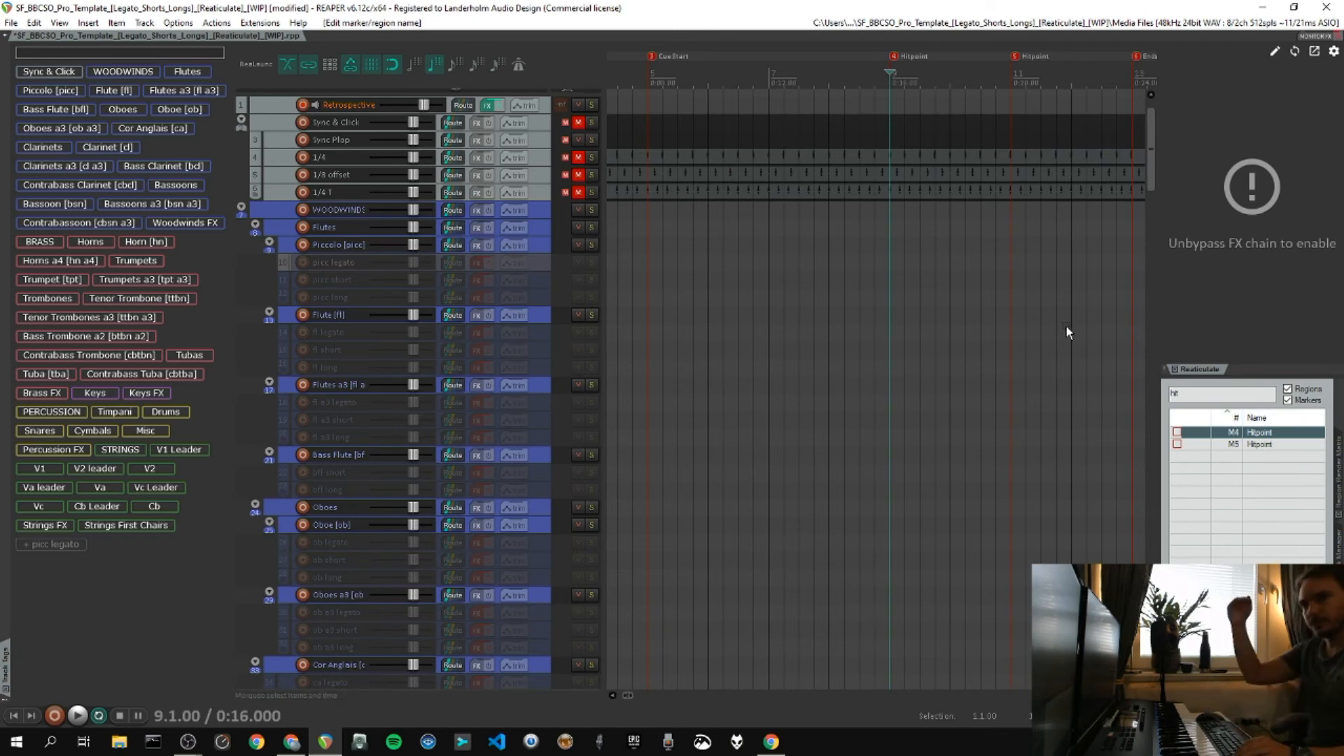
{"action": "left_click", "coordinate": [1189, 396]}
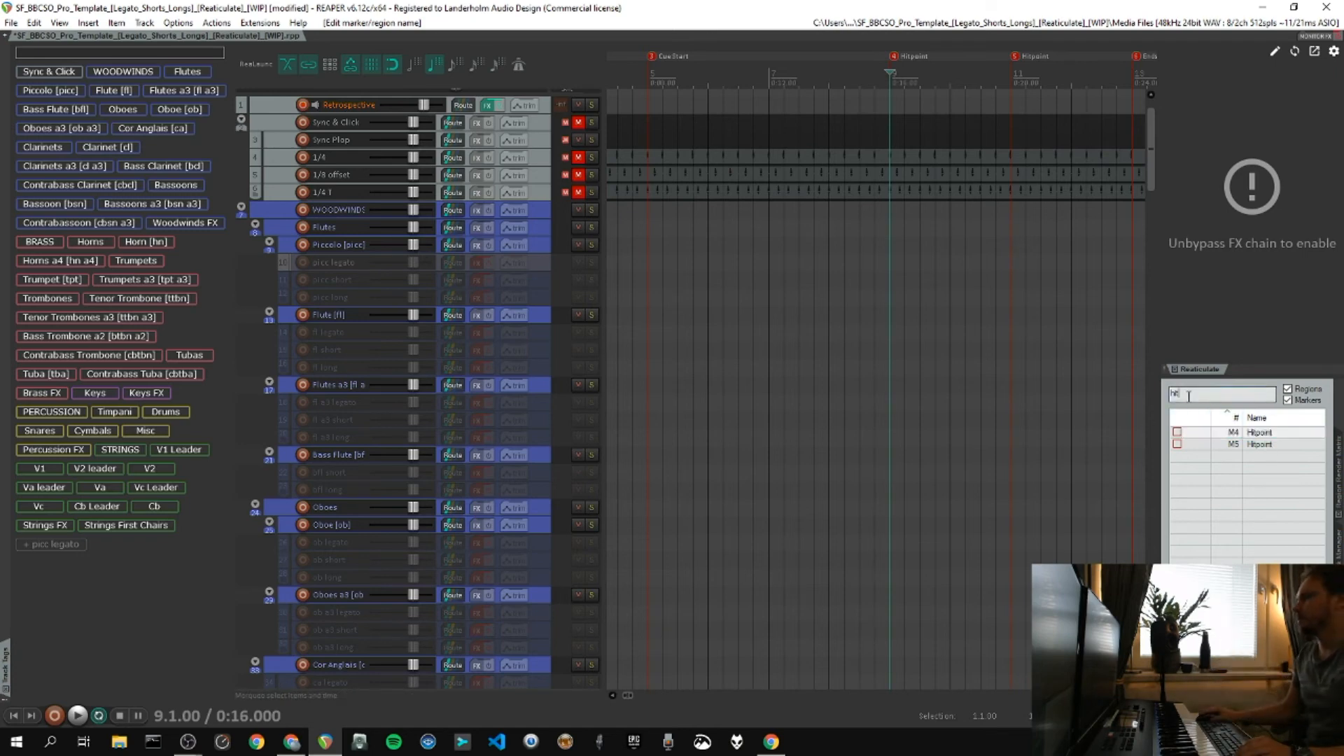
{"action": "key", "text": "BackSpace"}
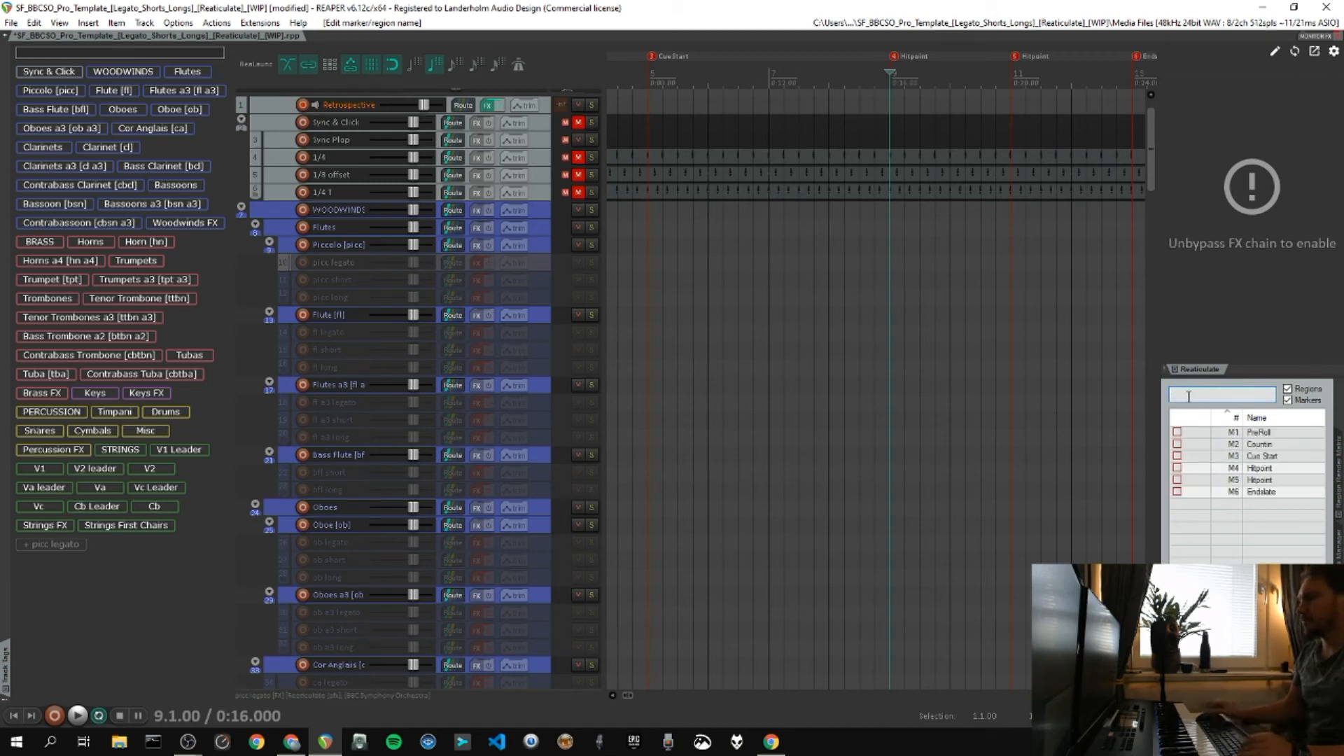
Add three unnamed markers after Endslate, with the first at measure 15.
{"action": "key", "text": "shift+m"}
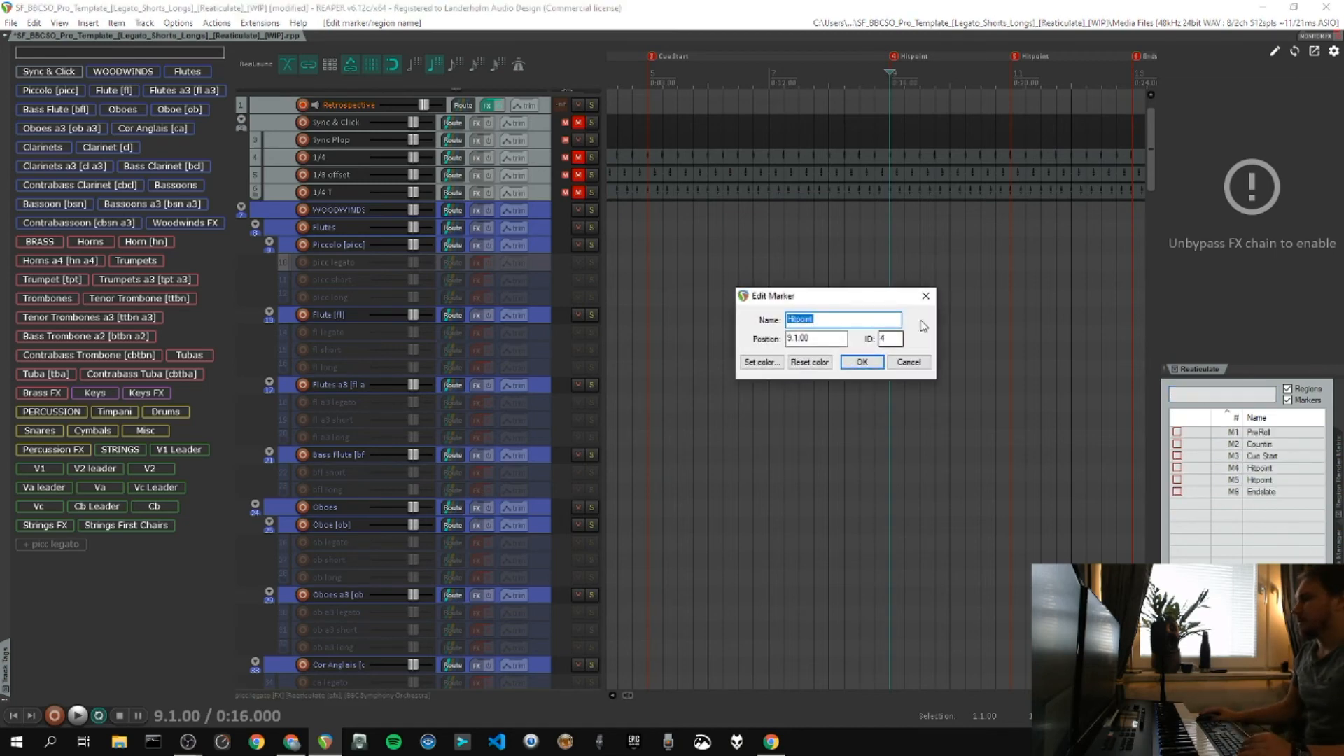
{"action": "left_click", "coordinate": [926, 295]}
{"action": "scroll", "coordinate": [949, 98], "scroll_direction": "right", "scroll_amount": 3}
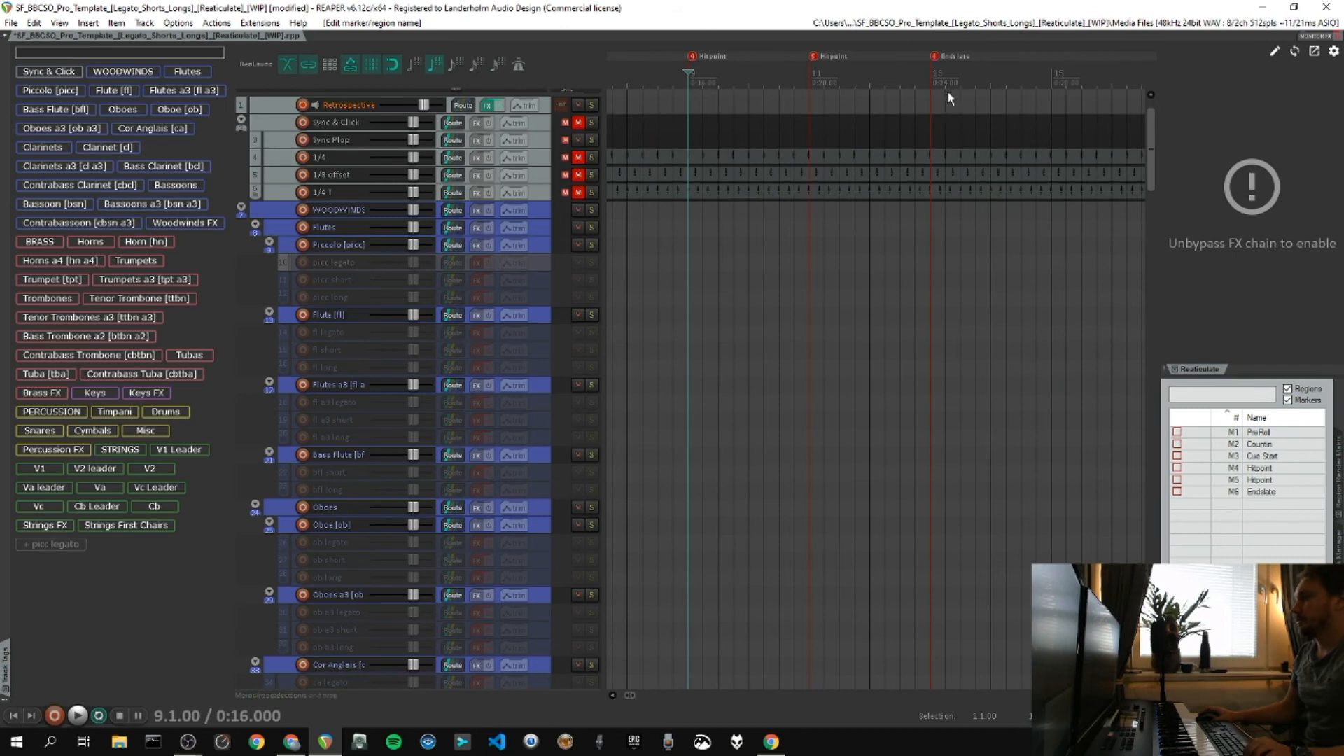
{"action": "left_click", "coordinate": [1048, 86]}
{"action": "key", "text": "m"}
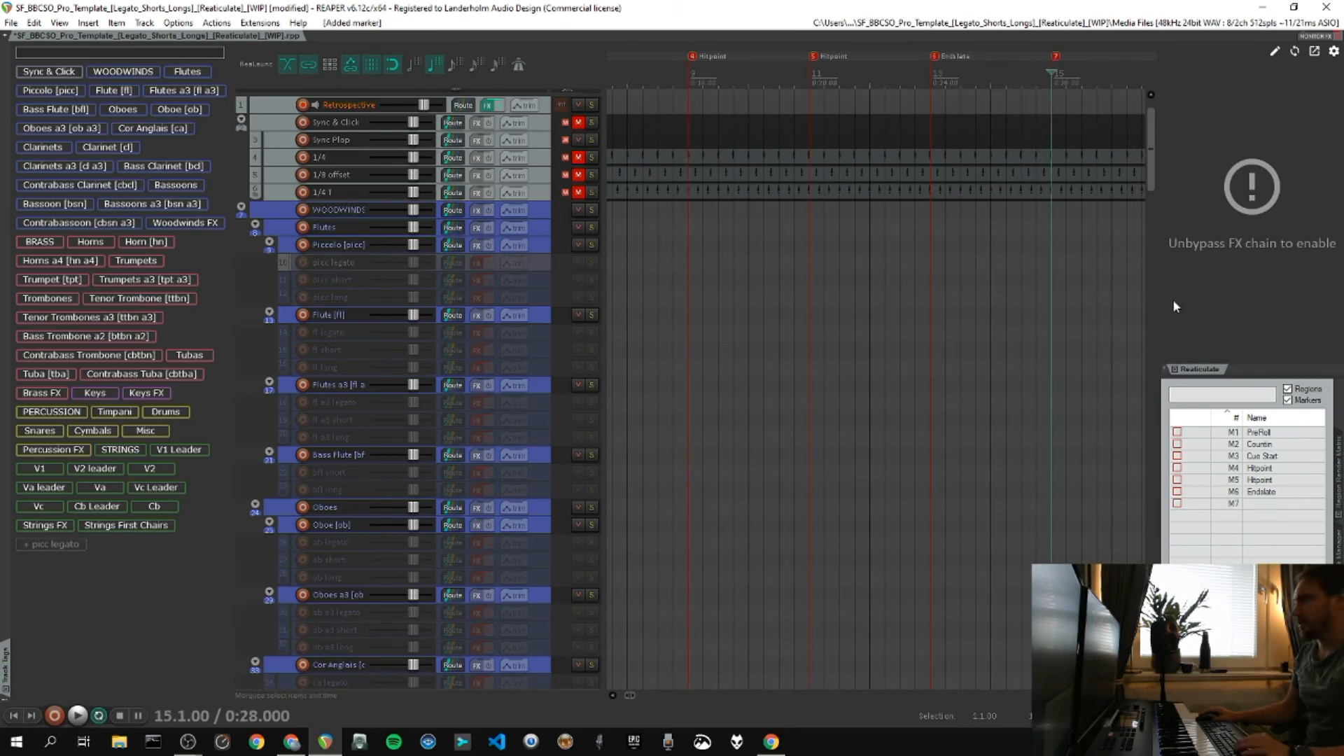
{"action": "left_click", "coordinate": [1117, 81]}
{"action": "key", "text": "m"}
{"action": "left_click", "coordinate": [1147, 81]}
{"action": "key", "text": "m"}
Name the marker at measure 15 "logo reveal".
{"action": "left_click", "coordinate": [1271, 506]}
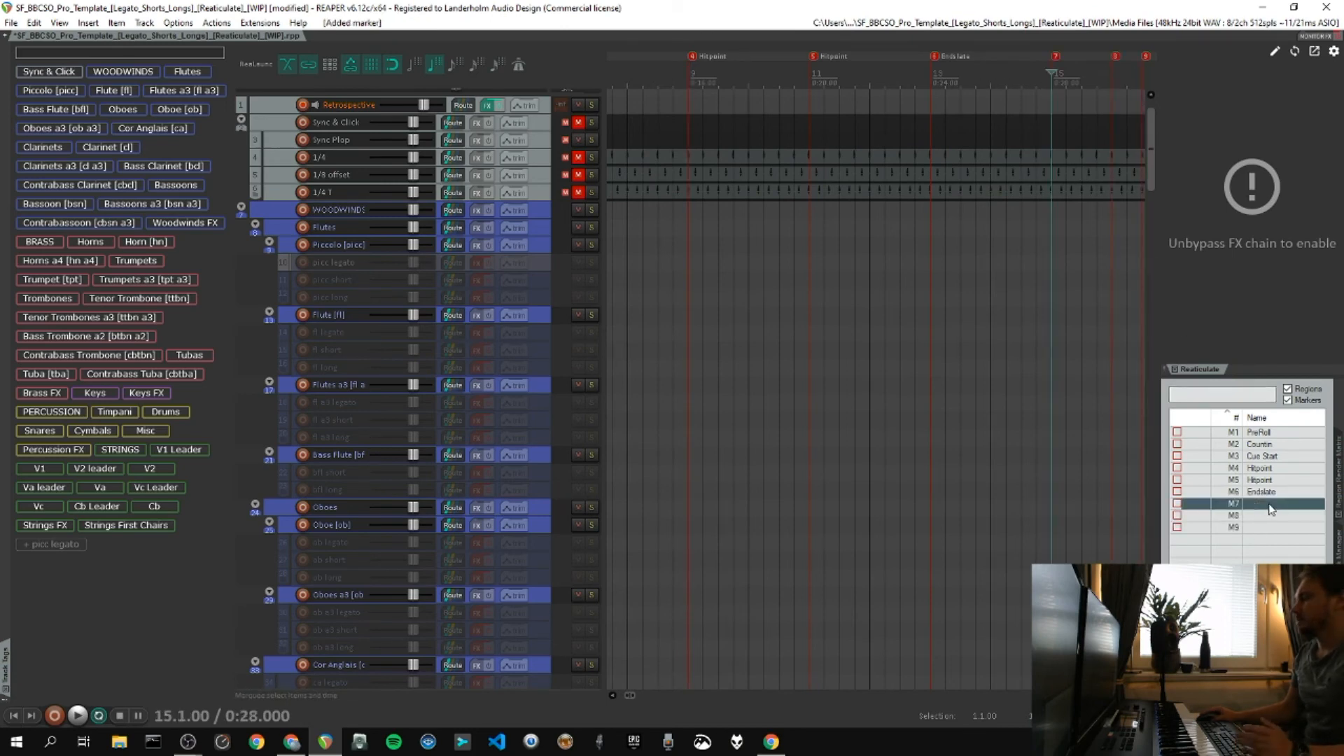
{"action": "double_click", "coordinate": [1273, 504]}
{"action": "type", "text": "lega re"}
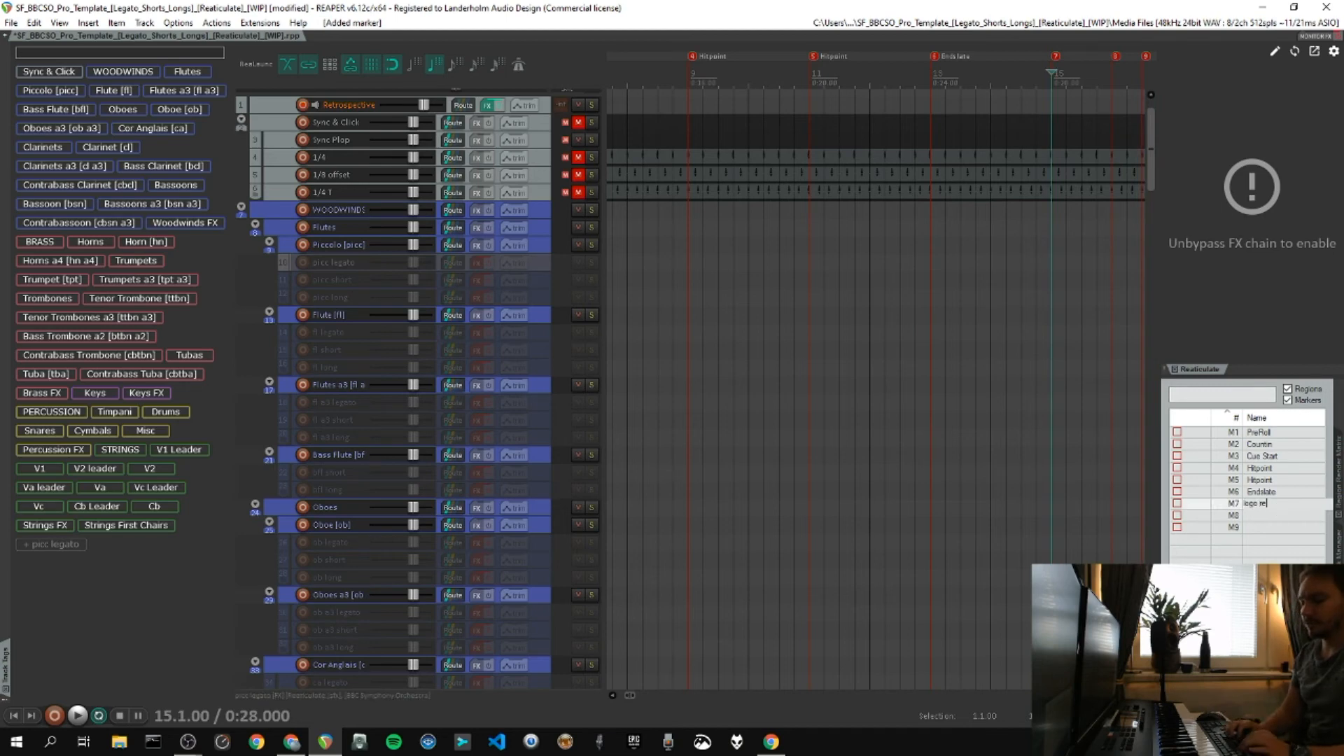
{"action": "type", "text": "veal"}
{"action": "key", "text": "Return"}
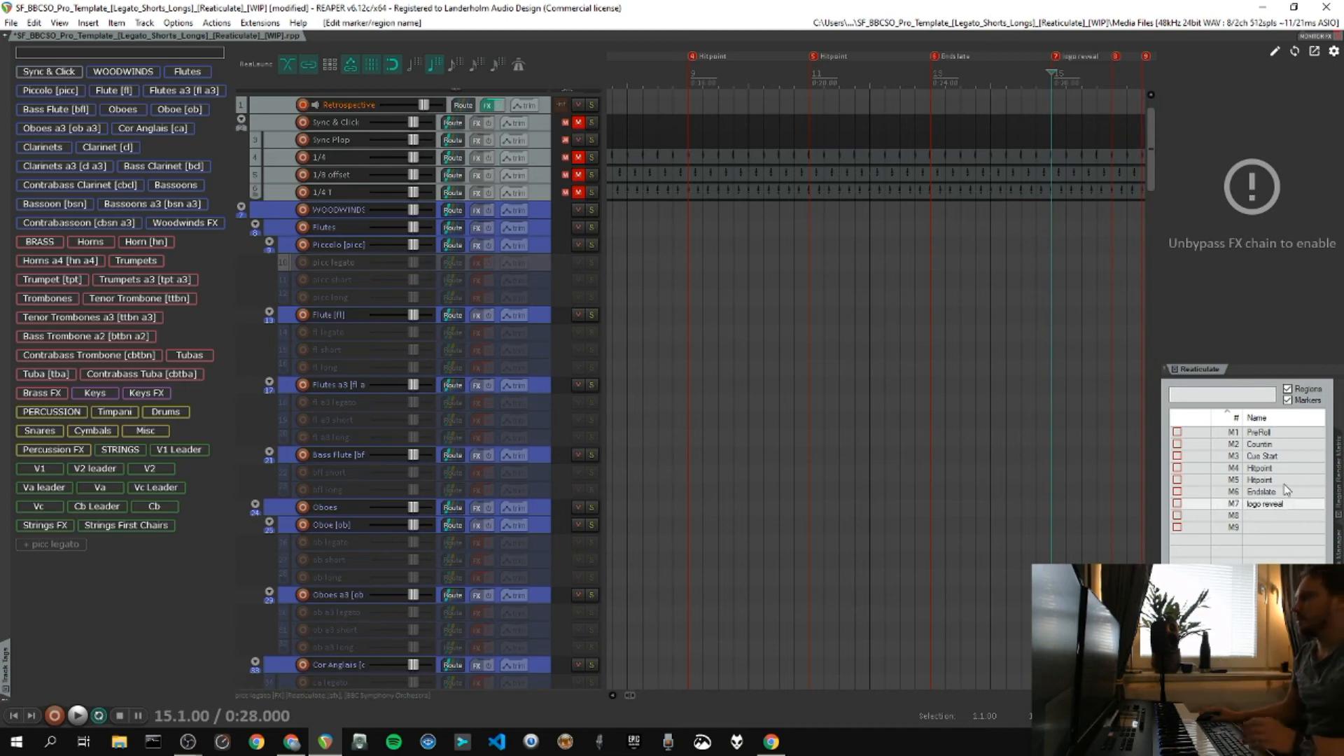
Make a time selection about five measures long starting at 20.3.00 and create a region from it.
{"action": "scroll", "coordinate": [731, 308], "scroll_direction": "down", "scroll_amount": 4}
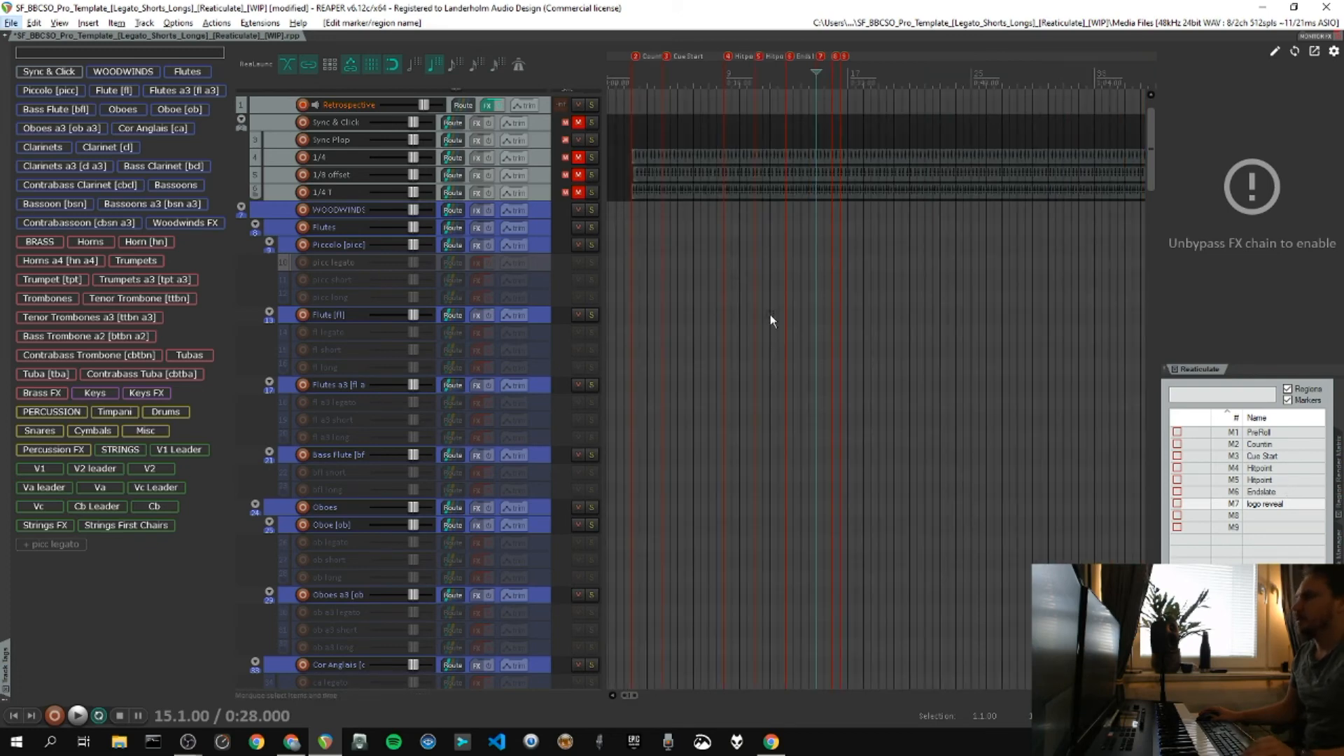
{"action": "left_click", "coordinate": [770, 317]}
{"action": "left_click", "coordinate": [902, 83]}
{"action": "left_click_drag", "start_coordinate": [990, 99], "coordinate": [995, 106]}
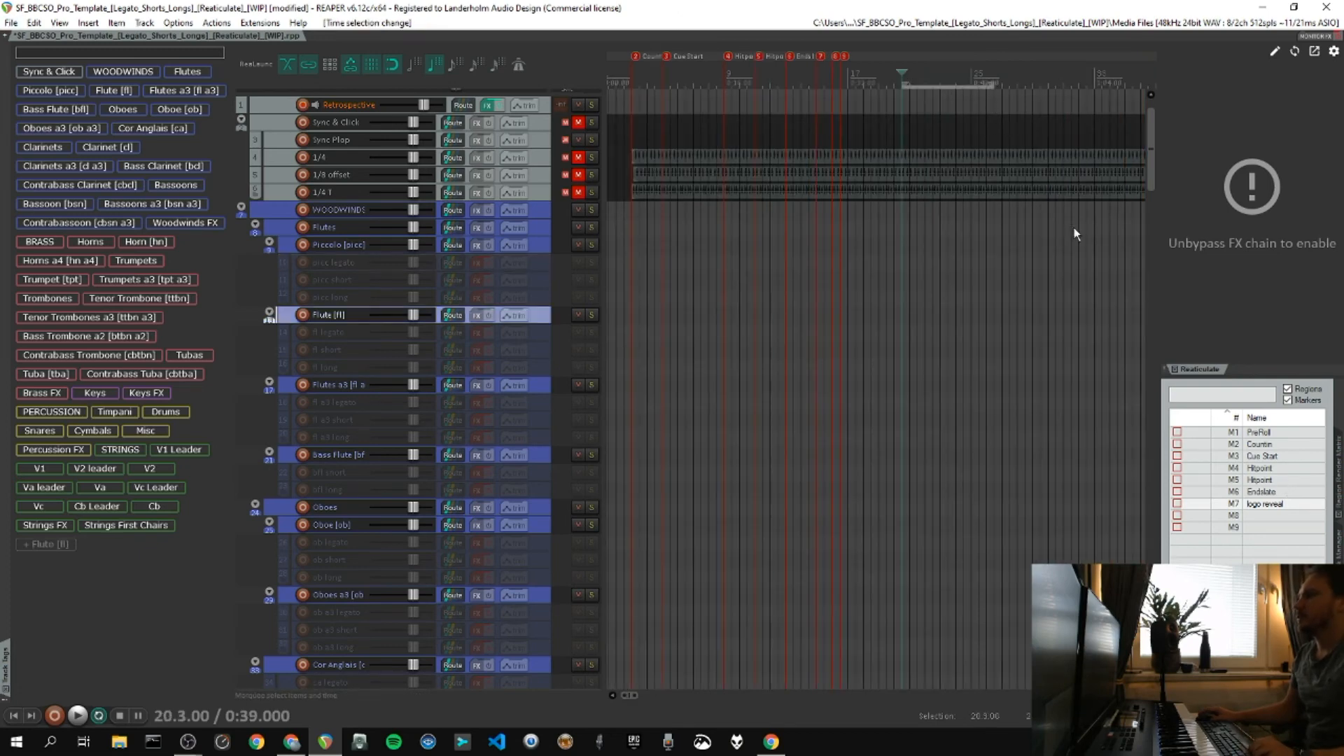
{"action": "key", "text": "Escape"}
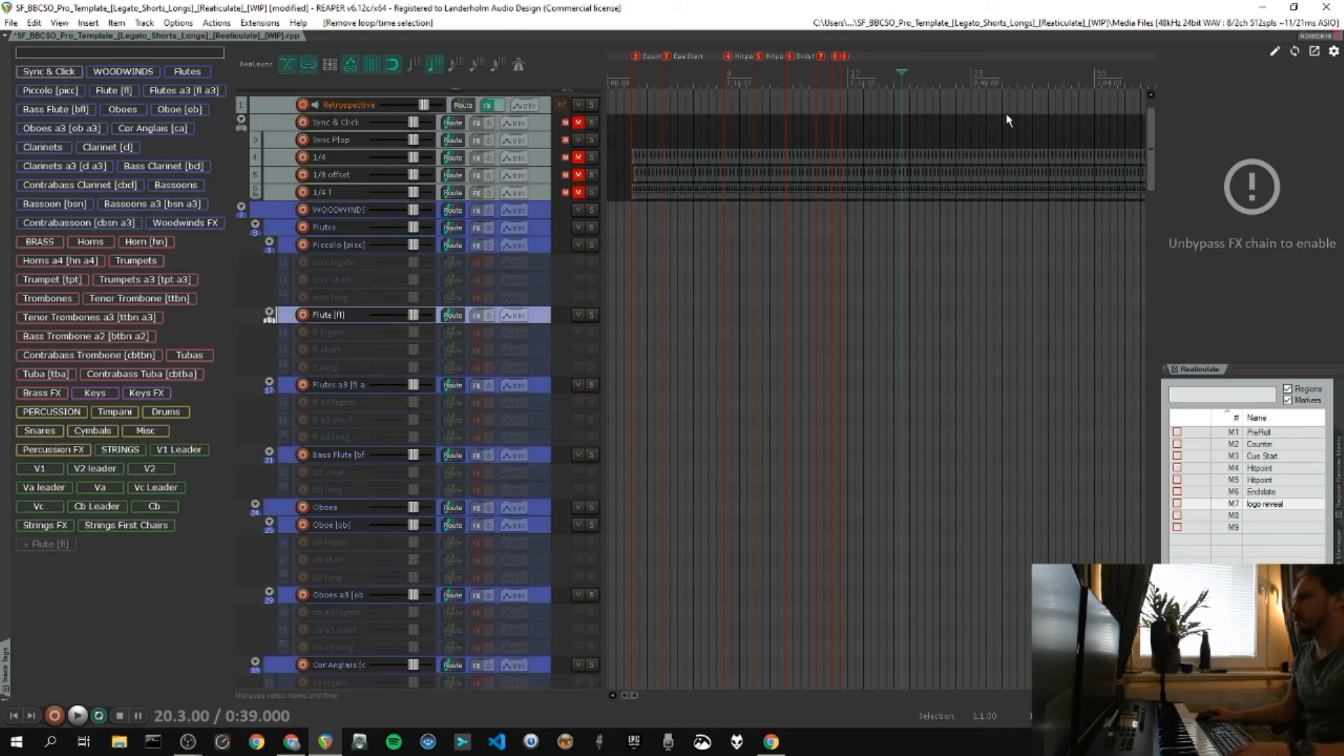
{"action": "left_click", "coordinate": [987, 108], "text": "shift"}
{"action": "key", "text": "shift+r"}
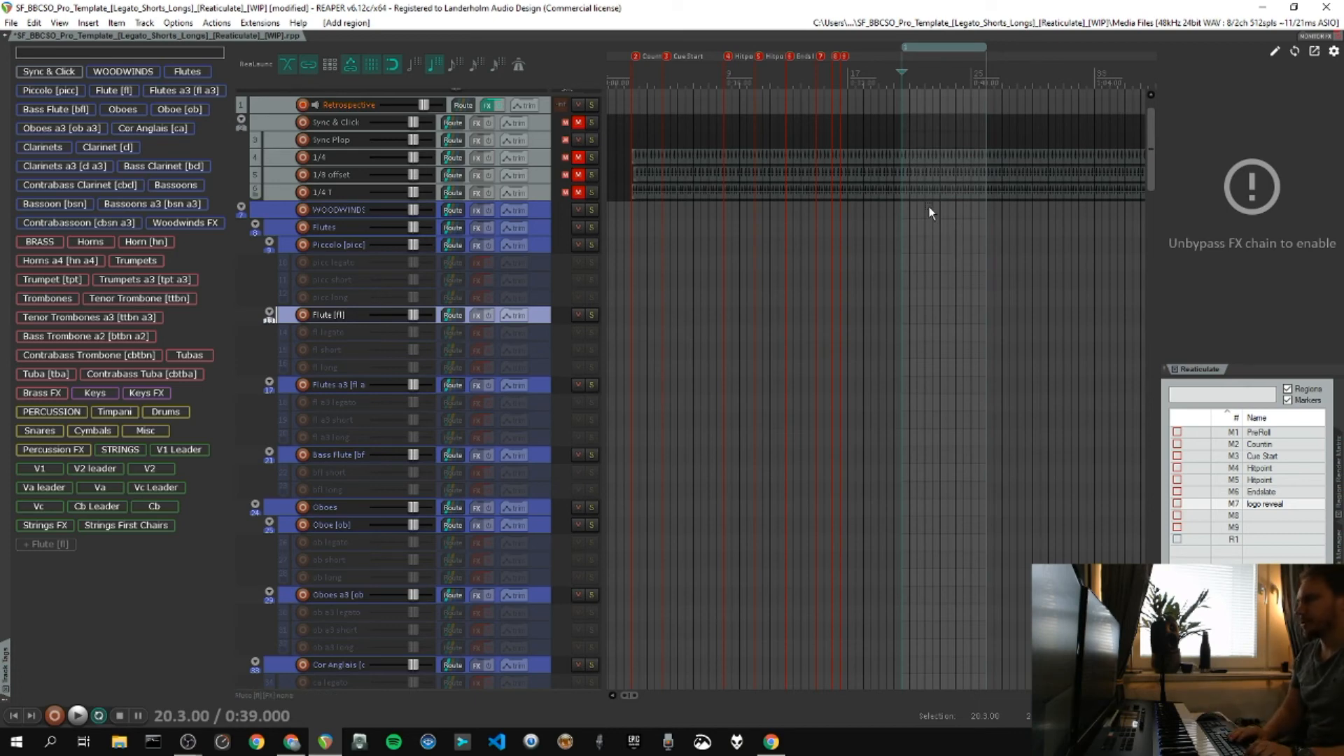
Bring up the render settings for the WOODWINDS track over the Cue1 region and set the file name pattern to $region\$parenttrack_$track.
{"action": "key", "text": "ctrl+alt+r"}
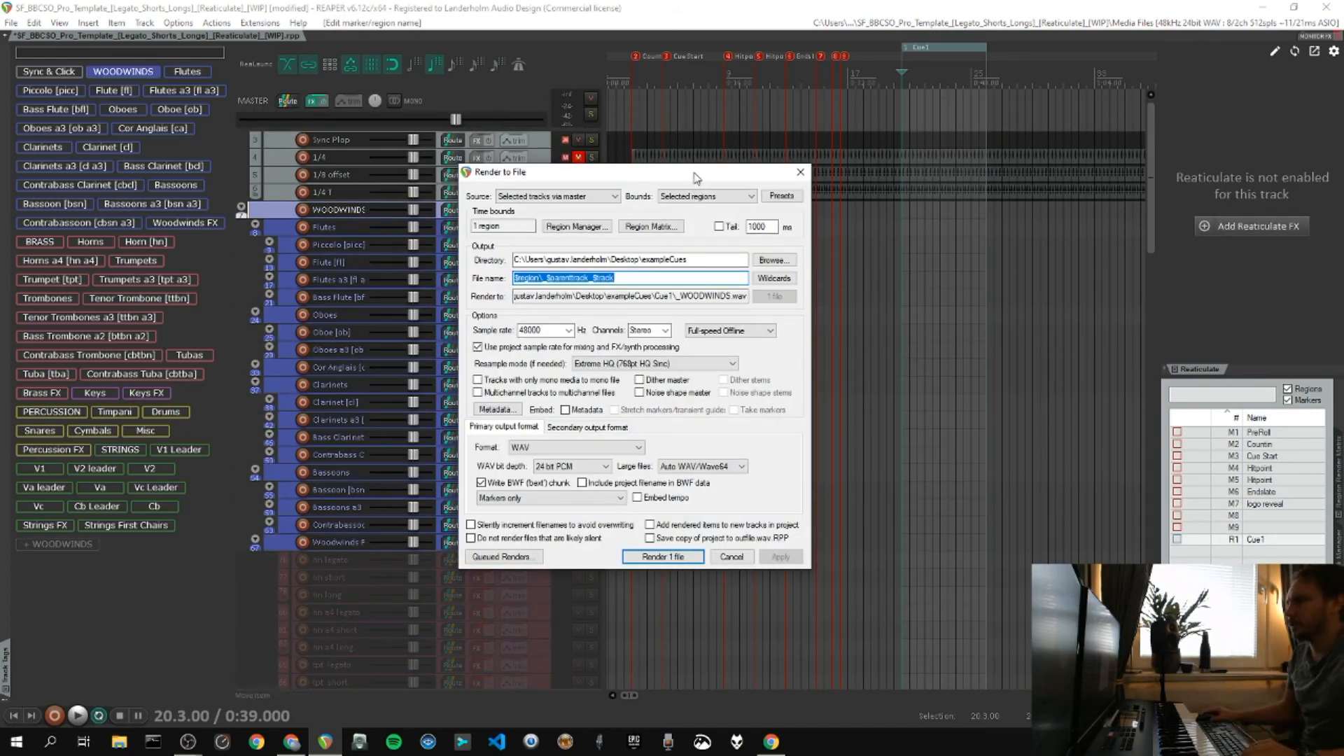
{"action": "left_click_drag", "start_coordinate": [642, 121], "coordinate": [898, 211]}
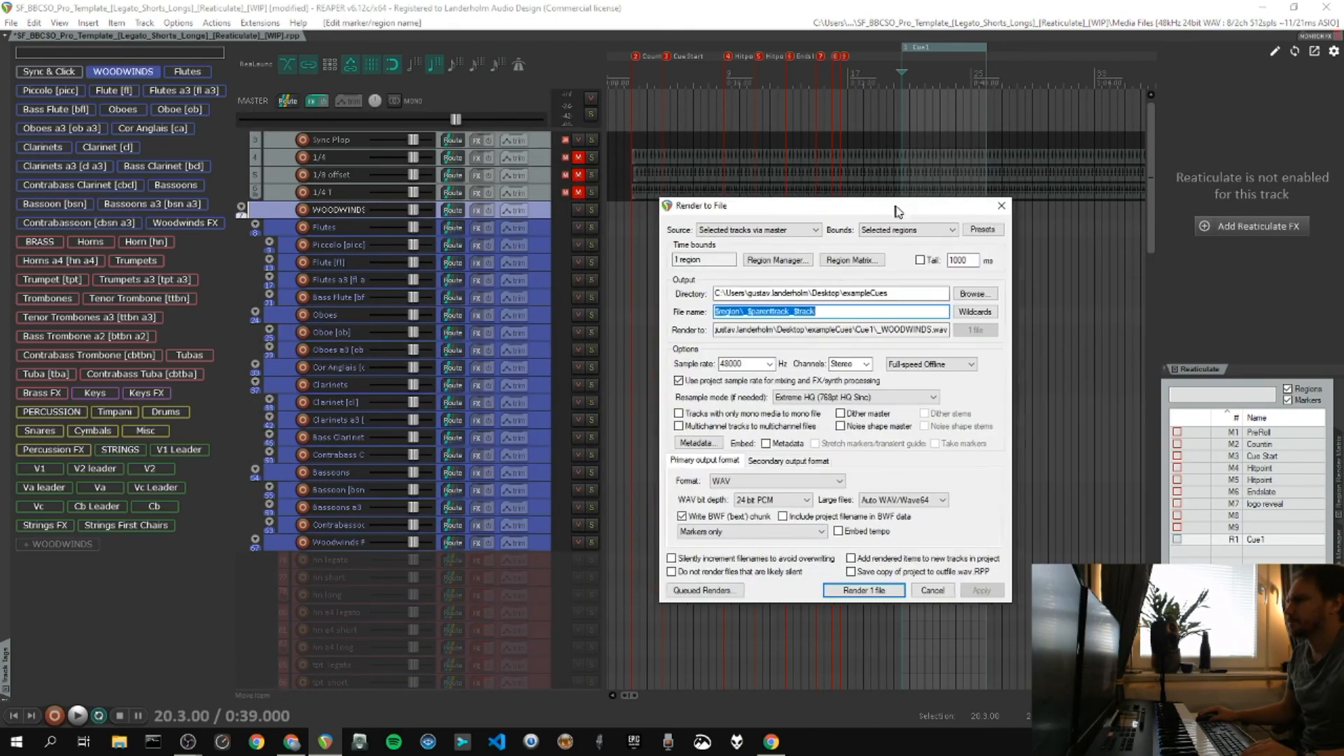
{"action": "left_click_drag", "start_coordinate": [899, 211], "coordinate": [908, 212]}
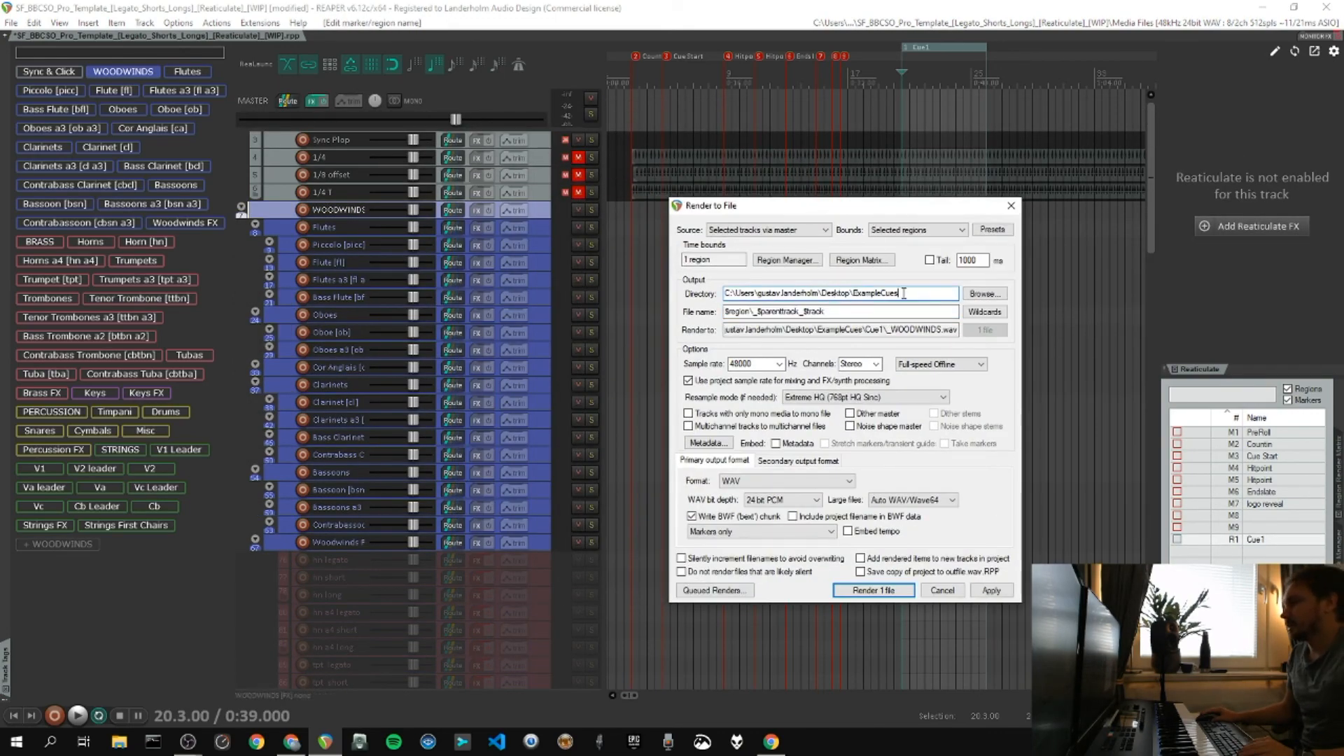
{"action": "left_click", "coordinate": [759, 312]}
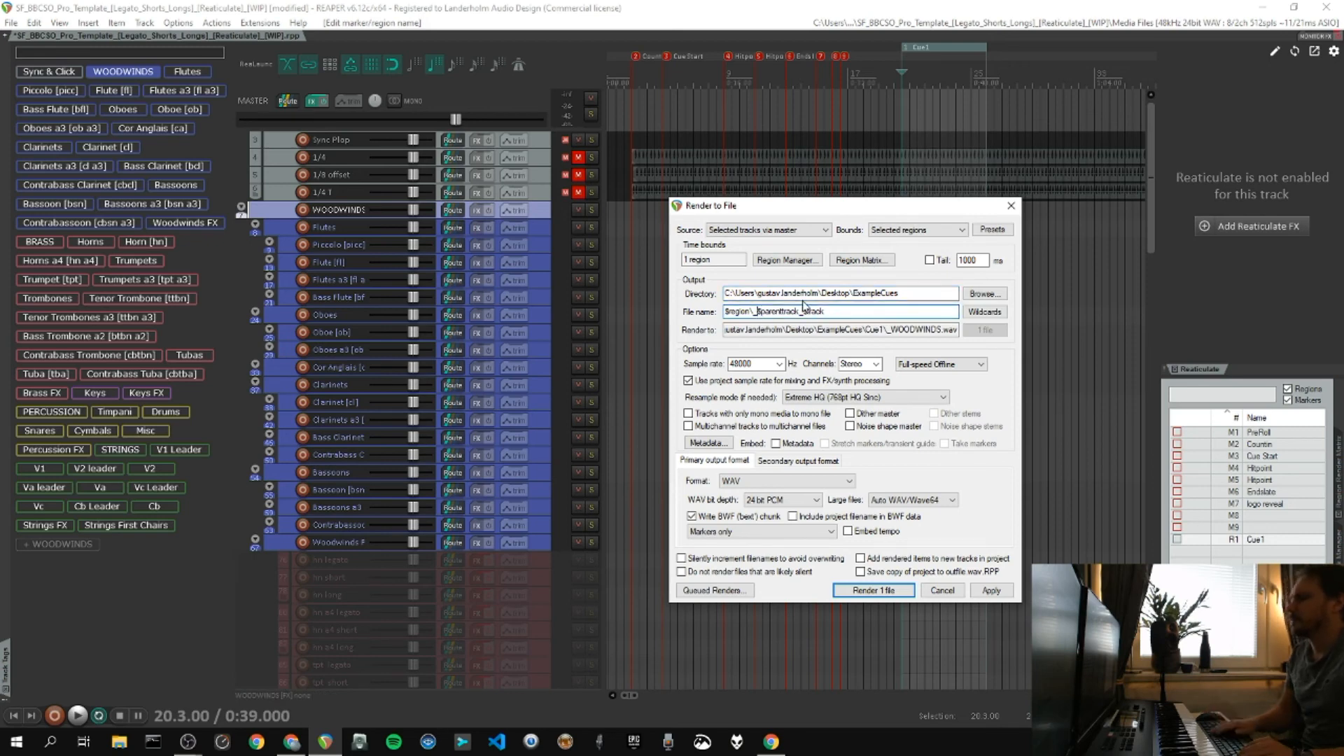
{"action": "key", "text": "BackSpace"}
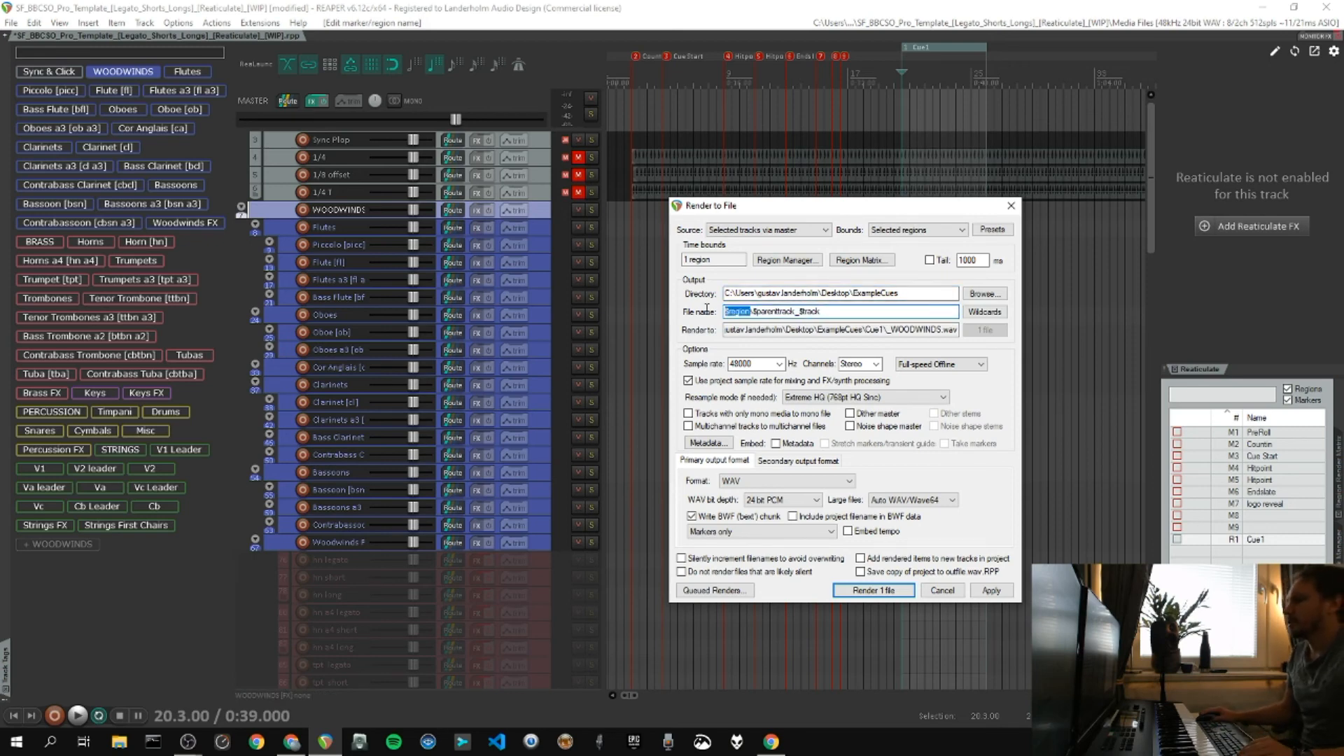
{"action": "mouse_move", "coordinate": [794, 312]}
{"action": "left_mouse_down"}
{"action": "mouse_move", "coordinate": [762, 312]}
{"action": "mouse_move", "coordinate": [812, 311]}
{"action": "left_mouse_up"}
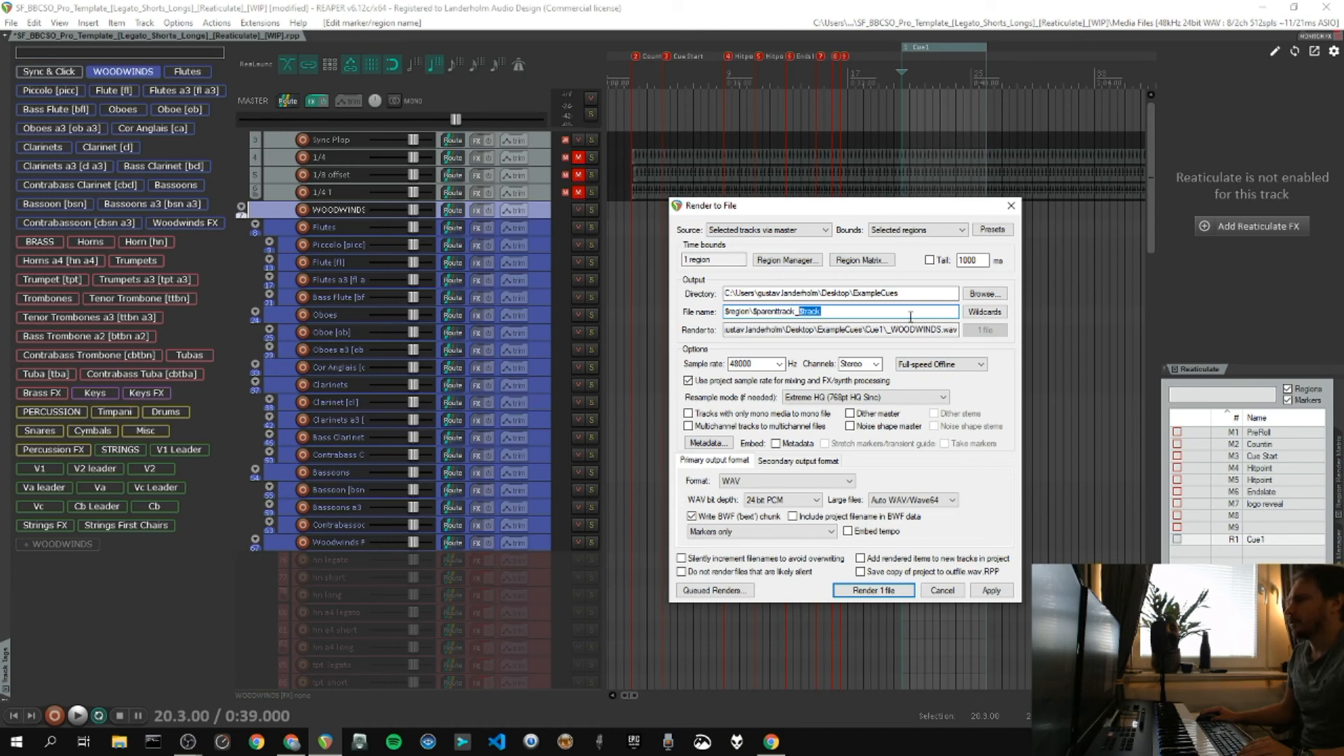
Set the render directory to the desktop folder ExampleCues_2, the sample rate to 44100 Hz and the WAV bit depth to 16 bit PCM.
{"action": "left_click", "coordinate": [904, 294]}
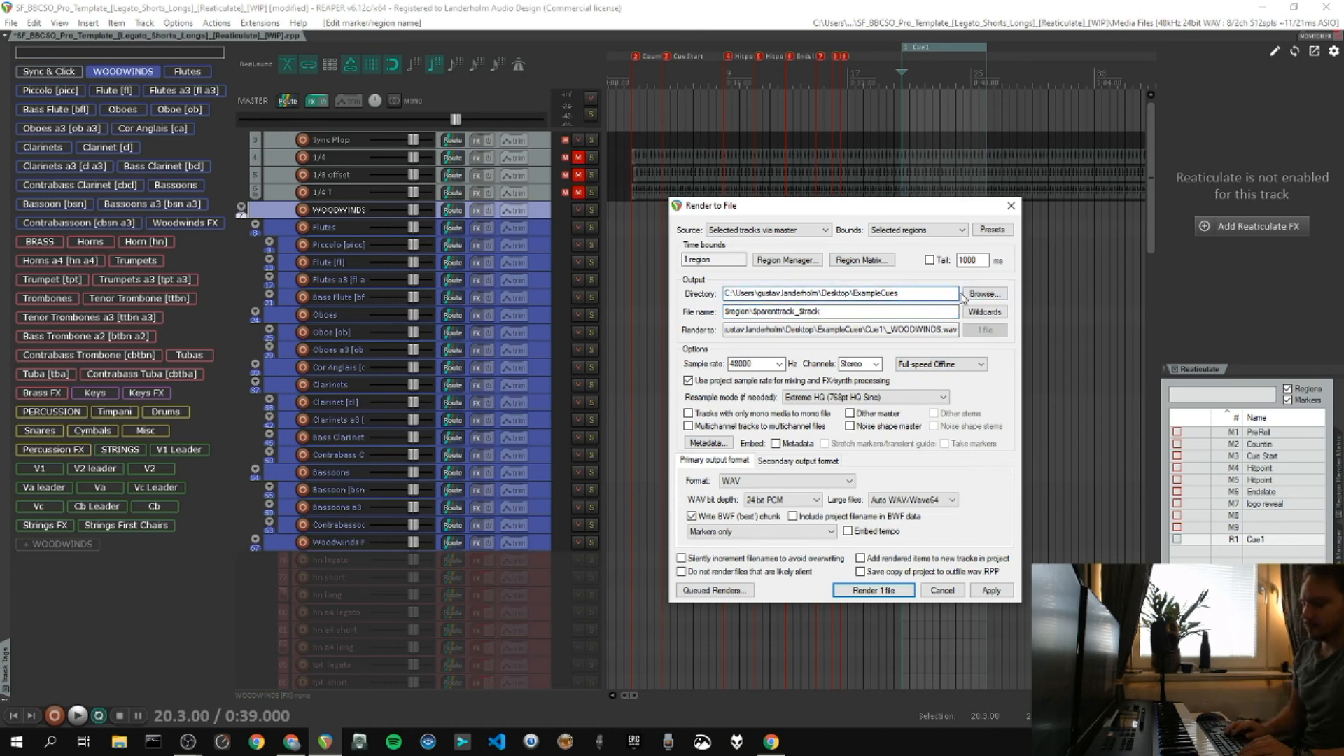
{"action": "type", "text": "_2"}
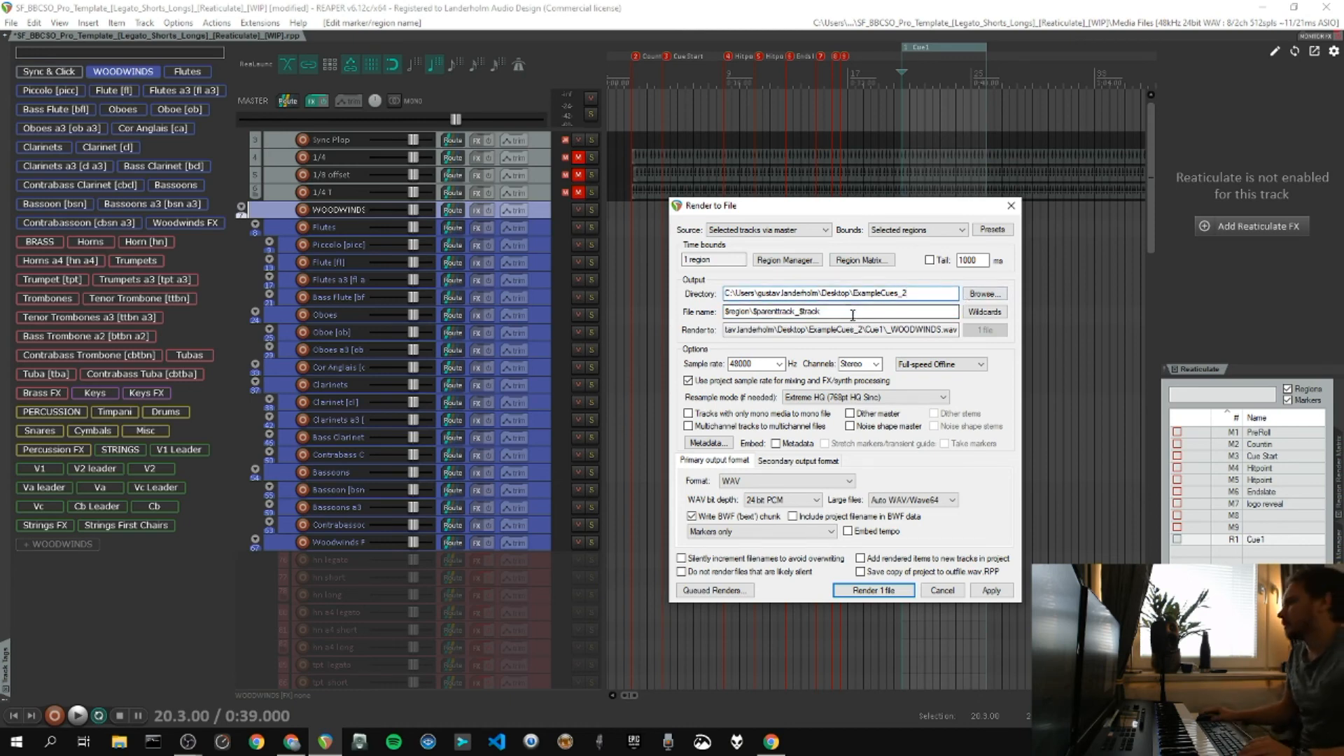
{"action": "left_click", "coordinate": [852, 316]}
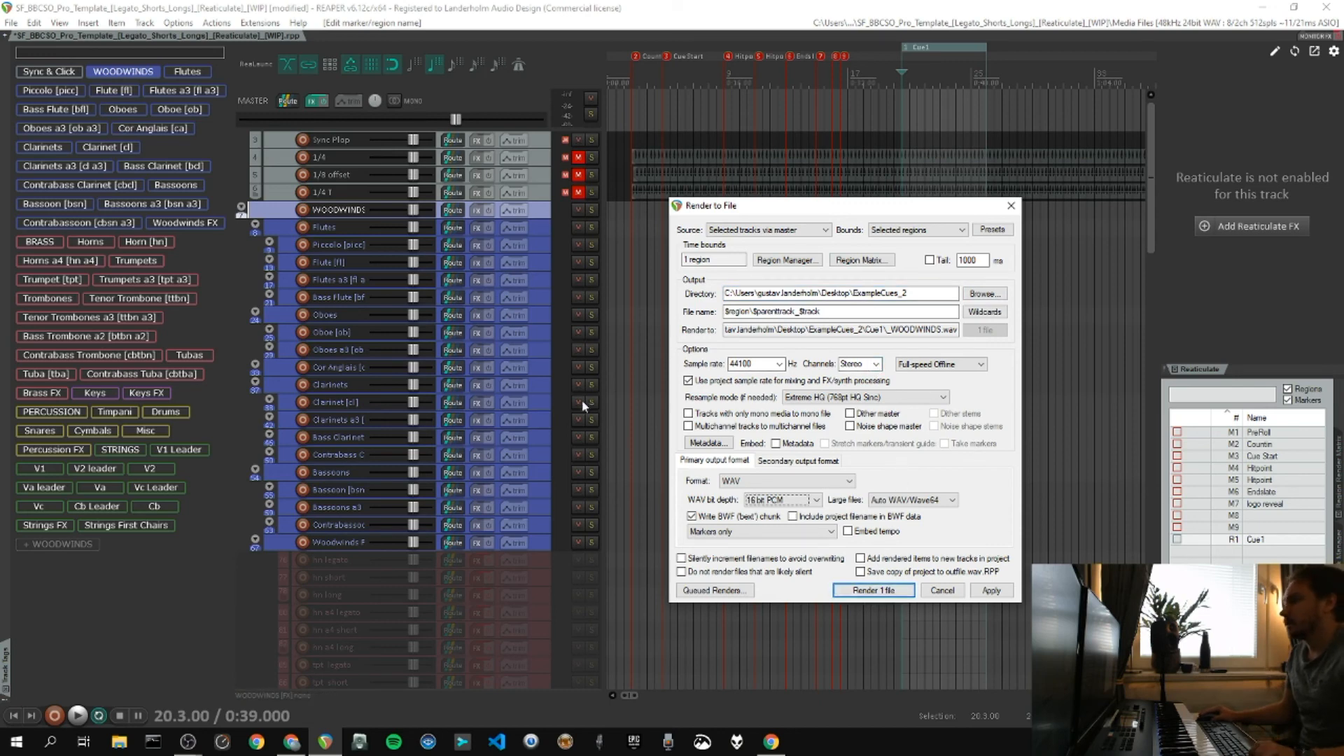
Select all woodwind tracks from WOODWINDS through Woodwinds FX for rendering and show the section with its articulation subtracks.
{"action": "left_click", "coordinate": [544, 540]}
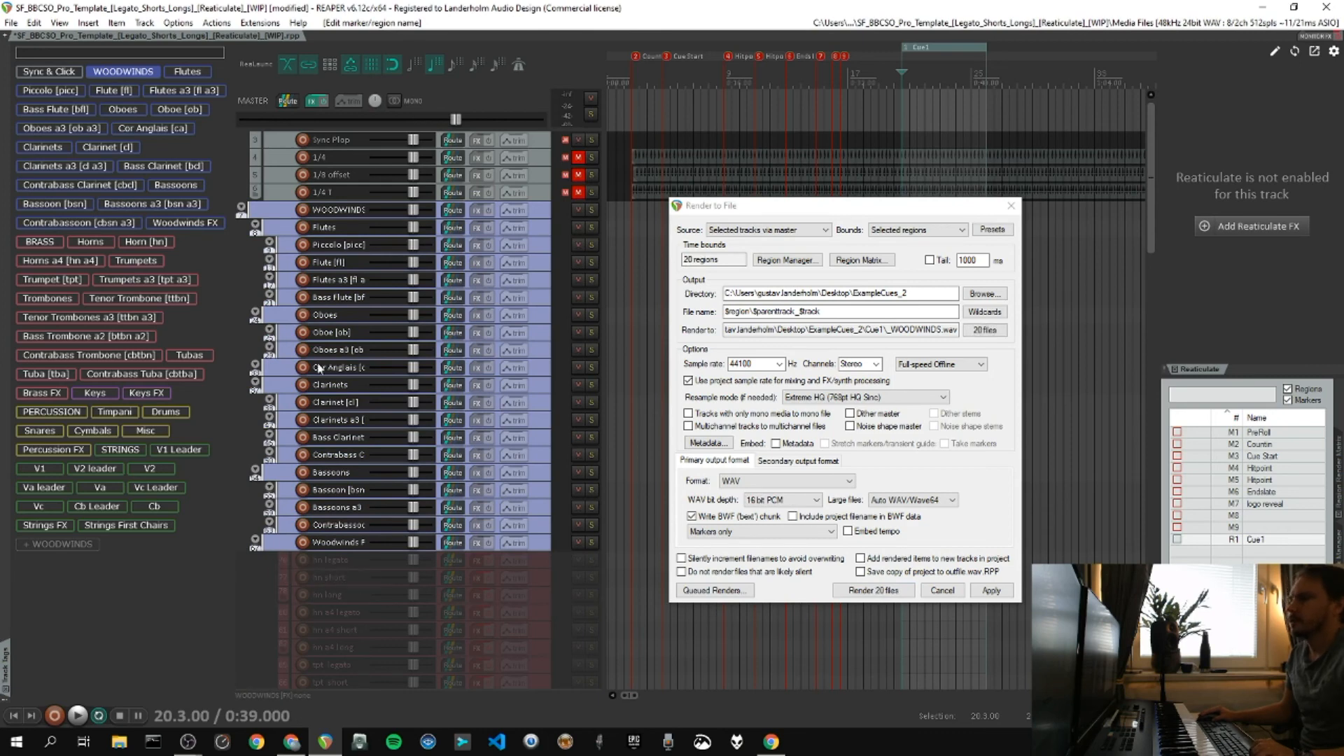
{"action": "left_click", "coordinate": [125, 72]}
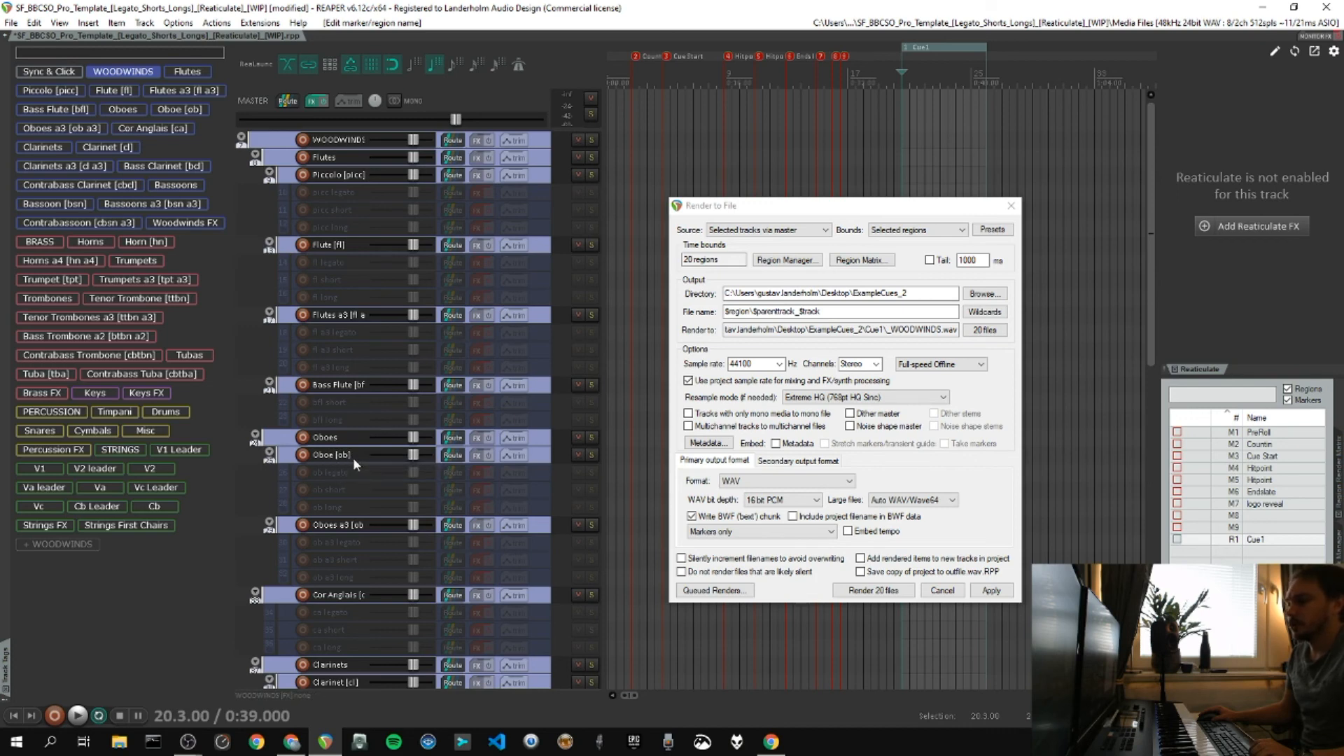
{"action": "scroll", "coordinate": [354, 456], "scroll_direction": "down", "scroll_amount": 3}
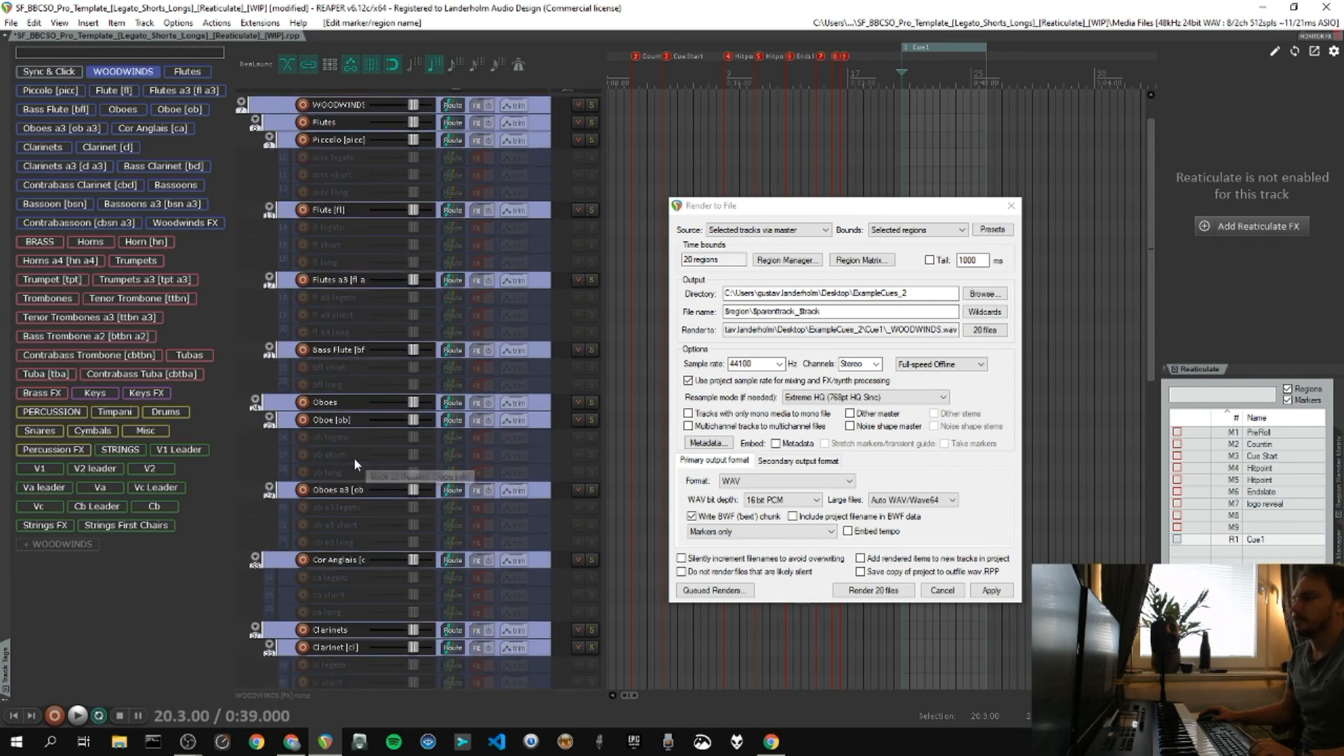
{"action": "scroll", "coordinate": [336, 357], "scroll_direction": "down", "scroll_amount": 2}
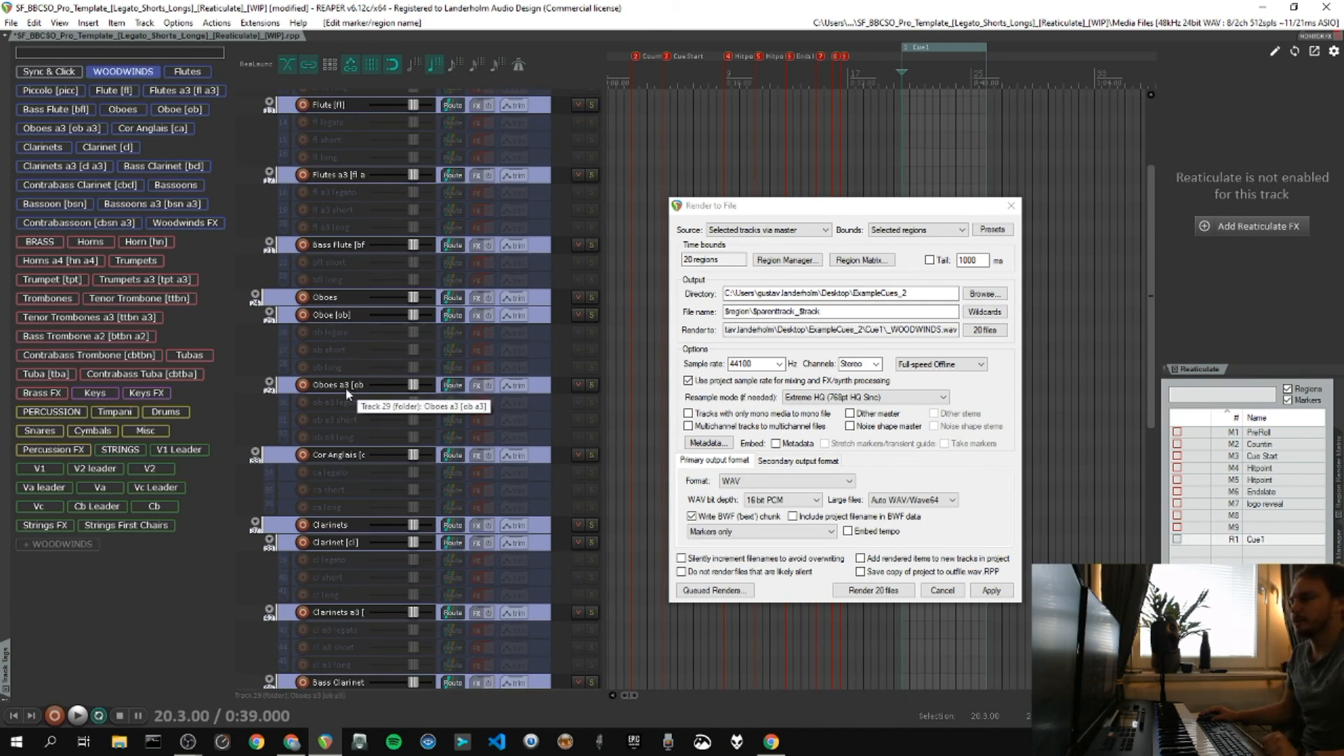
{"action": "scroll", "coordinate": [346, 388], "scroll_direction": "down", "scroll_amount": 4}
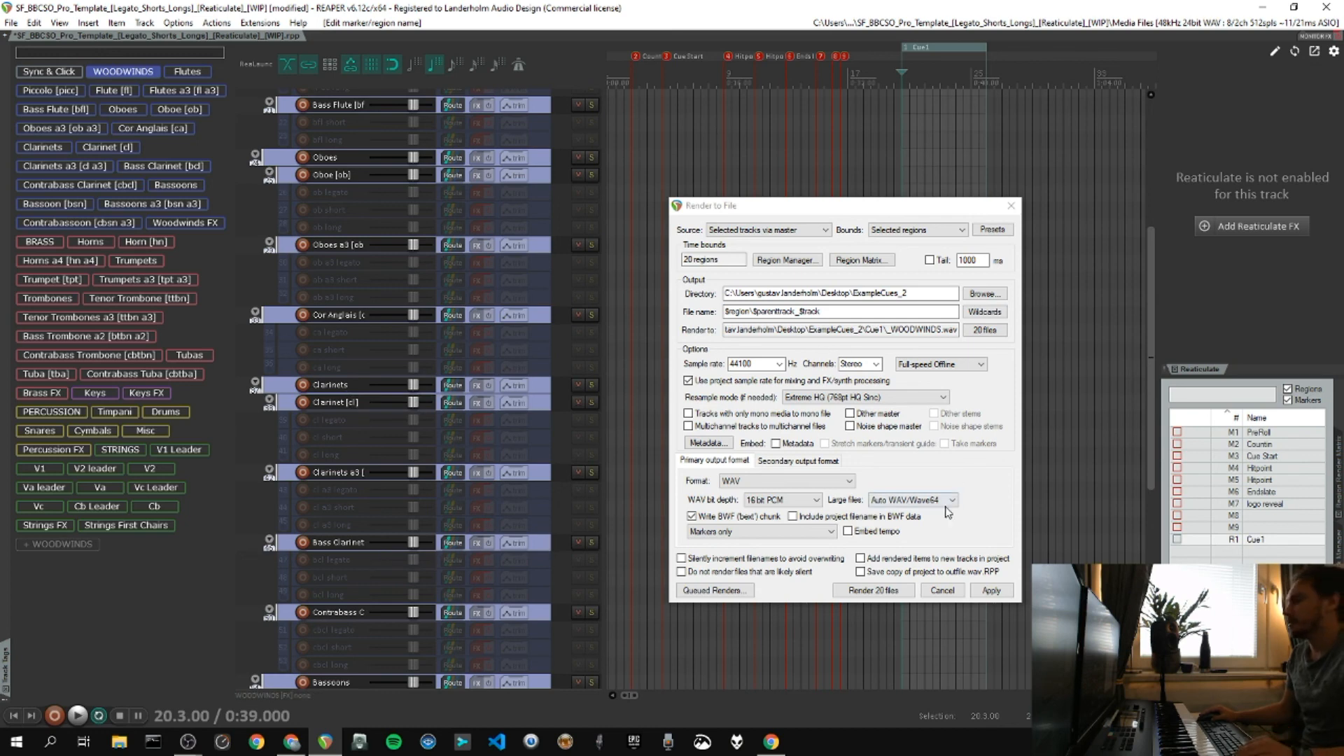
Render the selected woodwind tracks for the Cue1 region, inspect the exported files in the Cue1 folder and close the folder.
{"action": "left_click", "coordinate": [880, 592]}
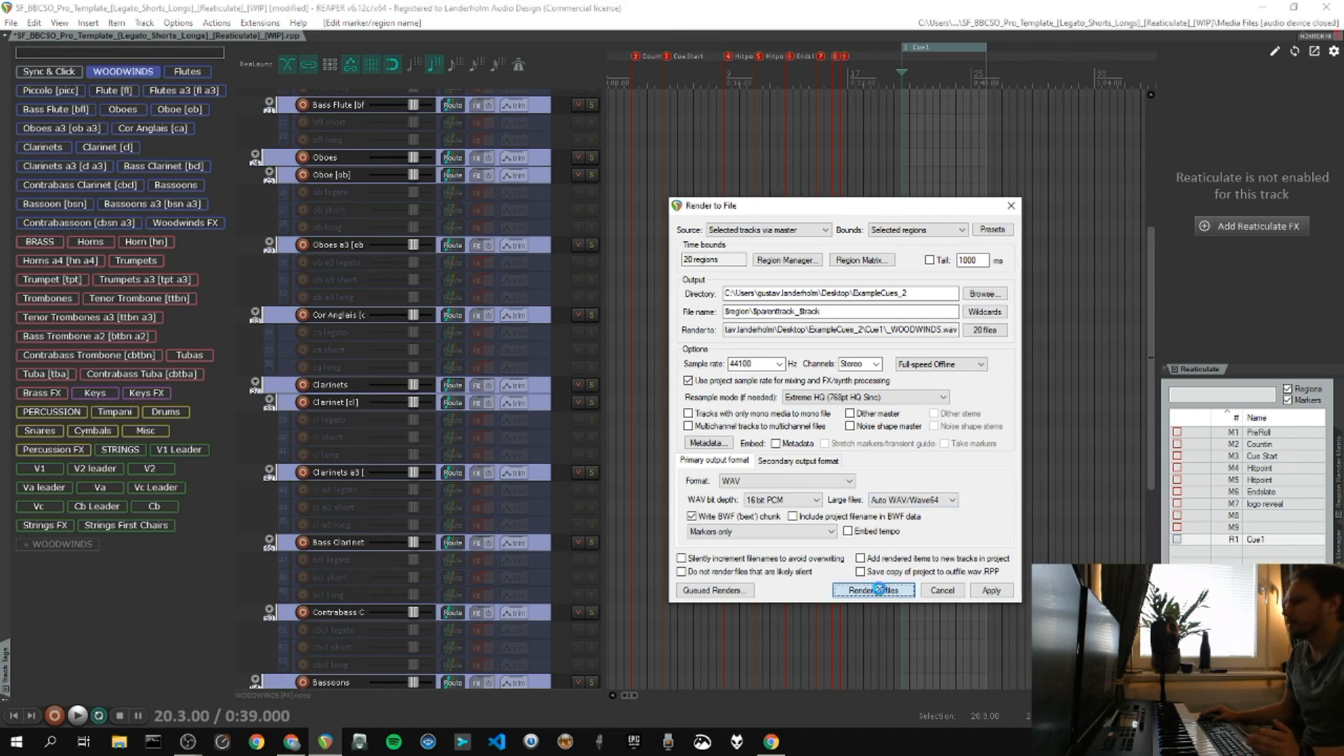
{"action": "left_click", "coordinate": [881, 591]}
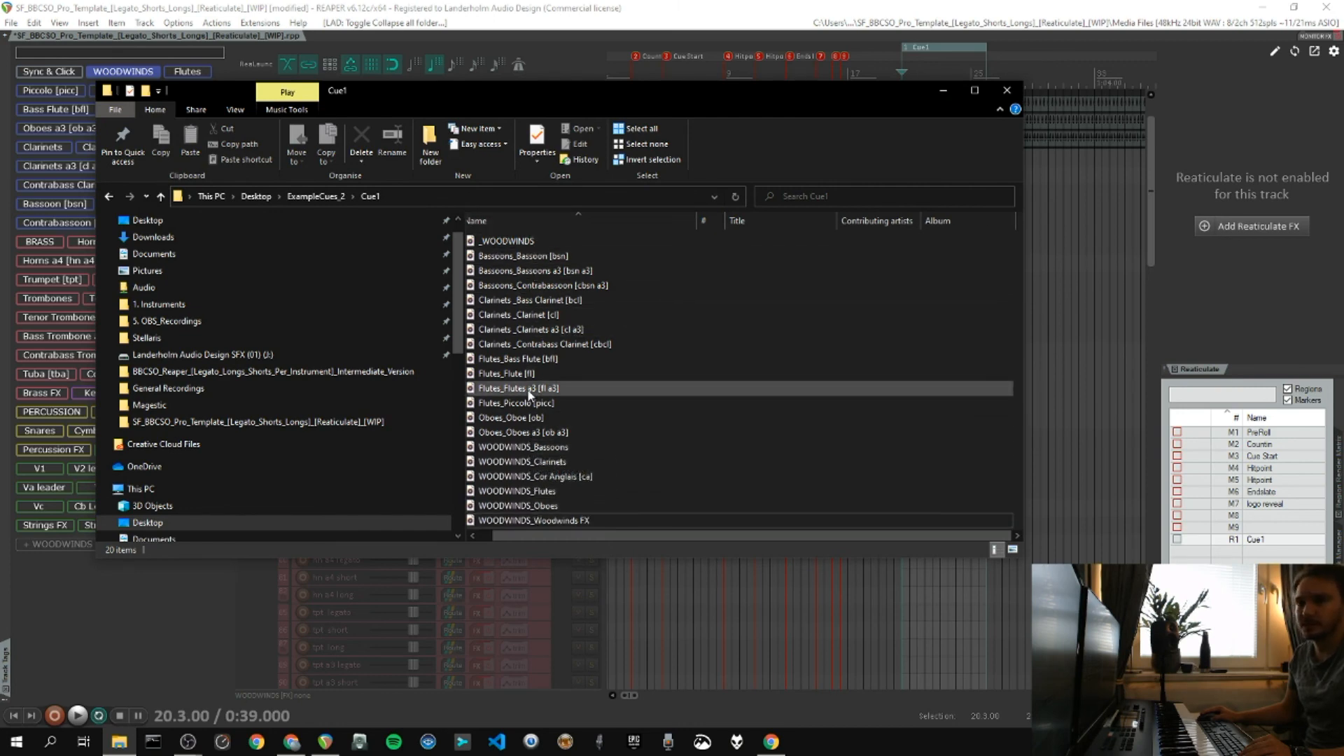
{"action": "left_click", "coordinate": [1007, 91]}
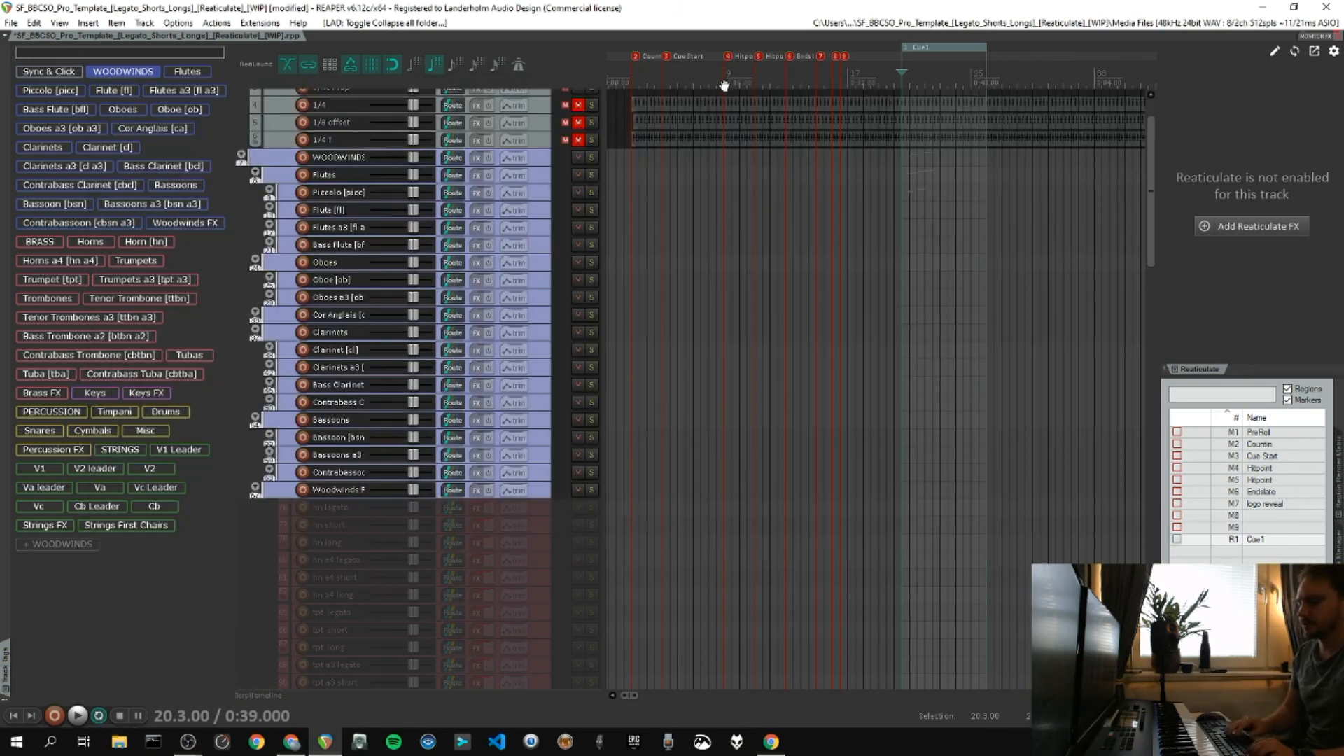
Try a backslash after $parenttrack in the render file name pattern, remove it and leave the render settings.
{"action": "key", "text": "ctrl+alt+r"}
{"action": "left_click", "coordinate": [755, 312]}
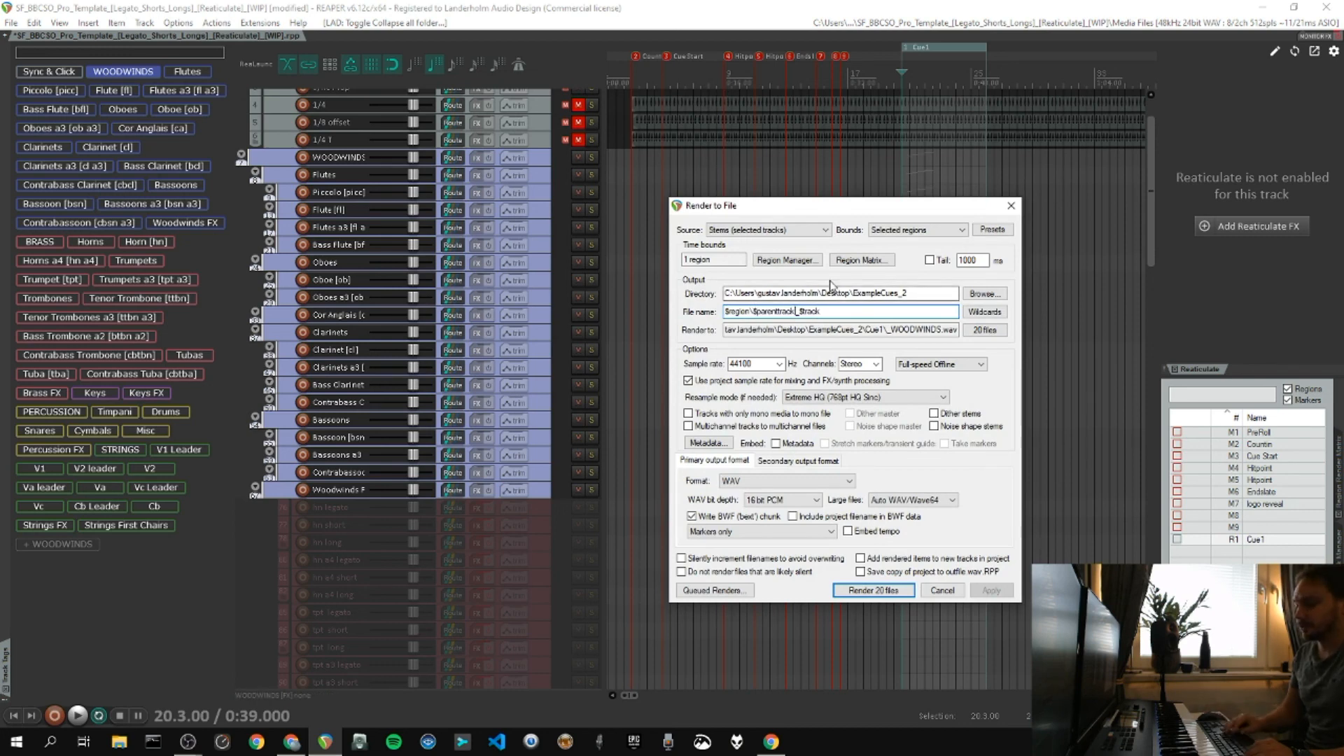
{"action": "type", "text": "\\"}
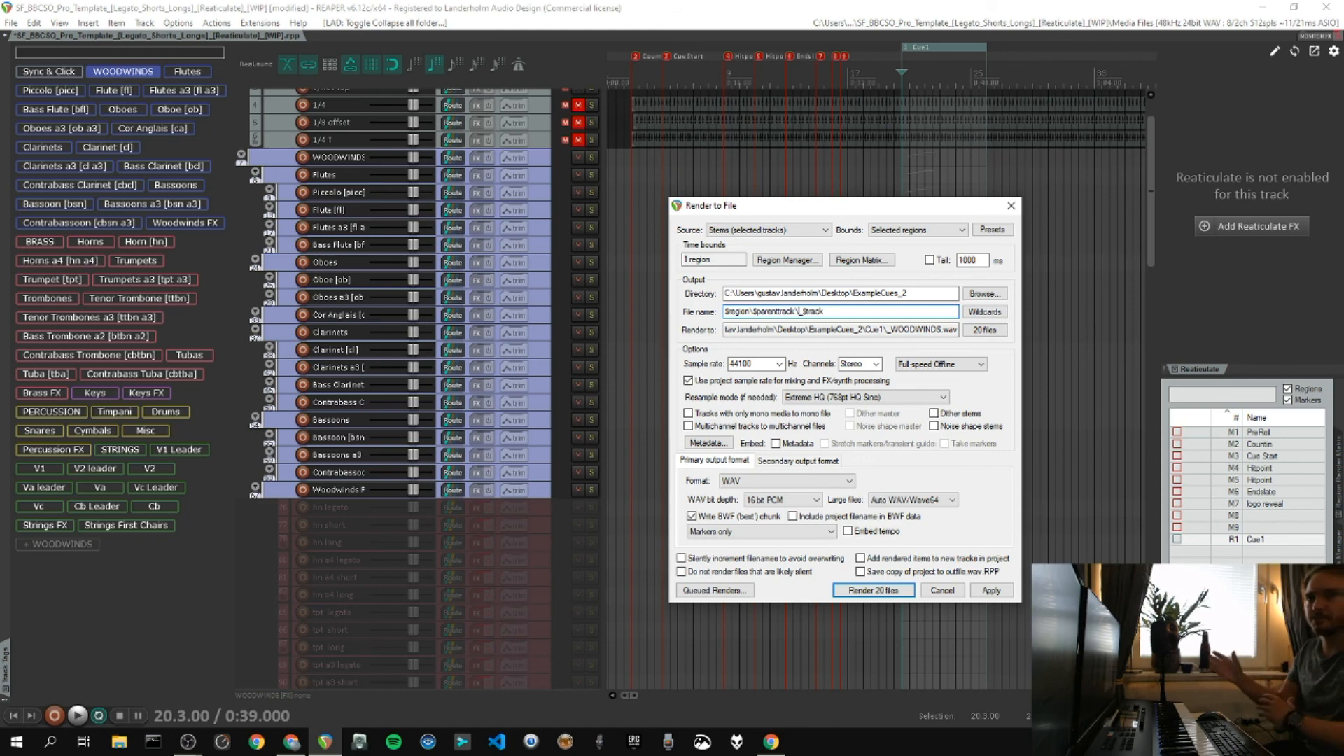
{"action": "key", "text": "BackSpace"}
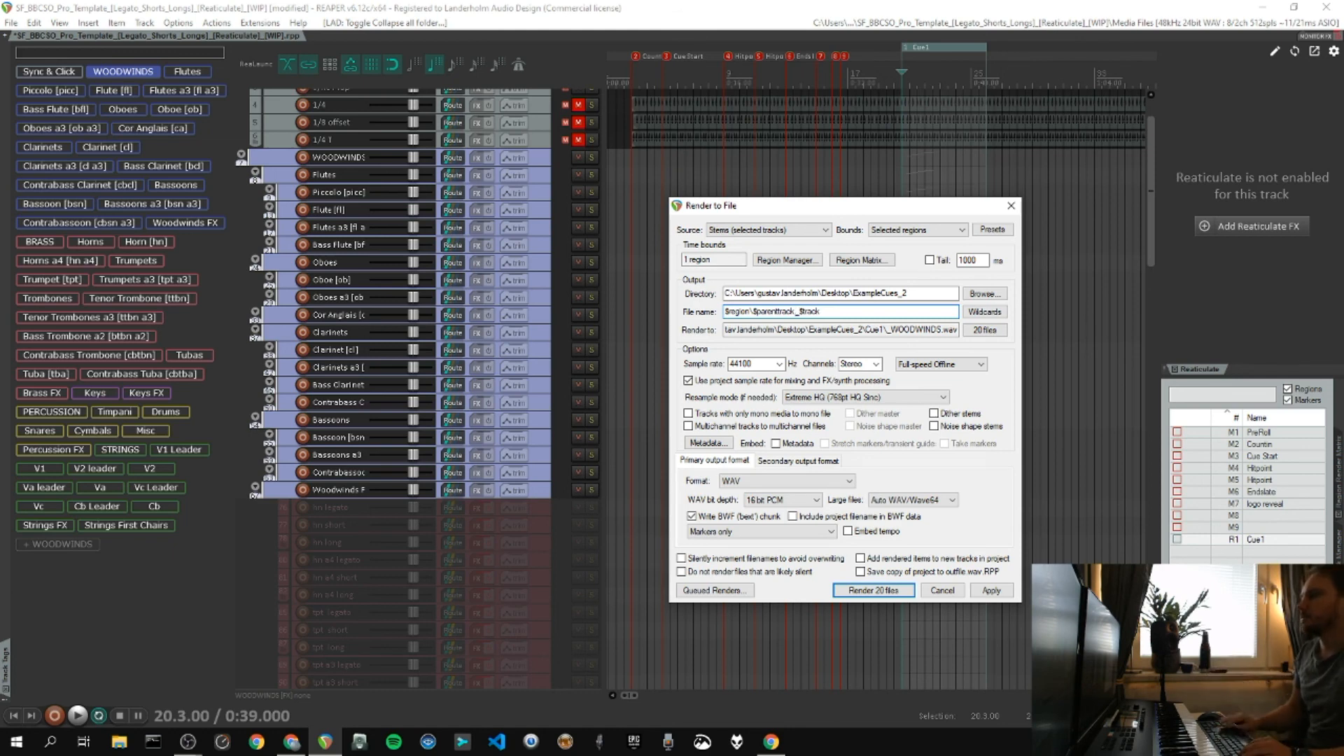
{"action": "left_click", "coordinate": [868, 313]}
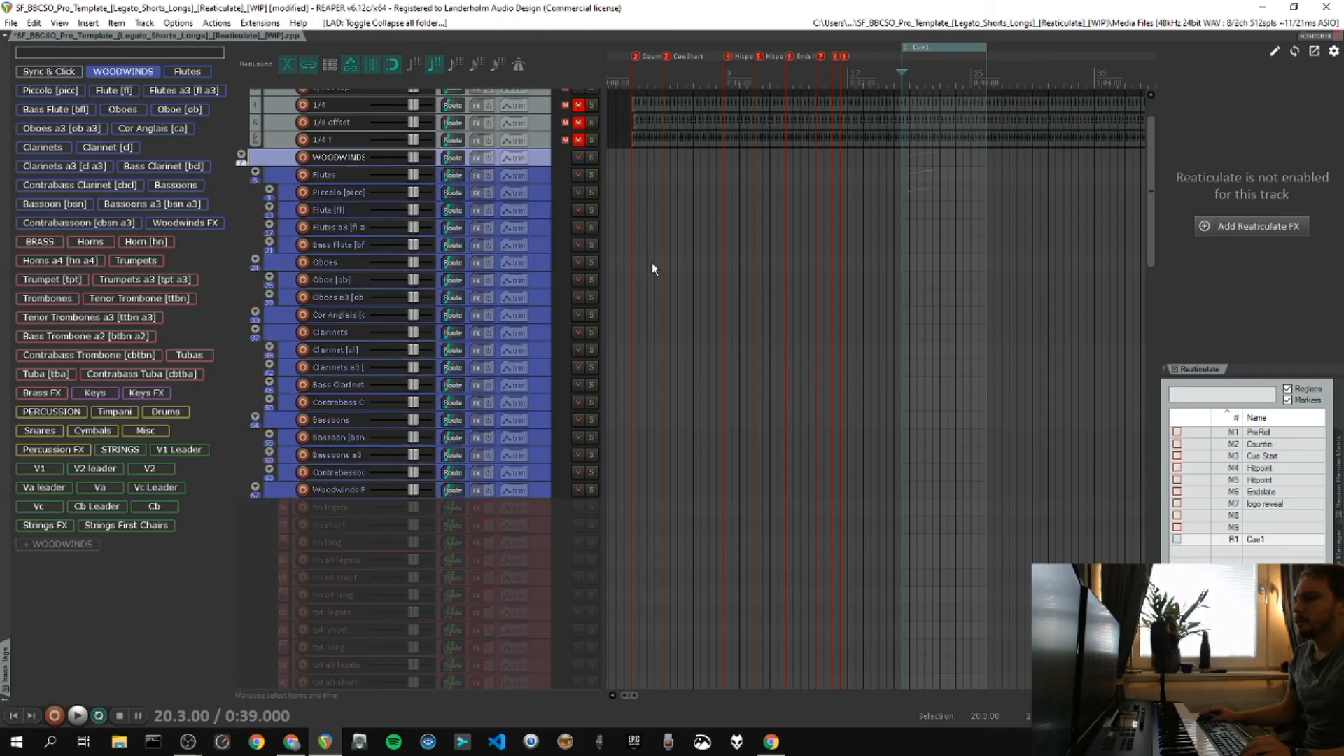
Switch the colour theme to the personalised variant of Smooth_6.
{"action": "scroll", "coordinate": [648, 265], "scroll_direction": "down", "scroll_amount": 6}
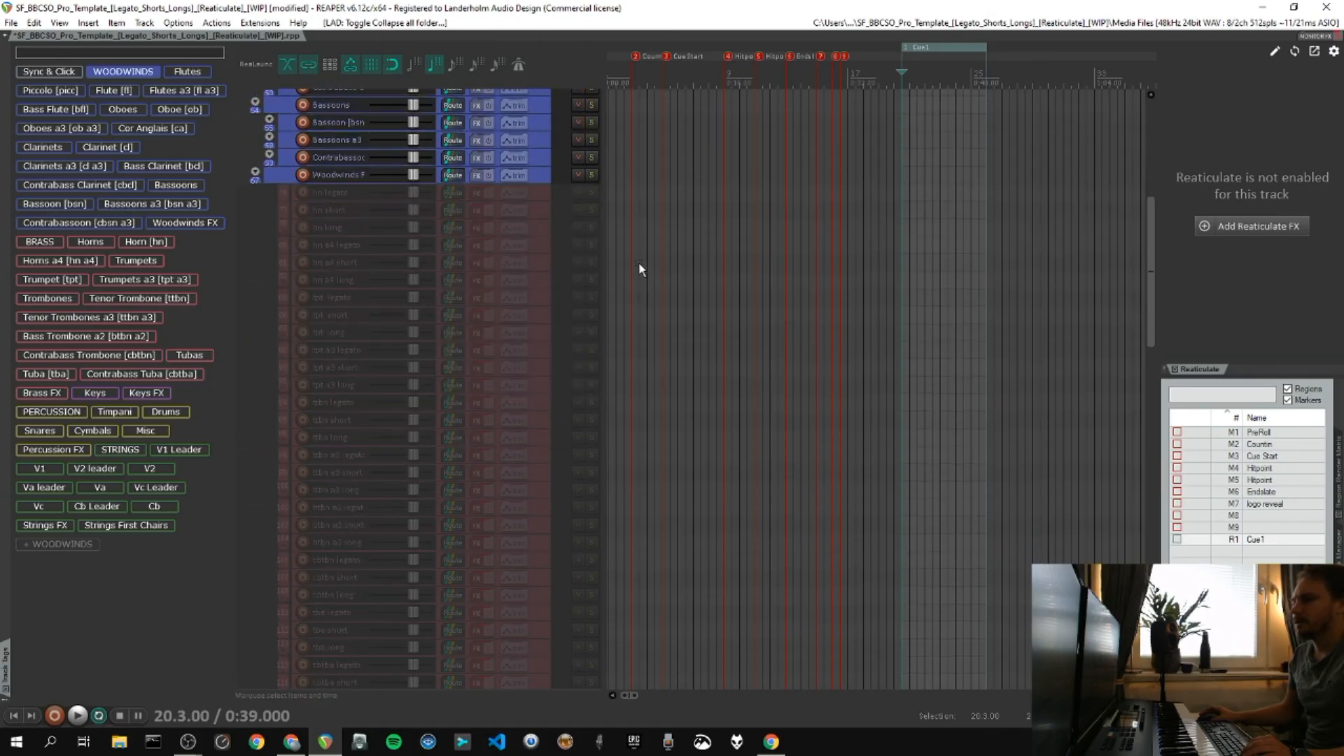
{"action": "scroll", "coordinate": [656, 283], "scroll_direction": "up", "scroll_amount": 6}
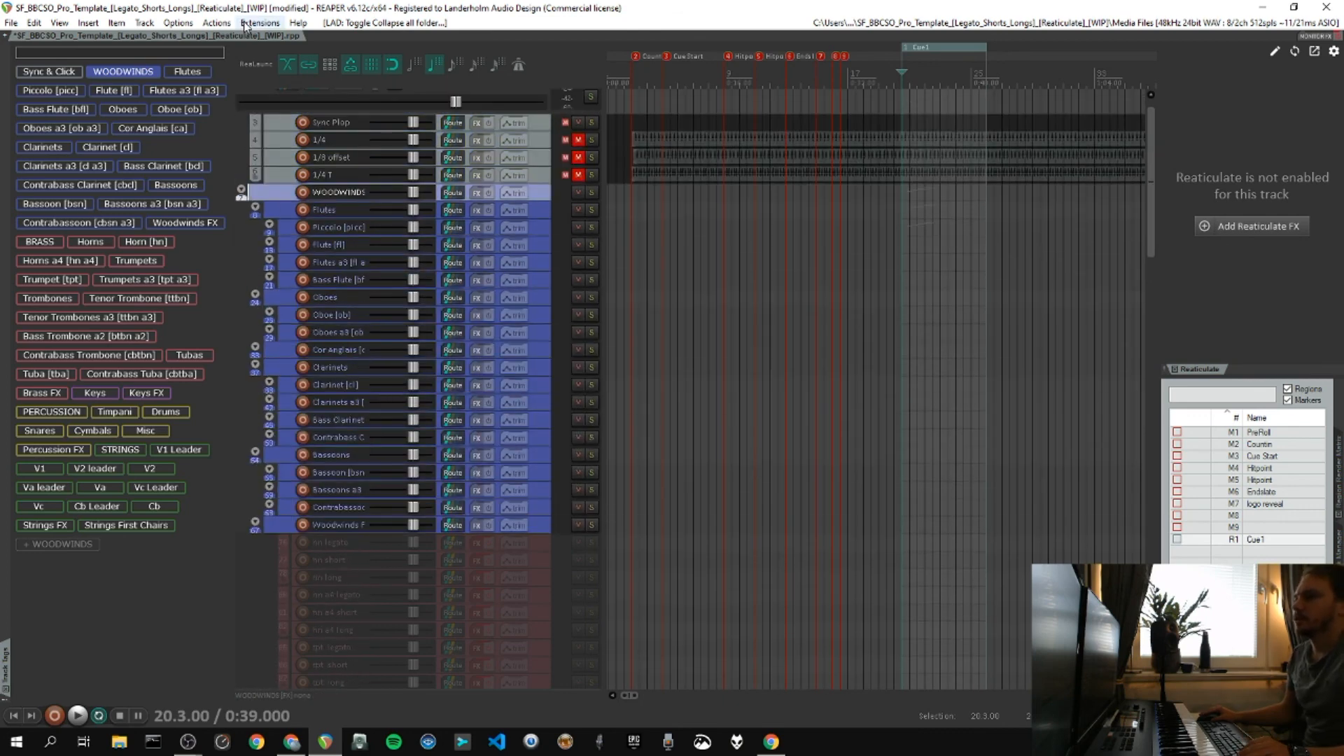
{"action": "left_click", "coordinate": [186, 24]}
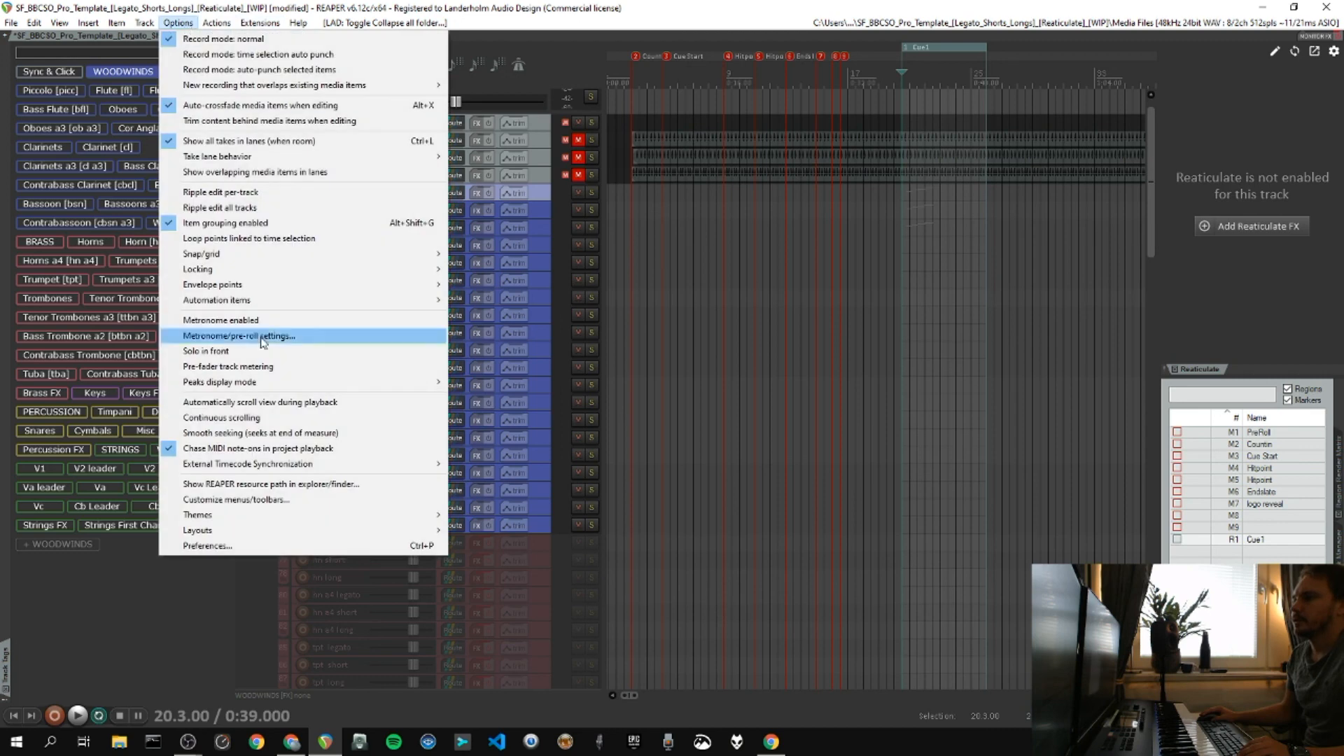
{"action": "mouse_move", "coordinate": [282, 517]}
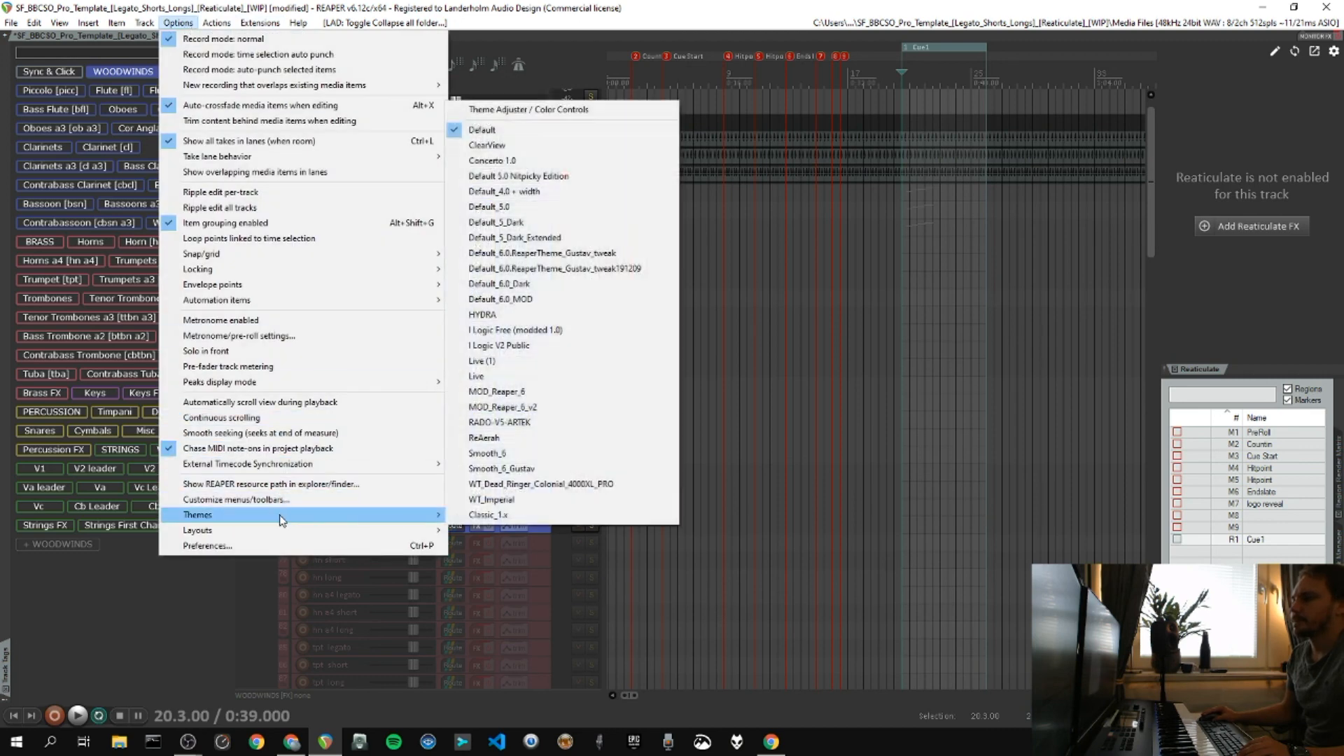
{"action": "left_click", "coordinate": [564, 469]}
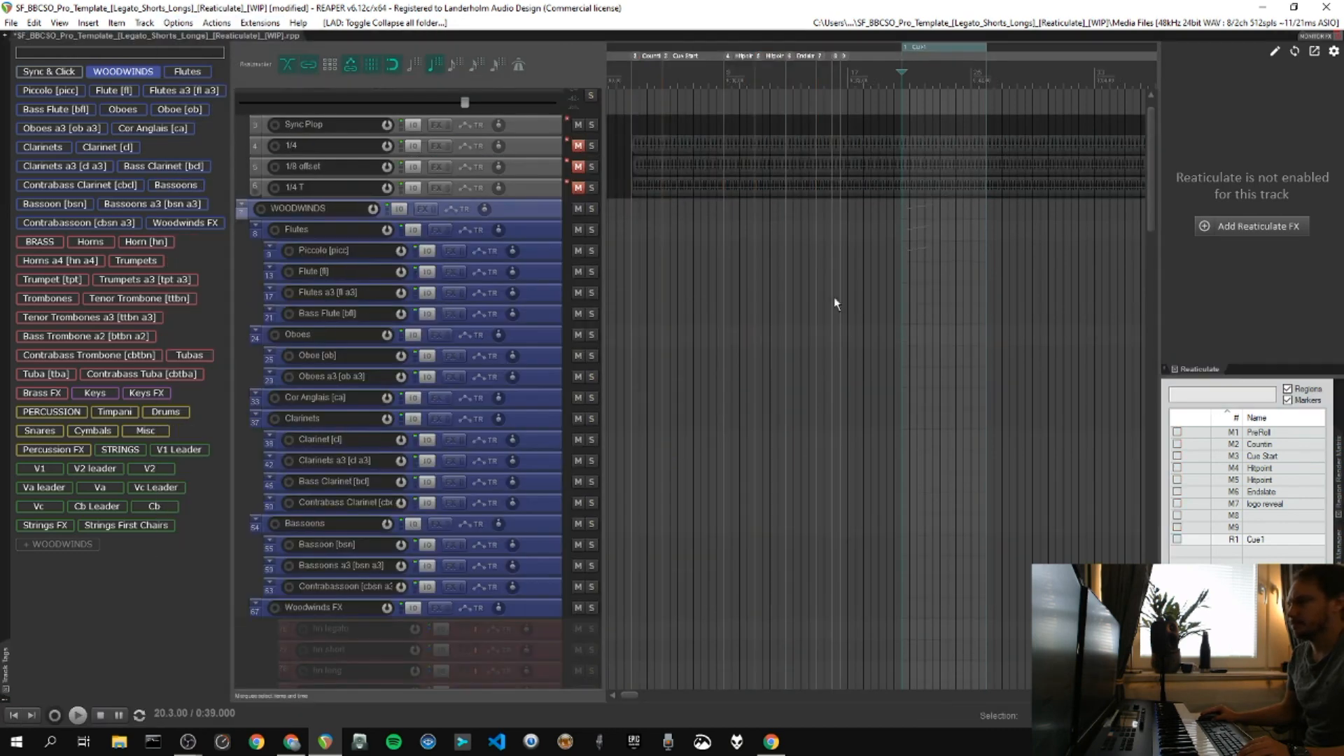
Show all hidden tracks and collapse every folder down to the top-level section tracks.
{"action": "scroll", "coordinate": [525, 218], "scroll_direction": "down", "scroll_amount": 1}
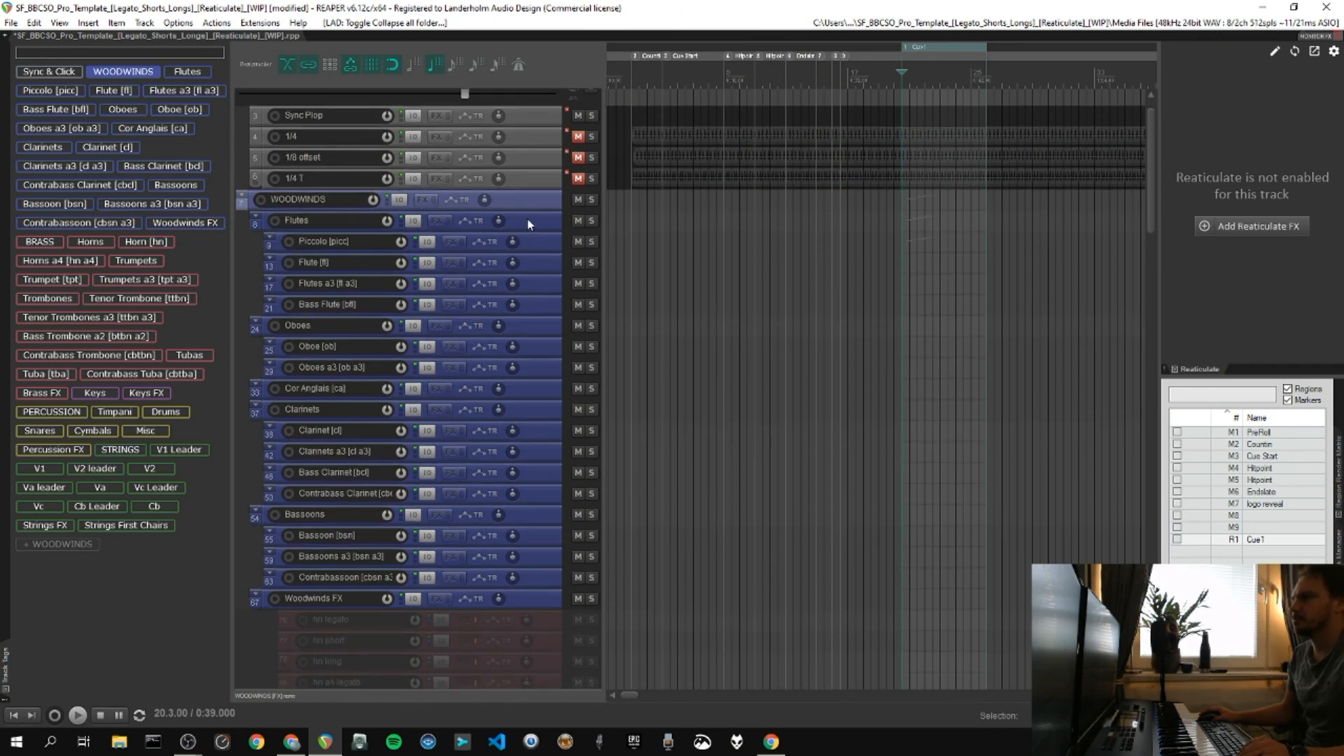
{"action": "scroll", "coordinate": [498, 282], "scroll_direction": "down", "scroll_amount": 5}
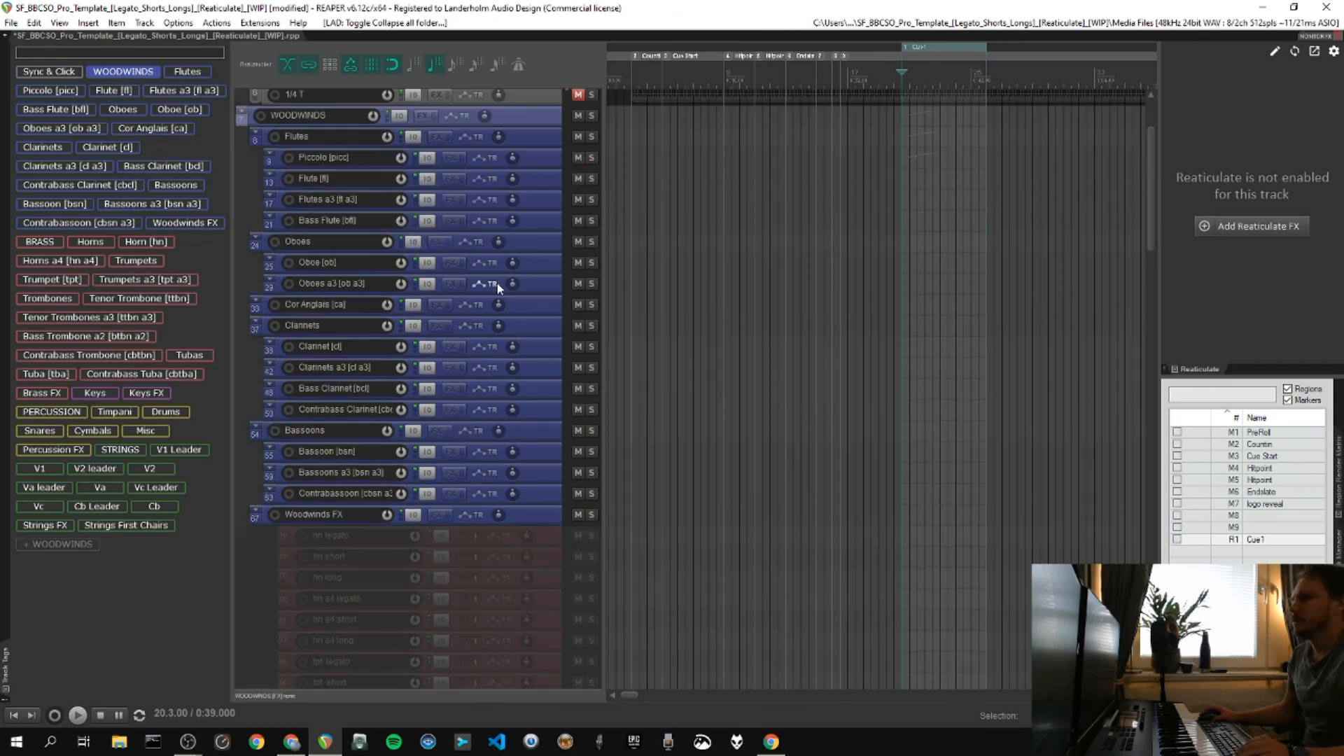
{"action": "scroll", "coordinate": [501, 282], "scroll_direction": "down", "scroll_amount": 8}
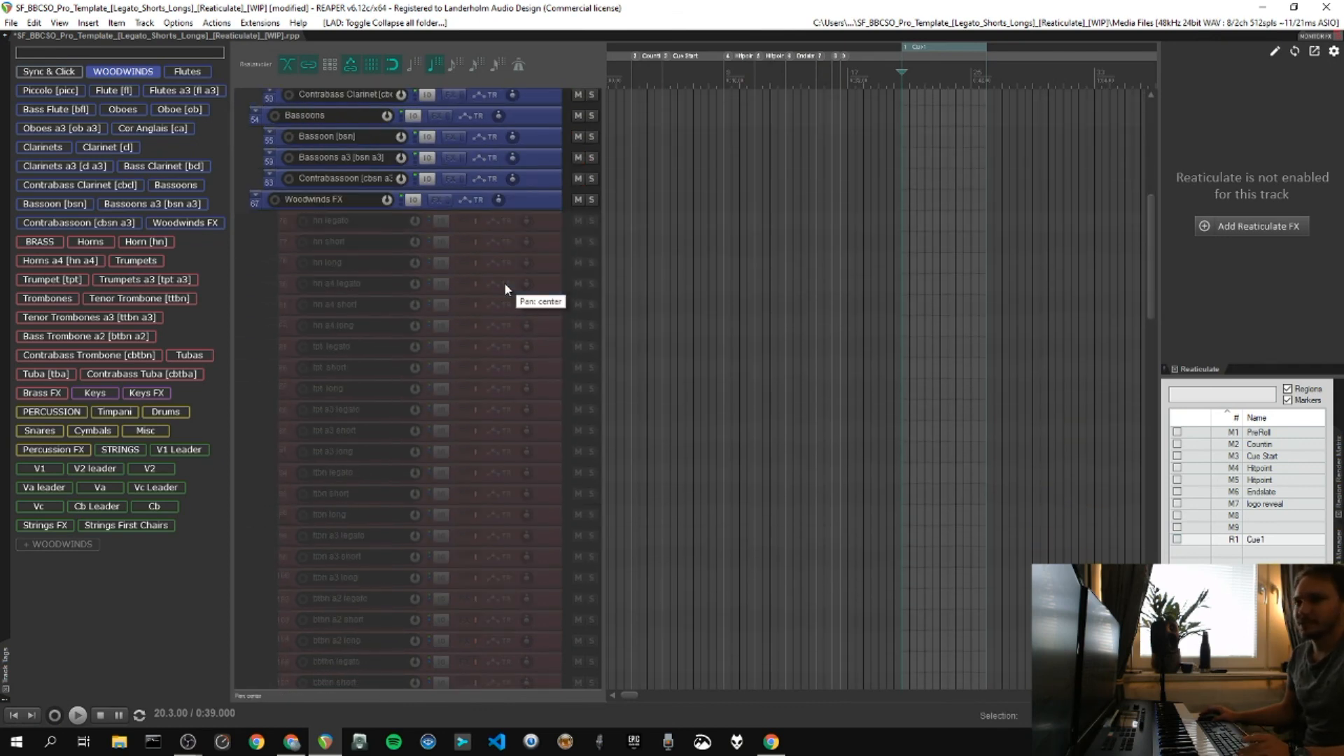
{"action": "scroll", "coordinate": [504, 283], "scroll_direction": "down", "scroll_amount": 15}
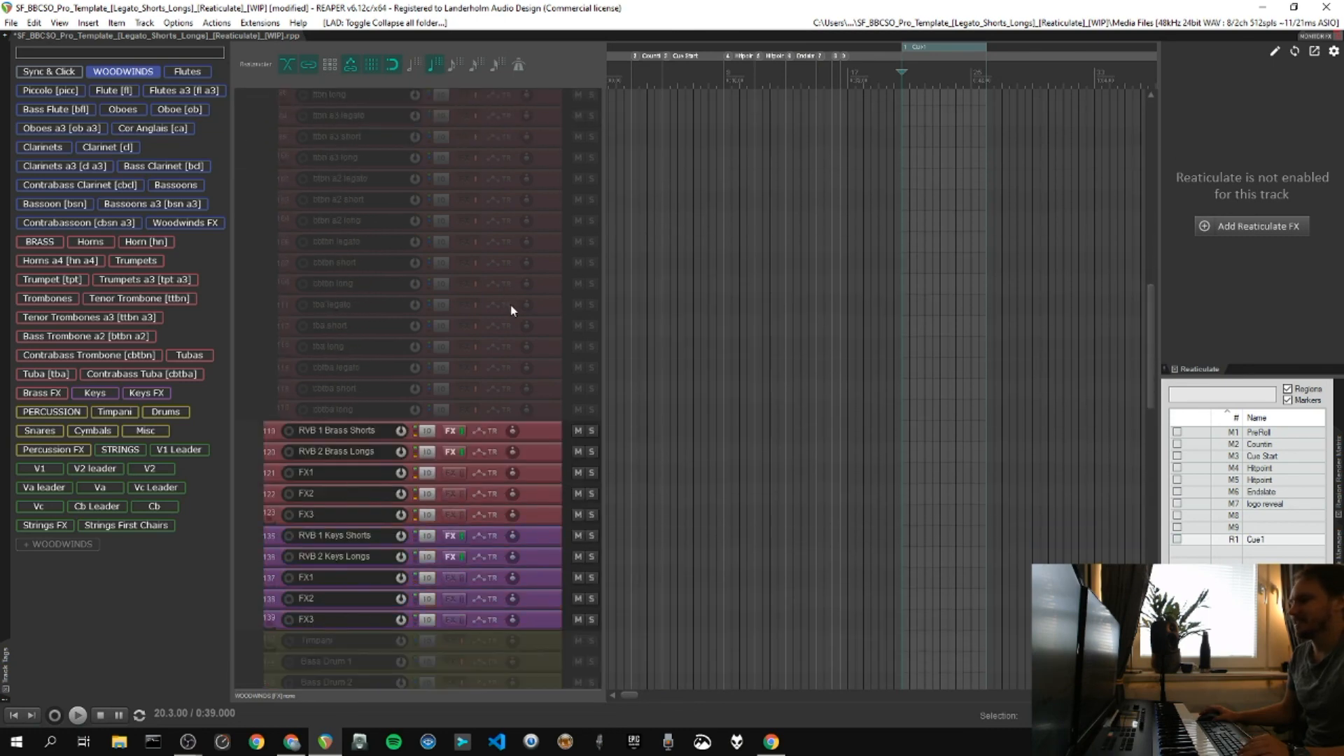
{"action": "scroll", "coordinate": [511, 301], "scroll_direction": "down", "scroll_amount": 7}
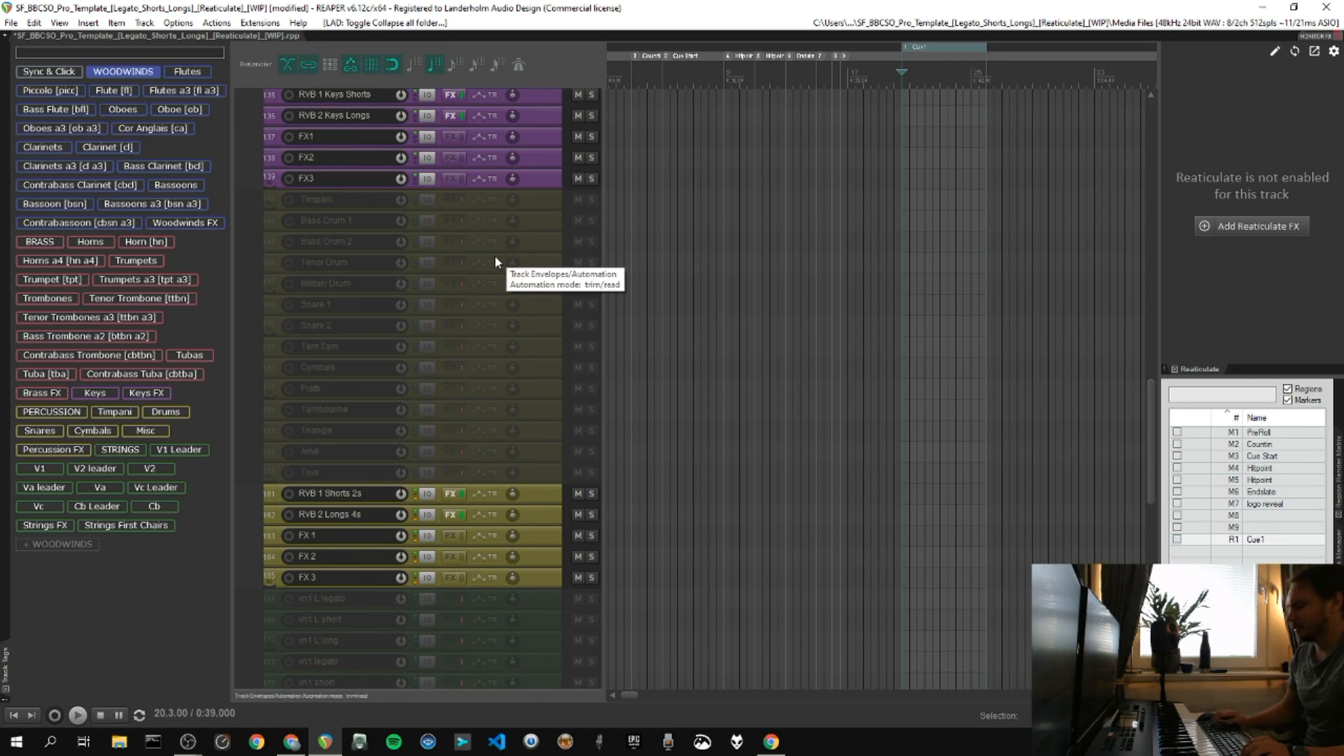
{"action": "key", "text": "shift+h"}
{"action": "scroll", "coordinate": [501, 281], "scroll_direction": "up", "scroll_amount": 20}
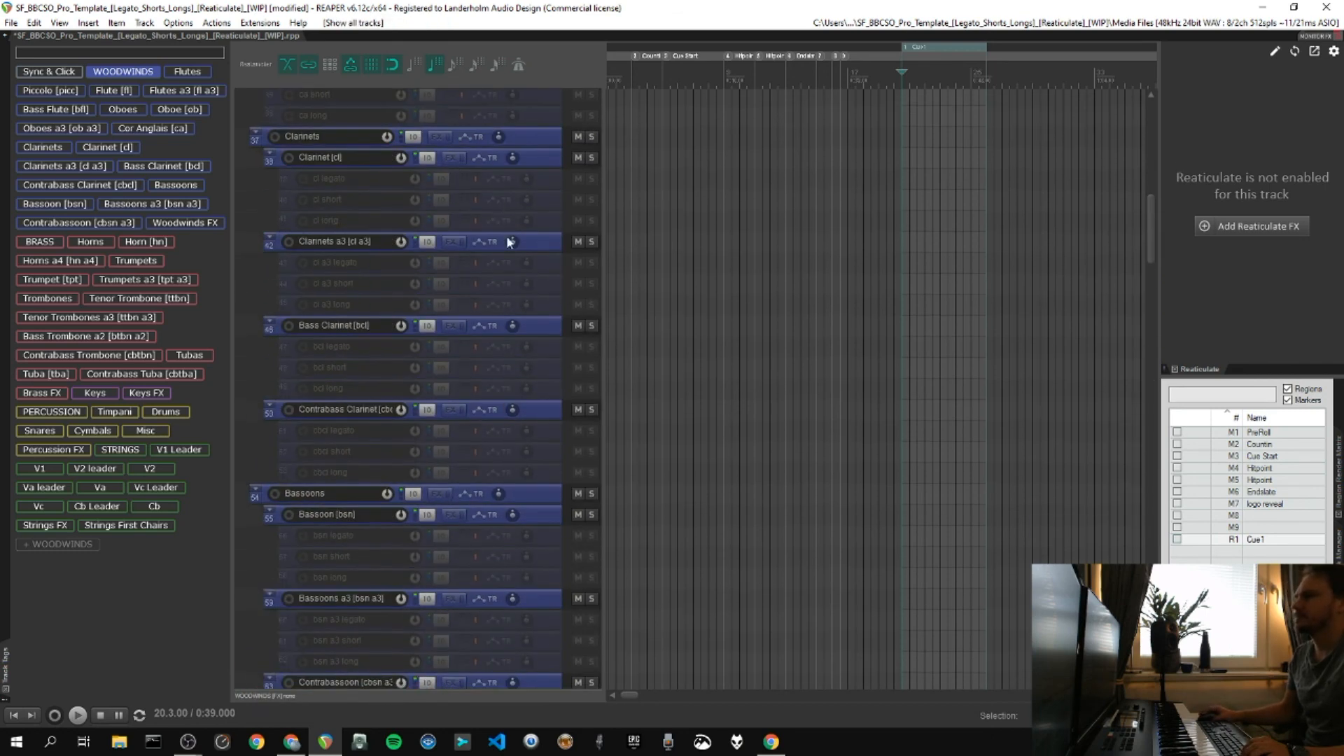
{"action": "scroll", "coordinate": [507, 295], "scroll_direction": "up", "scroll_amount": 11}
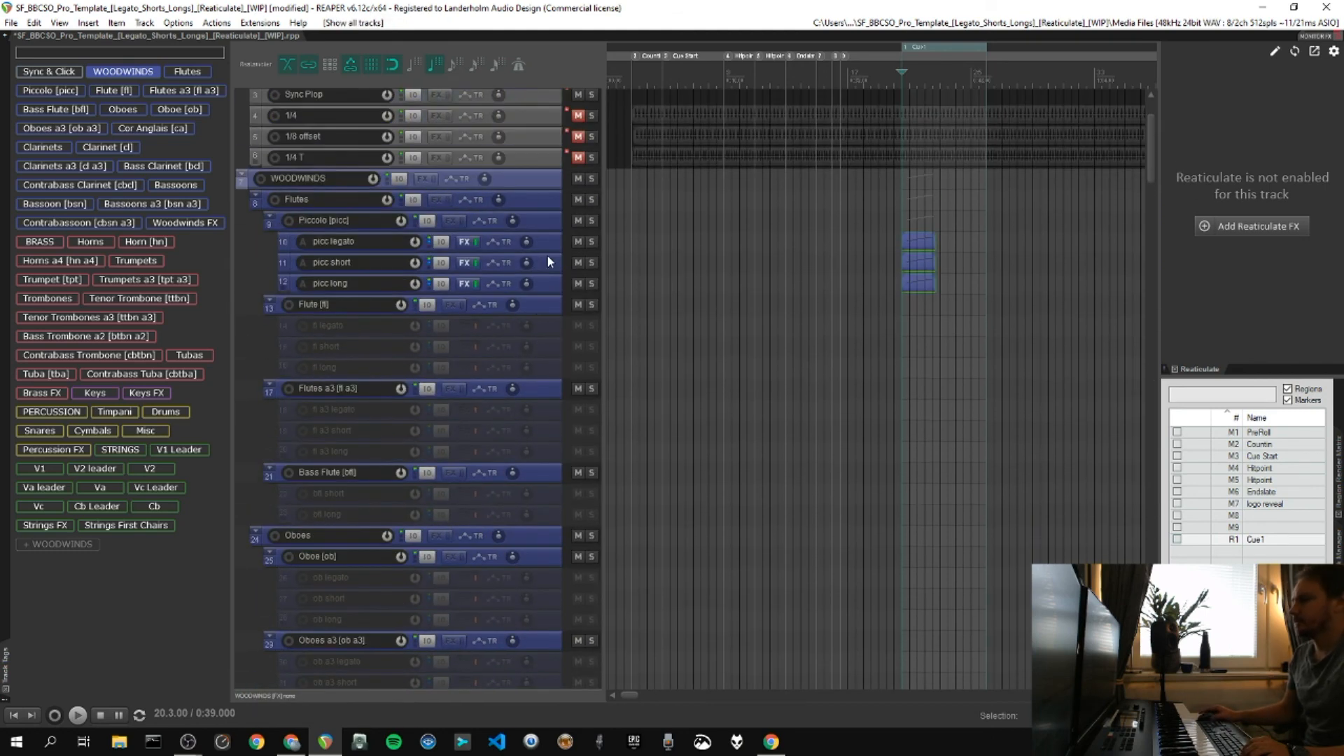
{"action": "key", "text": "shift+c"}
{"action": "scroll", "coordinate": [553, 305], "scroll_direction": "up", "scroll_amount": 3}
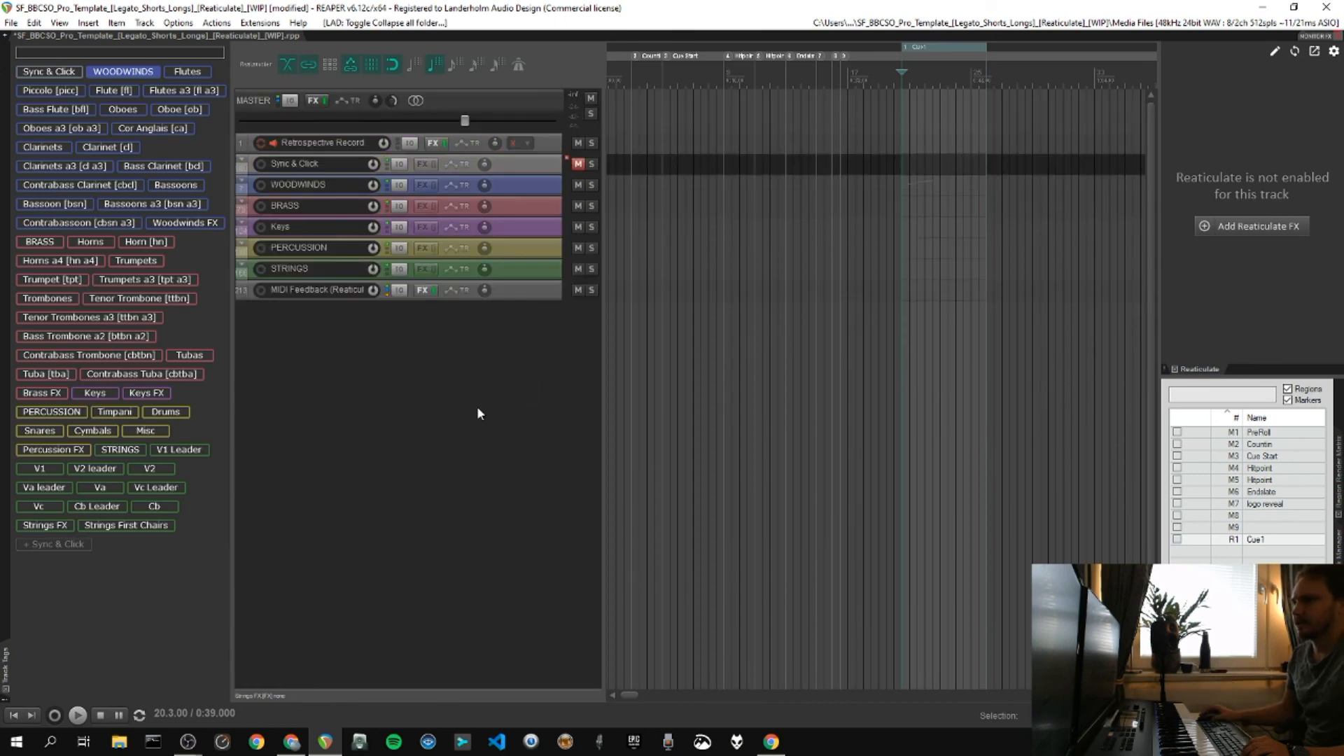
Expand and collapse the child tracks of the WOODWINDS, BRASS, Keys and PERCUSSION folders one after another.
{"action": "left_click", "coordinate": [532, 187]}
{"action": "key", "text": "c"}
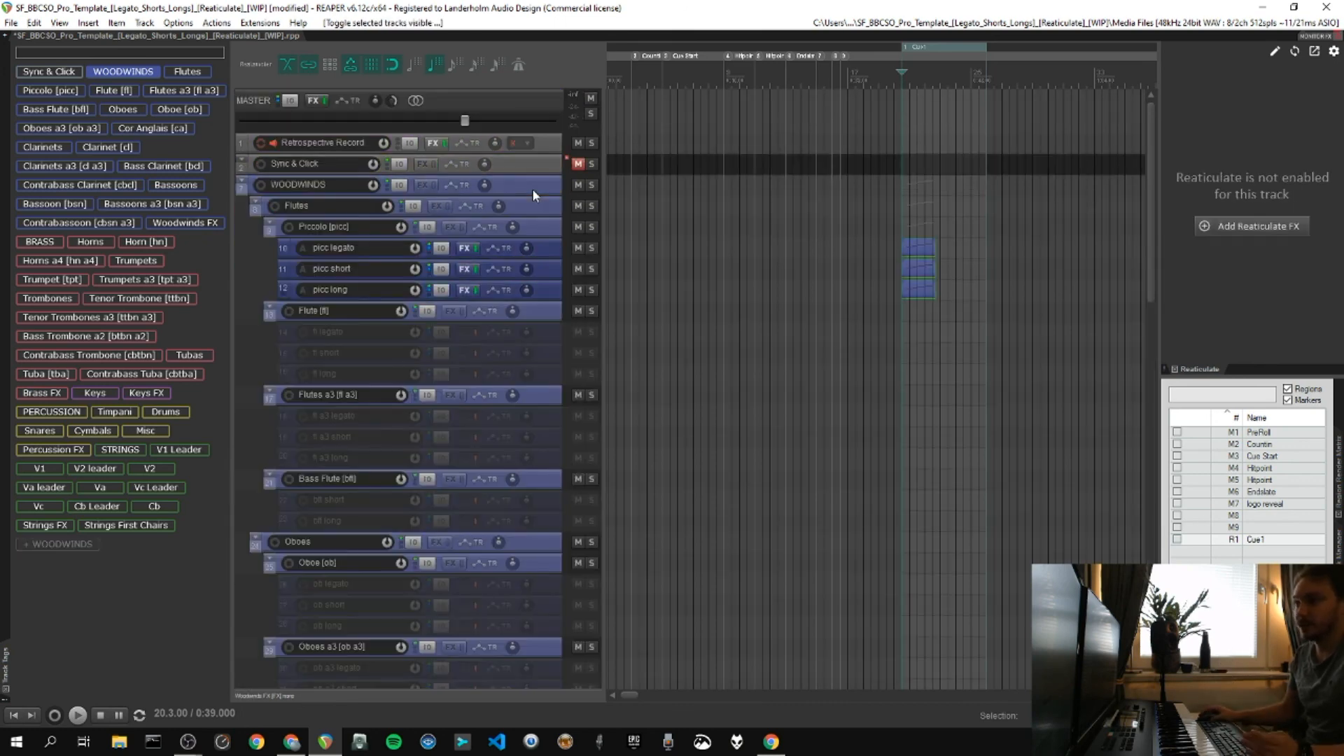
{"action": "key", "text": "c"}
{"action": "left_click", "coordinate": [521, 207]}
{"action": "key", "text": "c"}
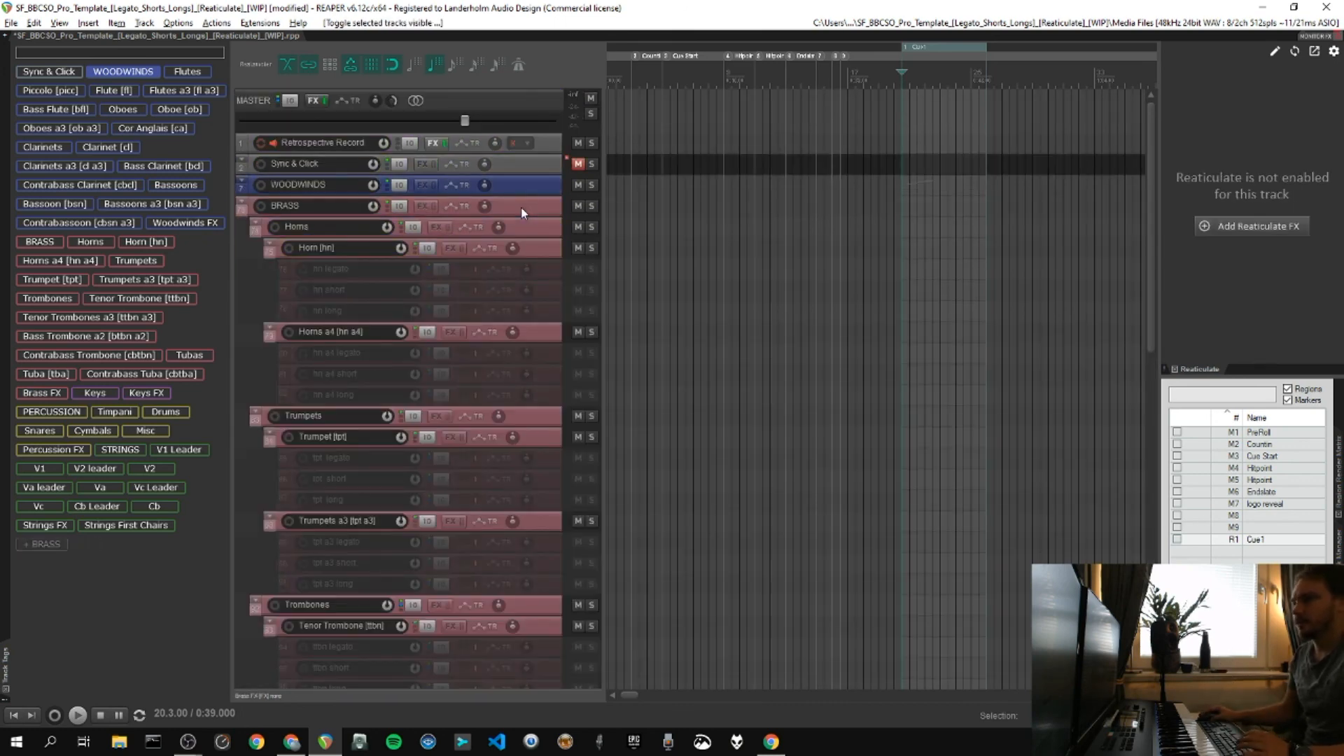
{"action": "key", "text": "c"}
{"action": "left_click", "coordinate": [519, 232]}
{"action": "key", "text": "c"}
{"action": "key", "text": "c"}
{"action": "left_click", "coordinate": [521, 241]}
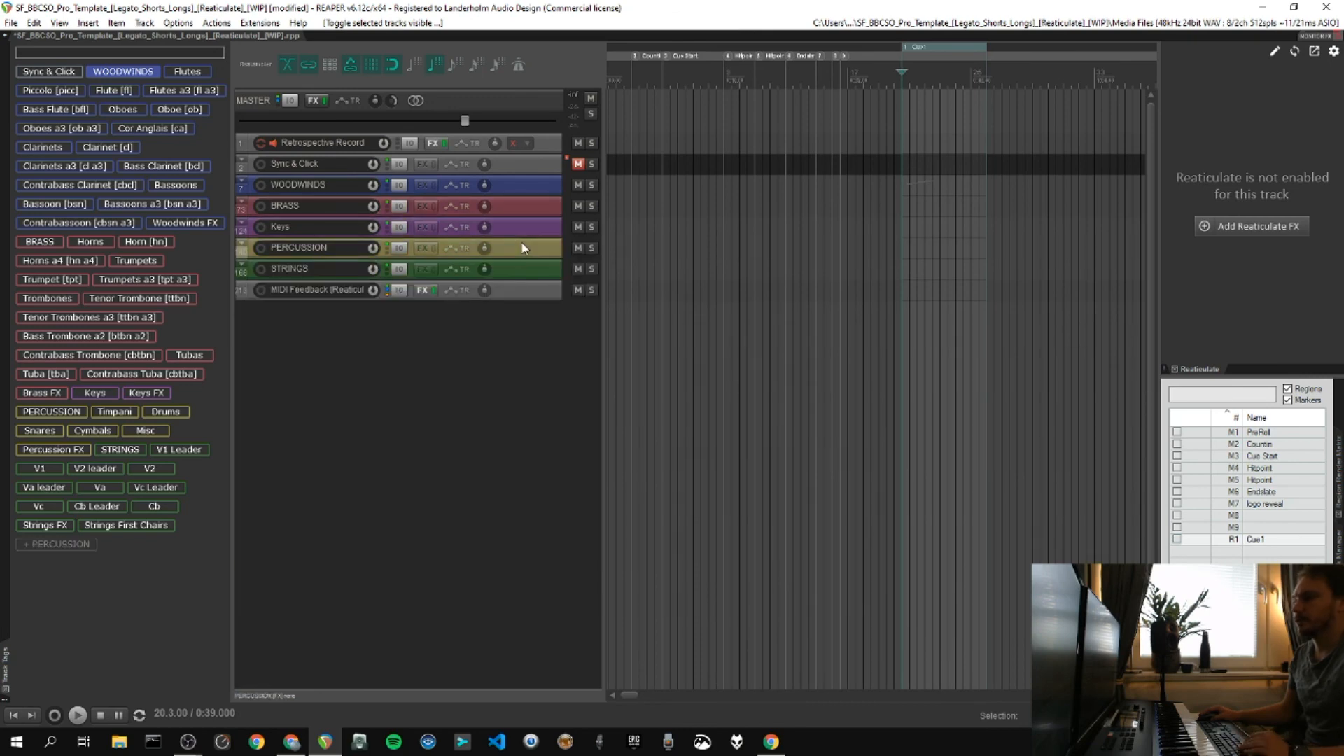
{"action": "key", "text": "c"}
{"action": "key", "text": "c"}
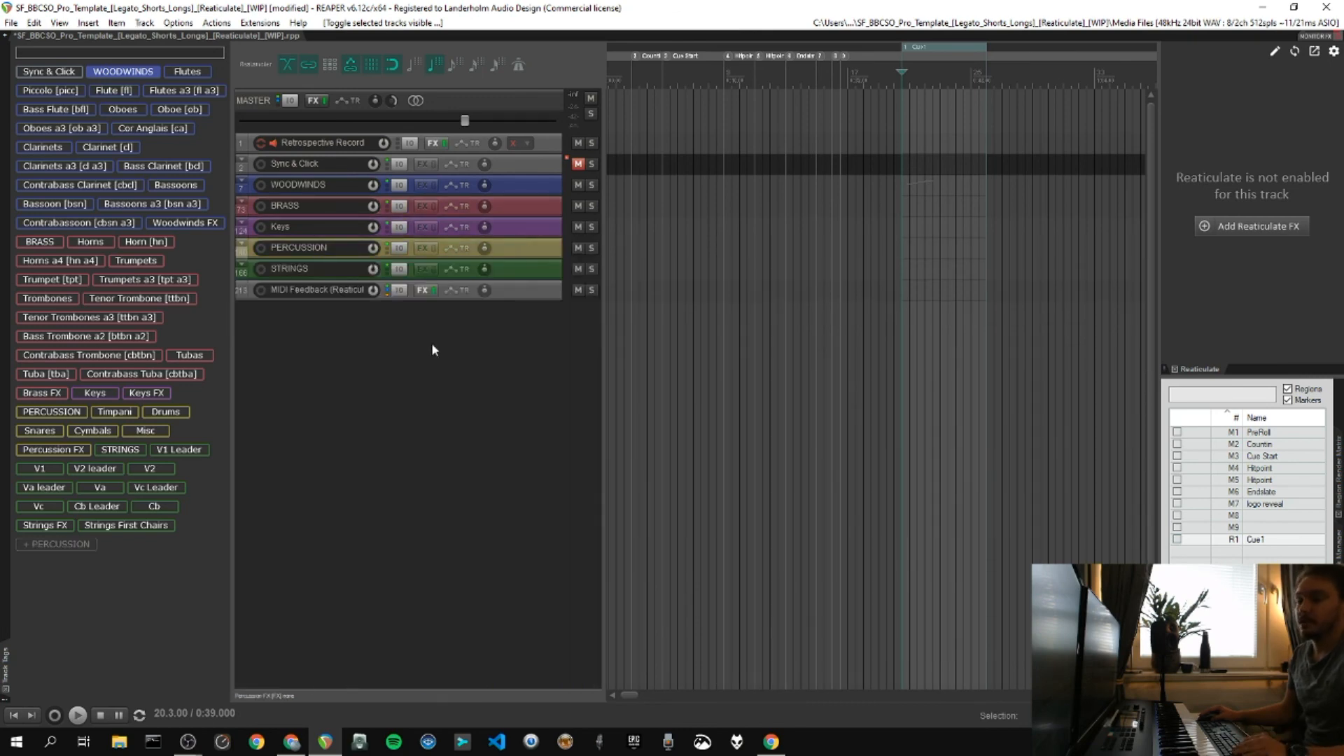